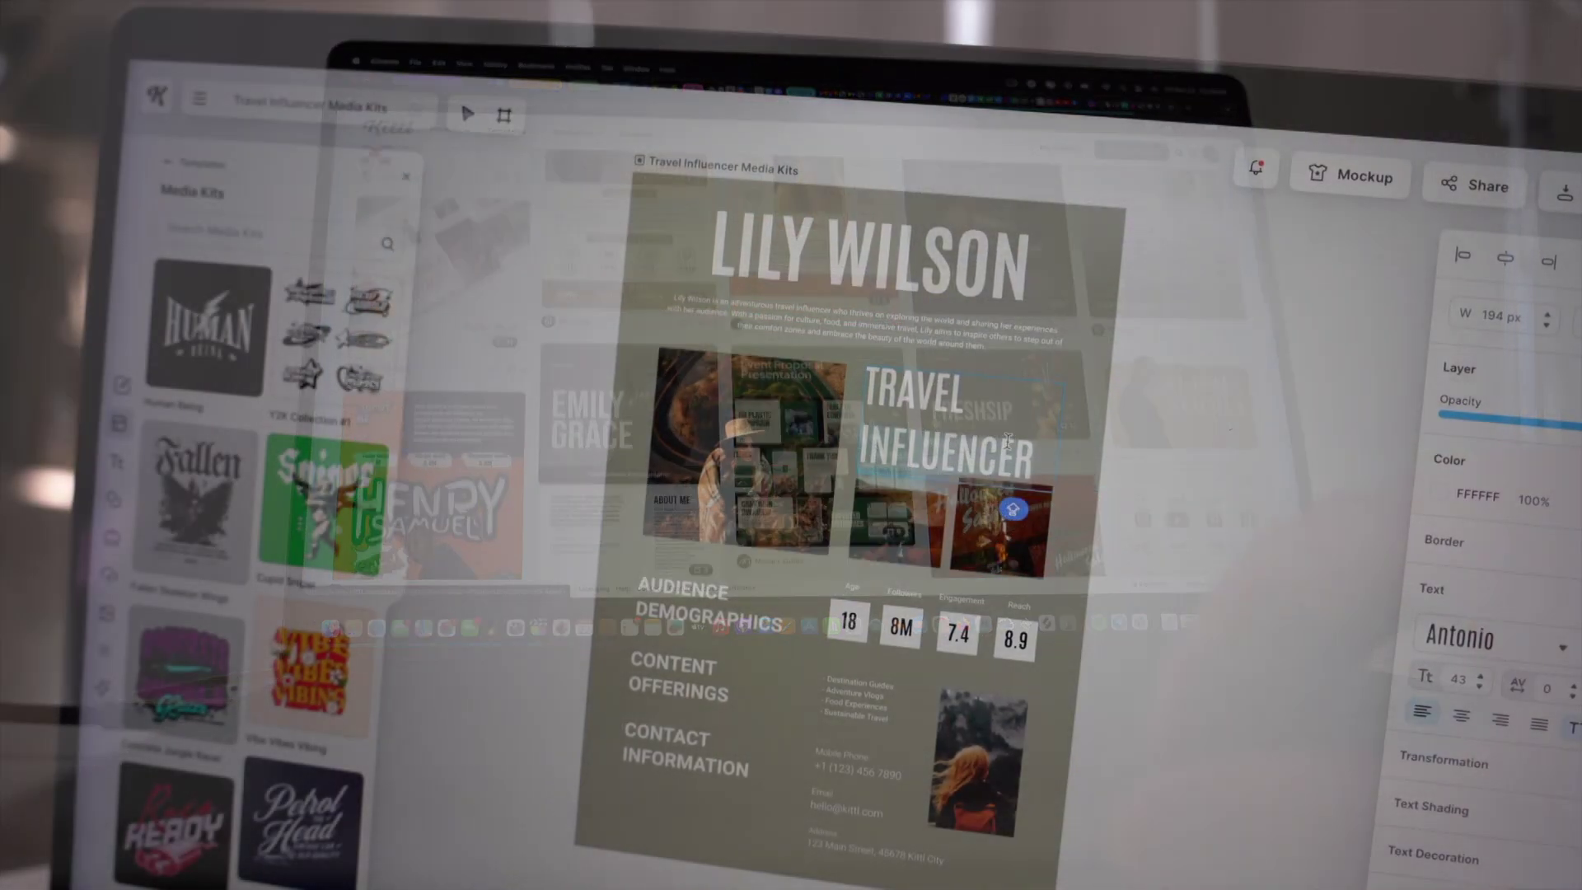
# Replace INFLUENCER with BLOGGER so the heading reads TRAVEL BLOGGER.
pyautogui.write('BLO')
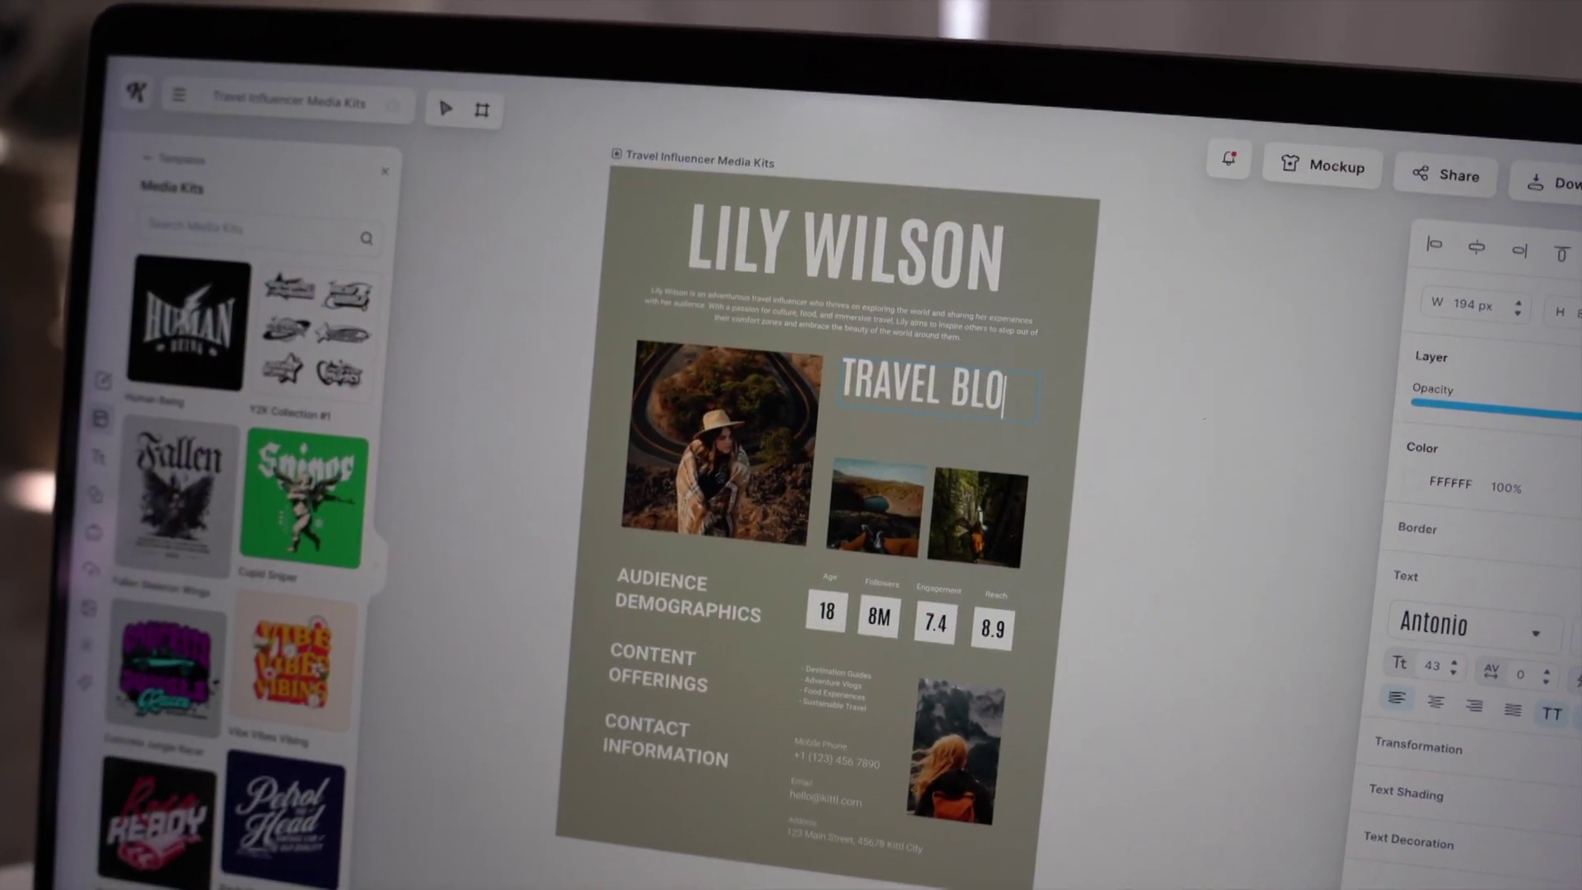
pyautogui.write('GGER')
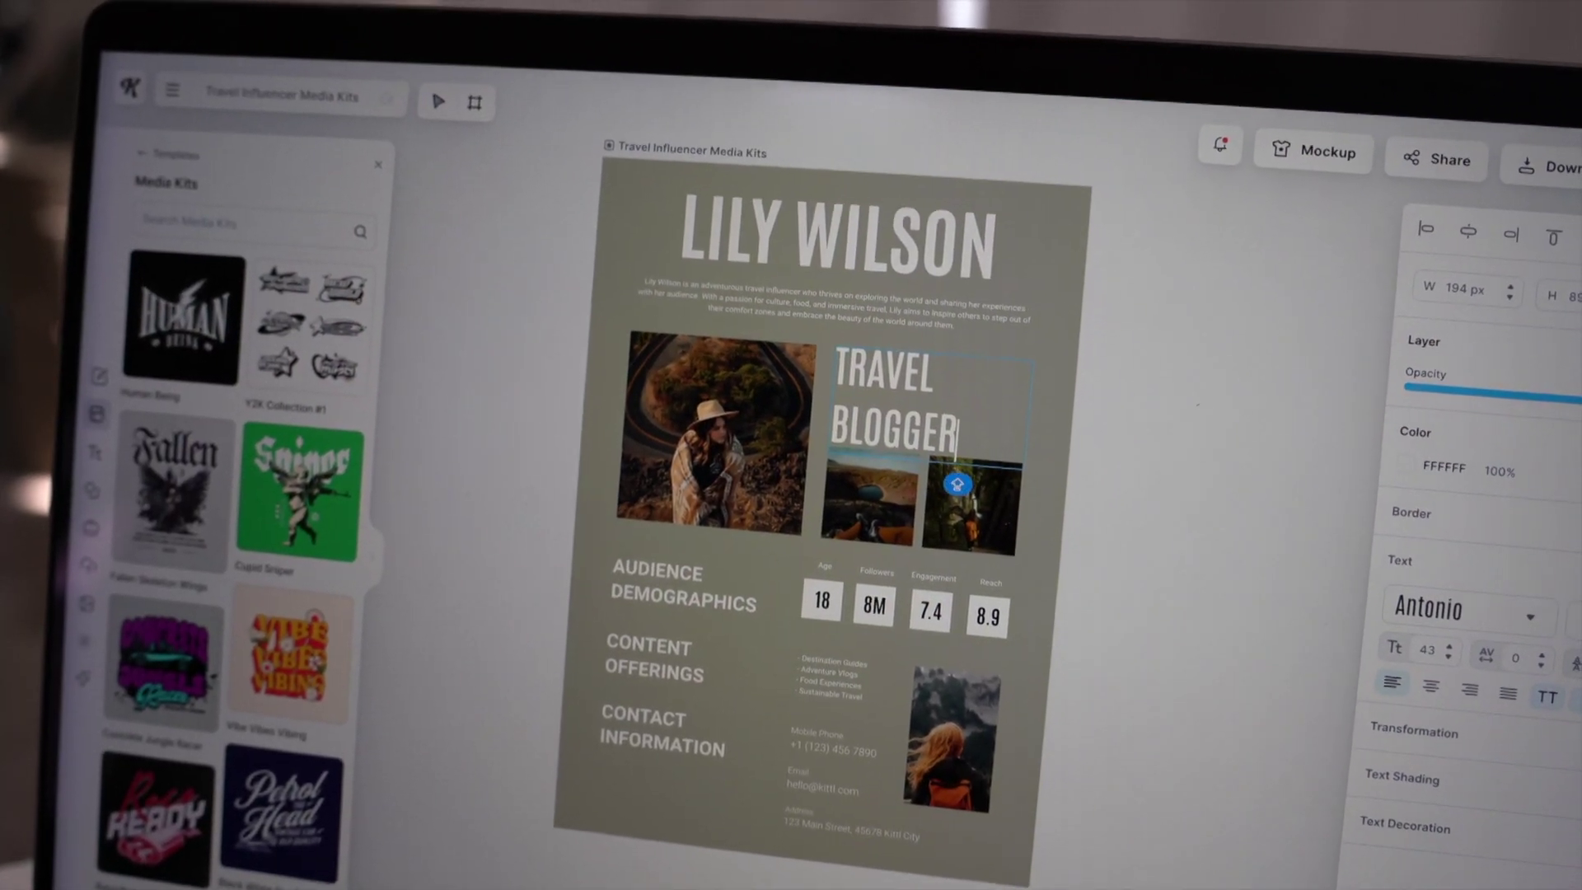
pyautogui.press('Escape')
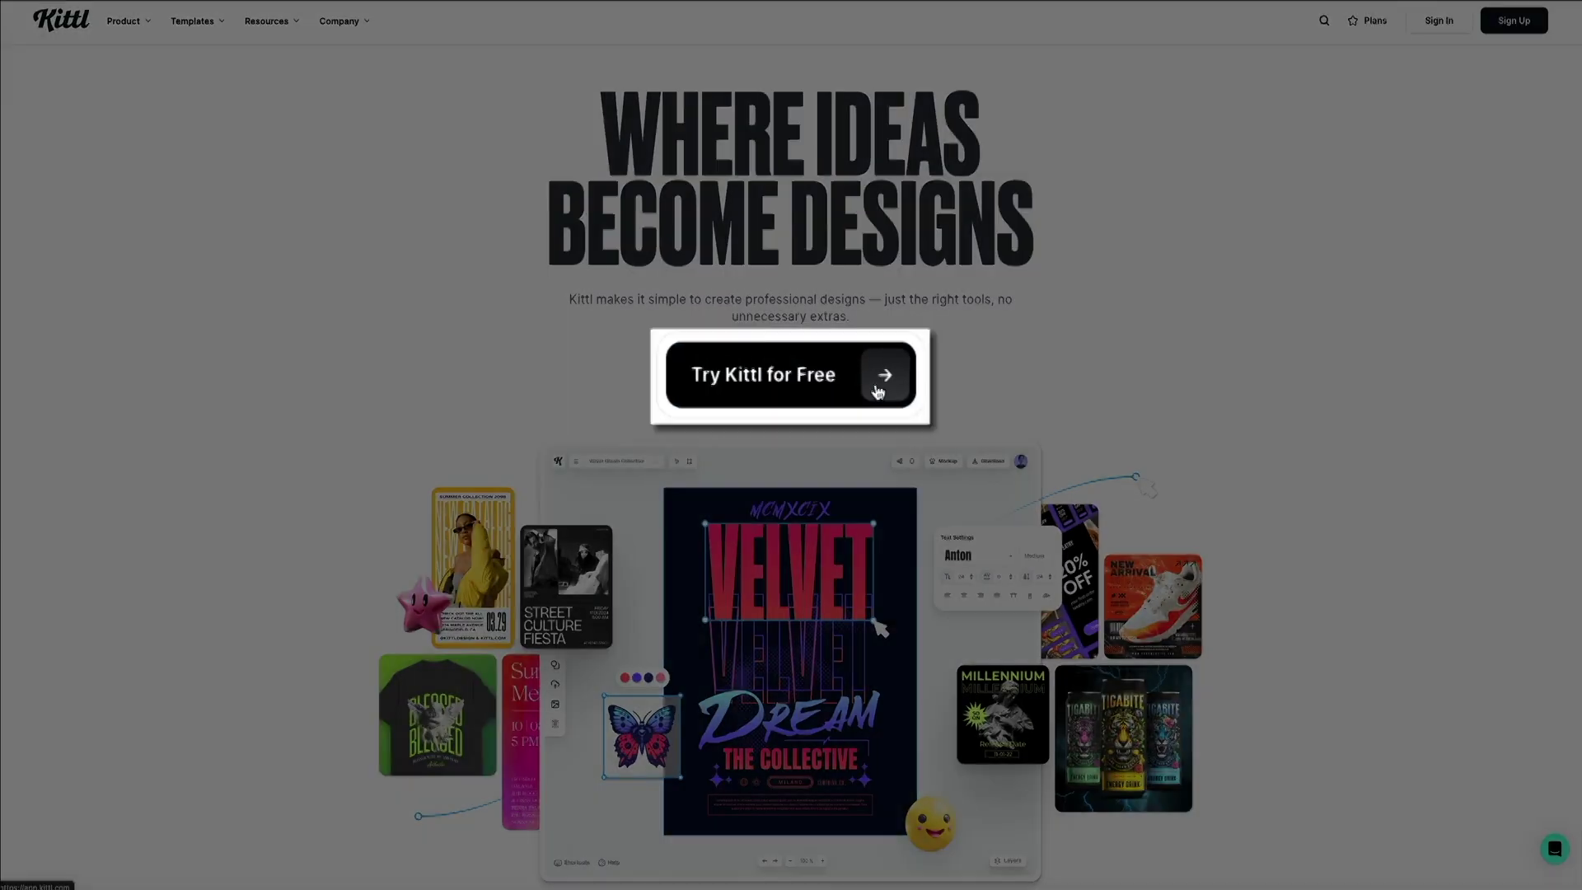
# Begin signing up for a free Kittl account from the homepage offer.
pyautogui.click(879, 386)
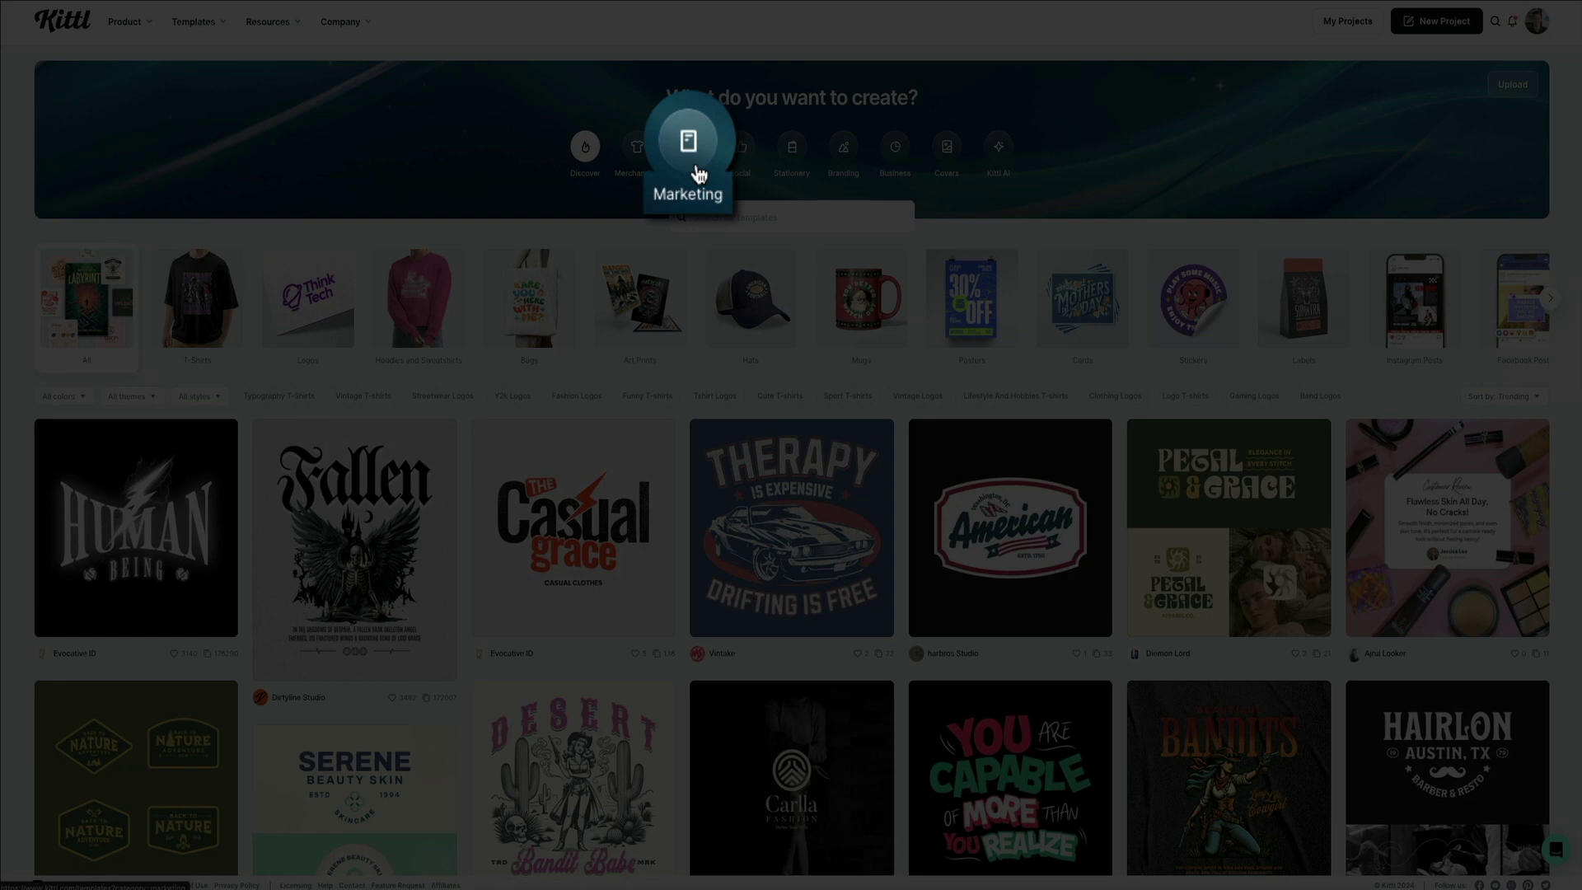
# Filter the gallery to Marketing templates and scroll the category carousel to reveal more types.
pyautogui.click(692, 164)
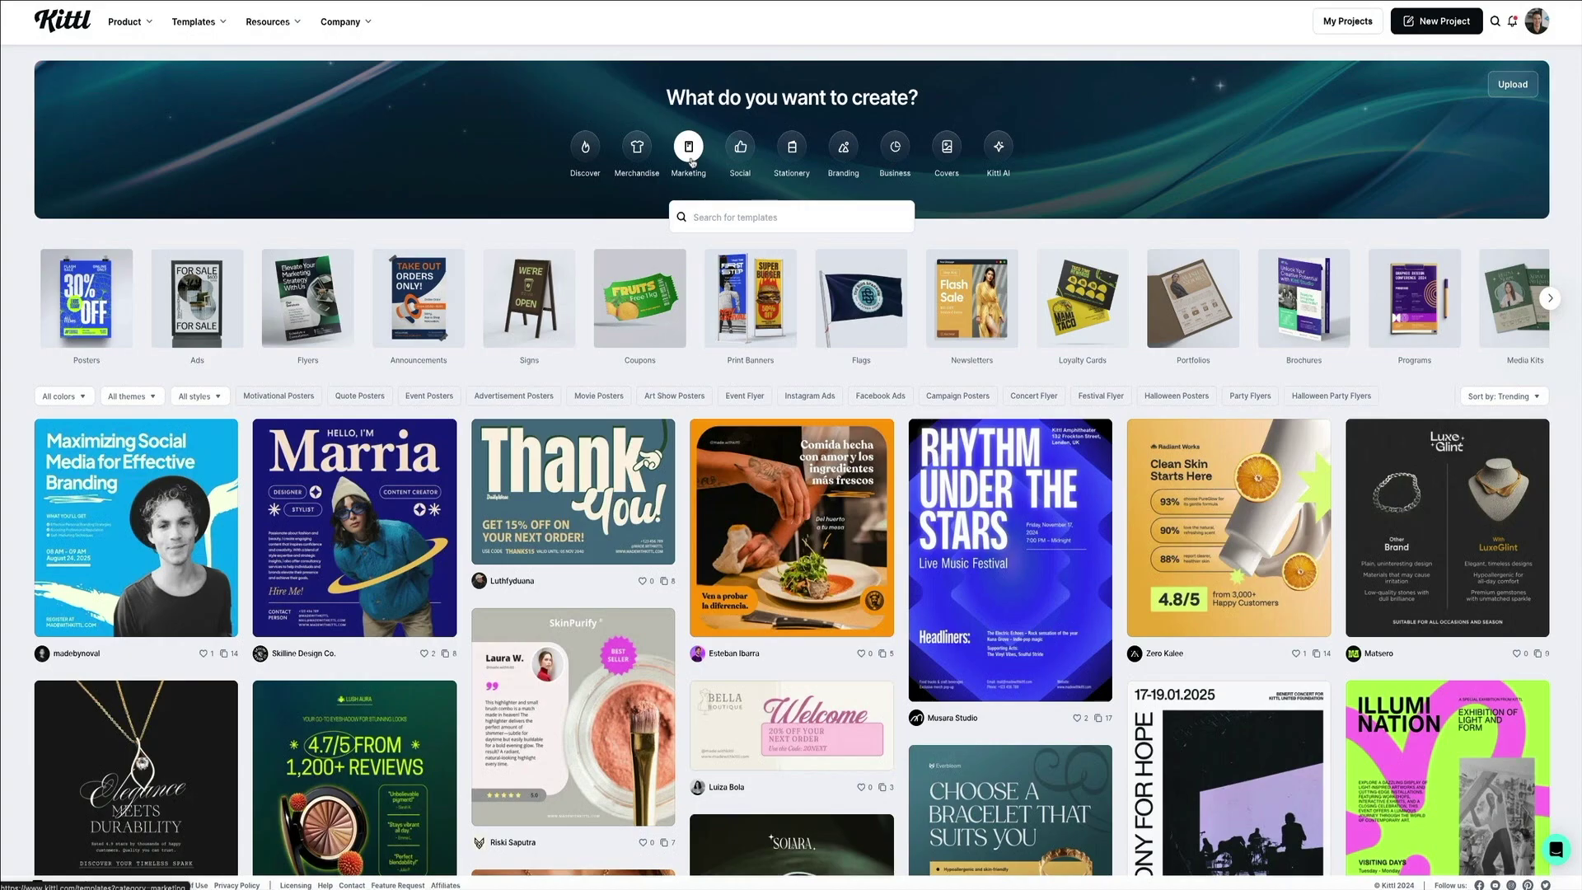
pyautogui.click(1550, 299)
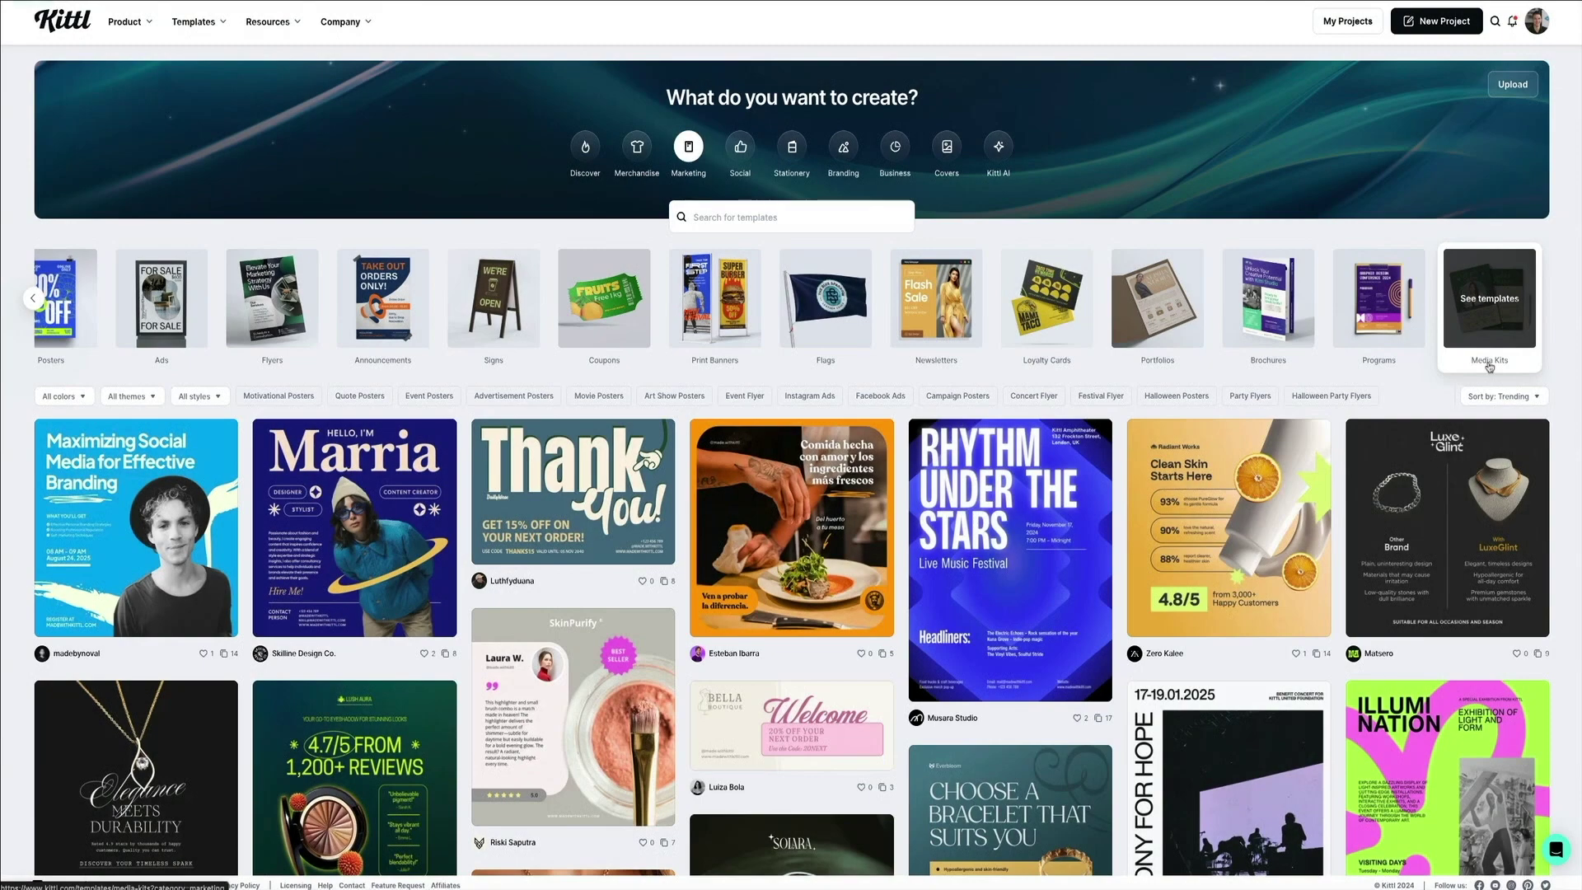
# Open Media Kits and scroll down and back up through the template grid.
pyautogui.click(1490, 367)
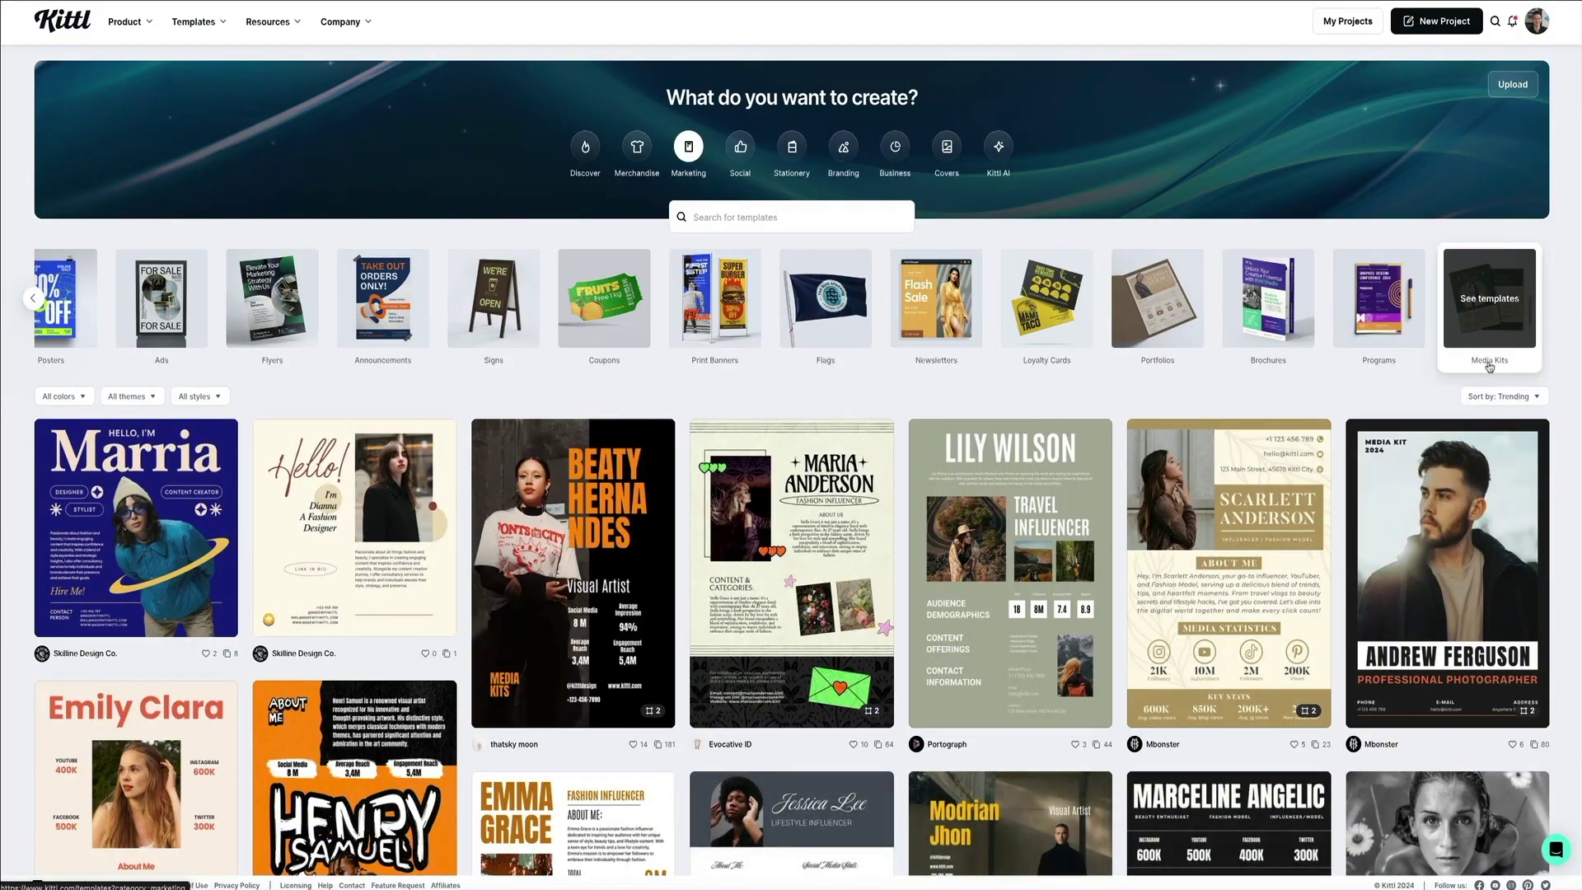
pyautogui.scroll(-3, 1490, 367)
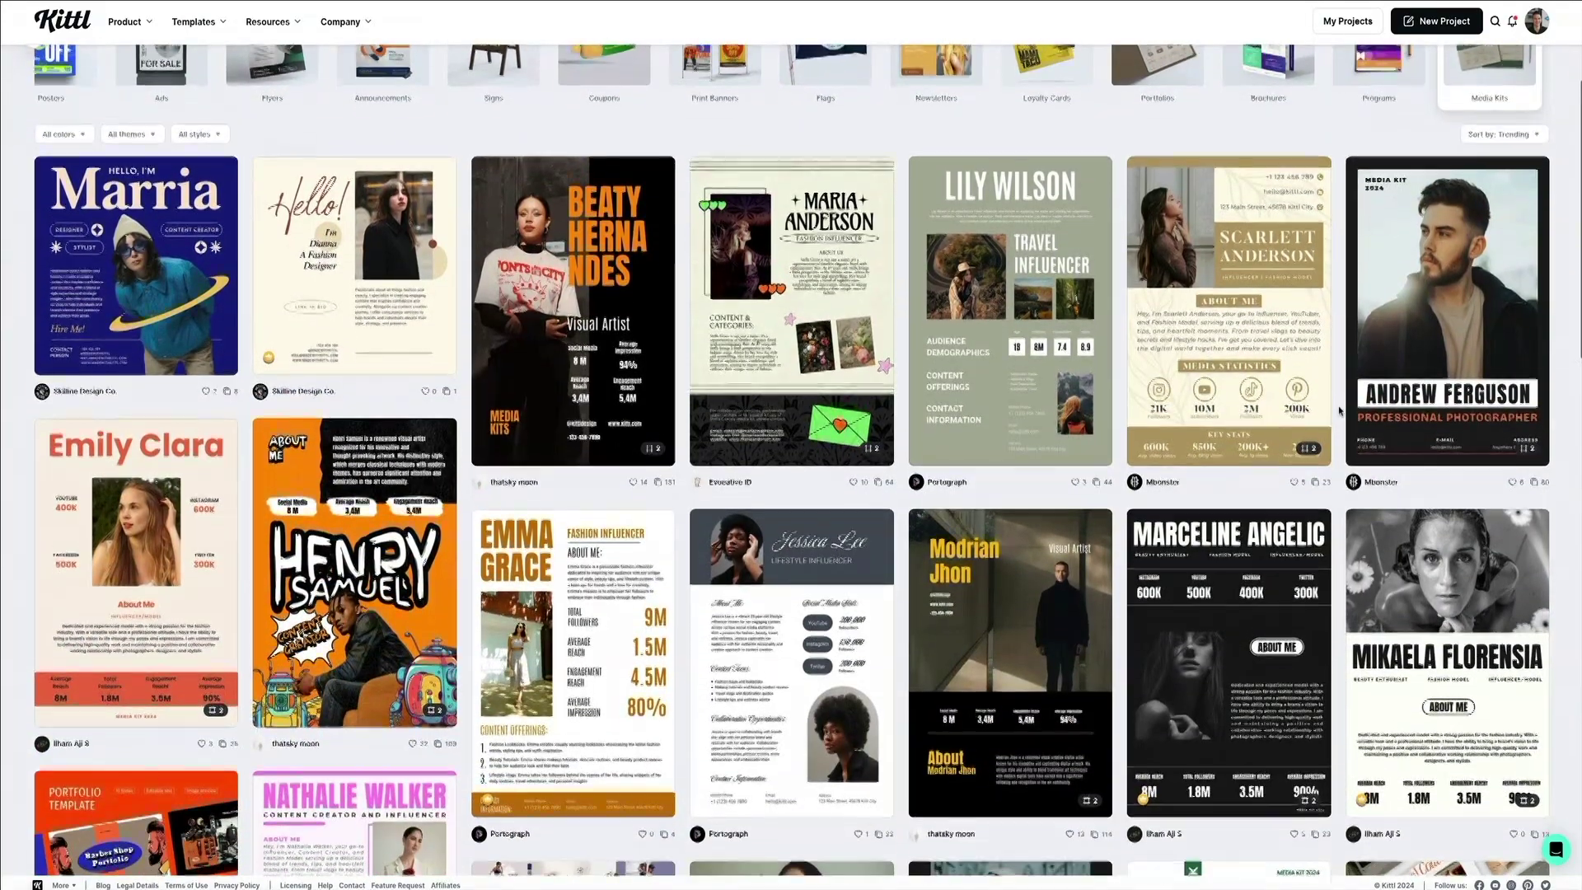
pyautogui.scroll(-3, 1338, 410)
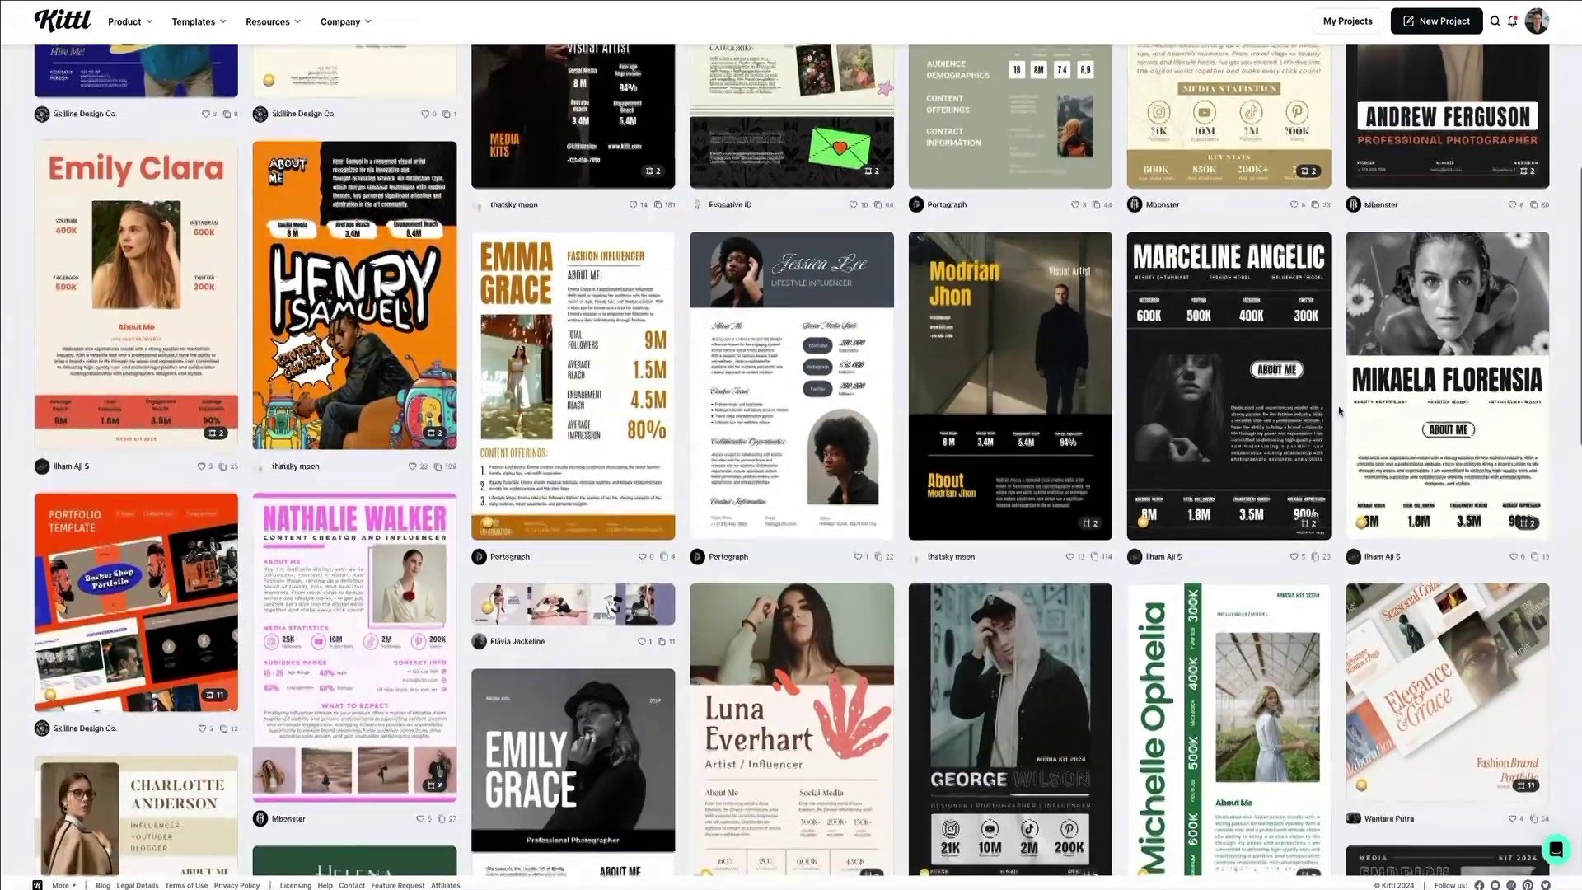
pyautogui.scroll(-4, 1338, 410)
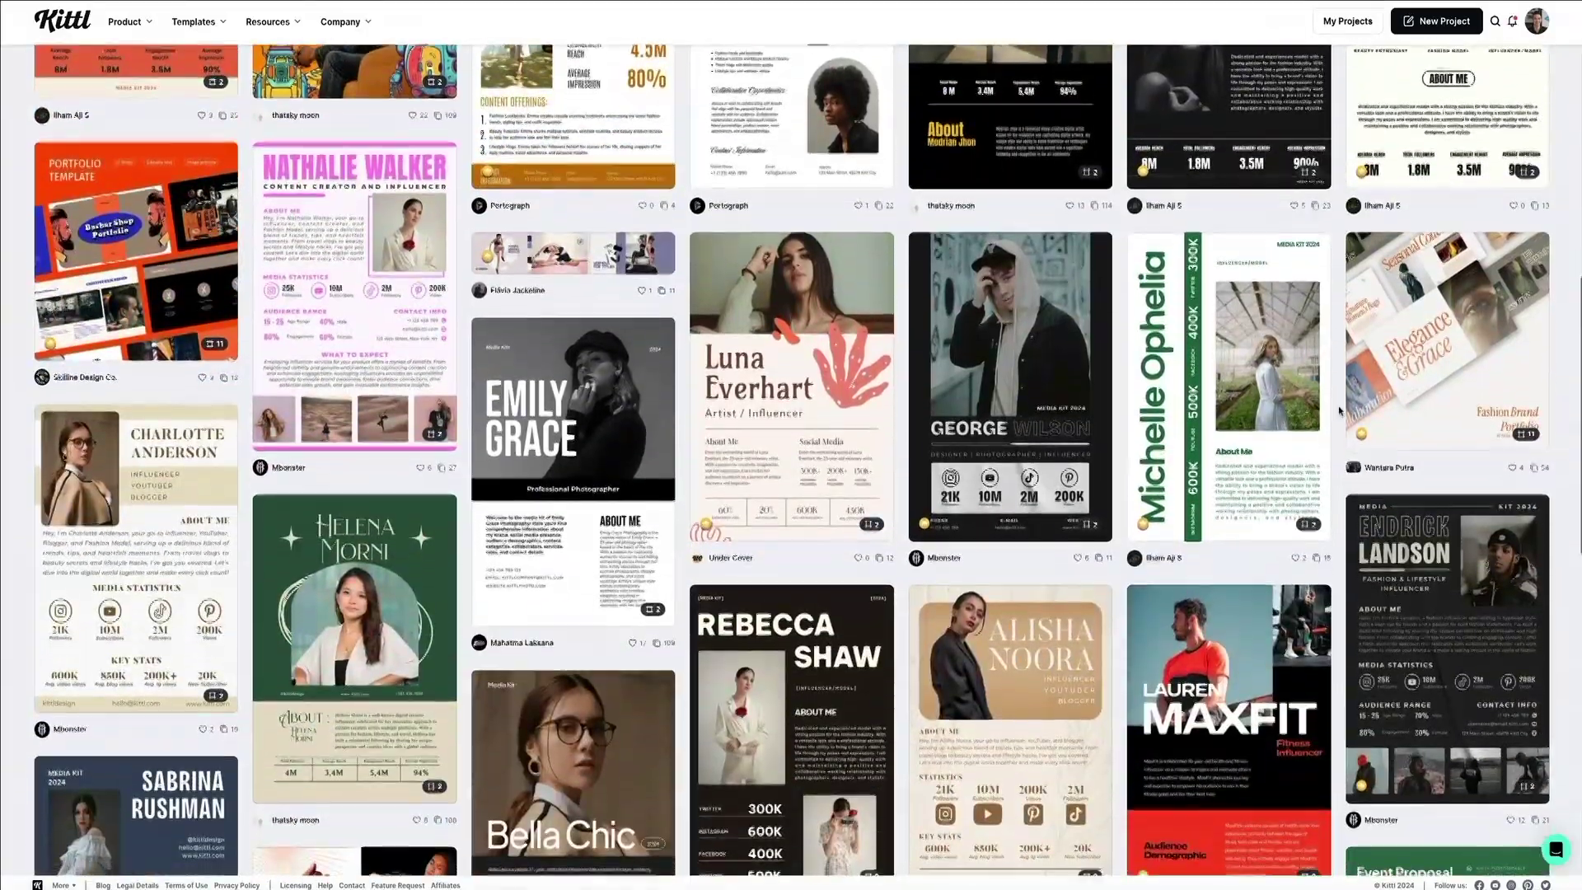
pyautogui.scroll(-4, 1339, 410)
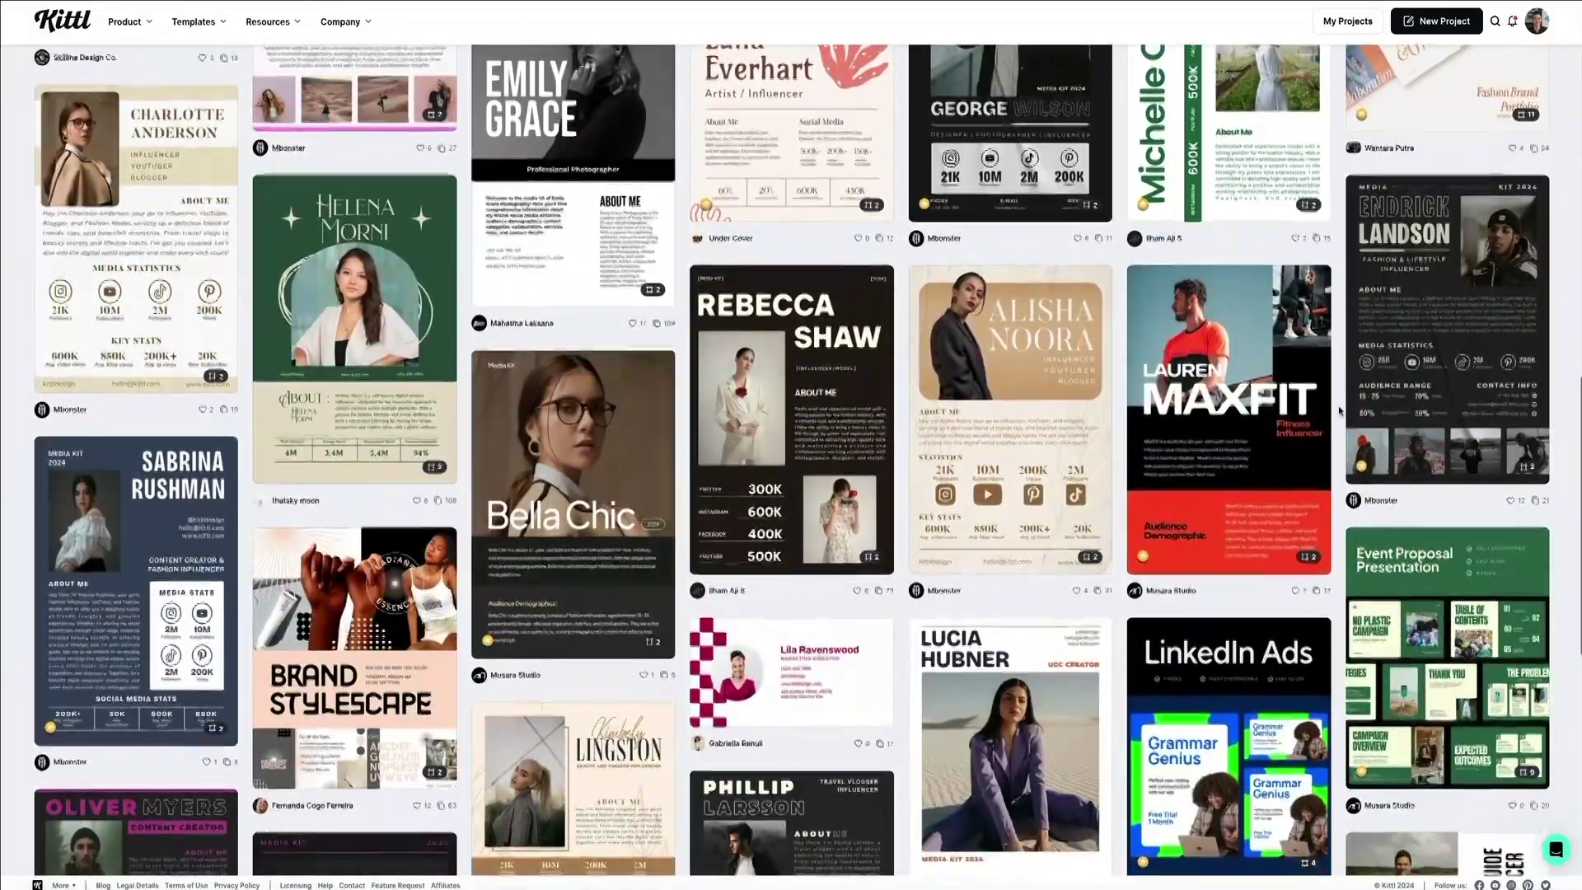
pyautogui.scroll(-4, 1339, 411)
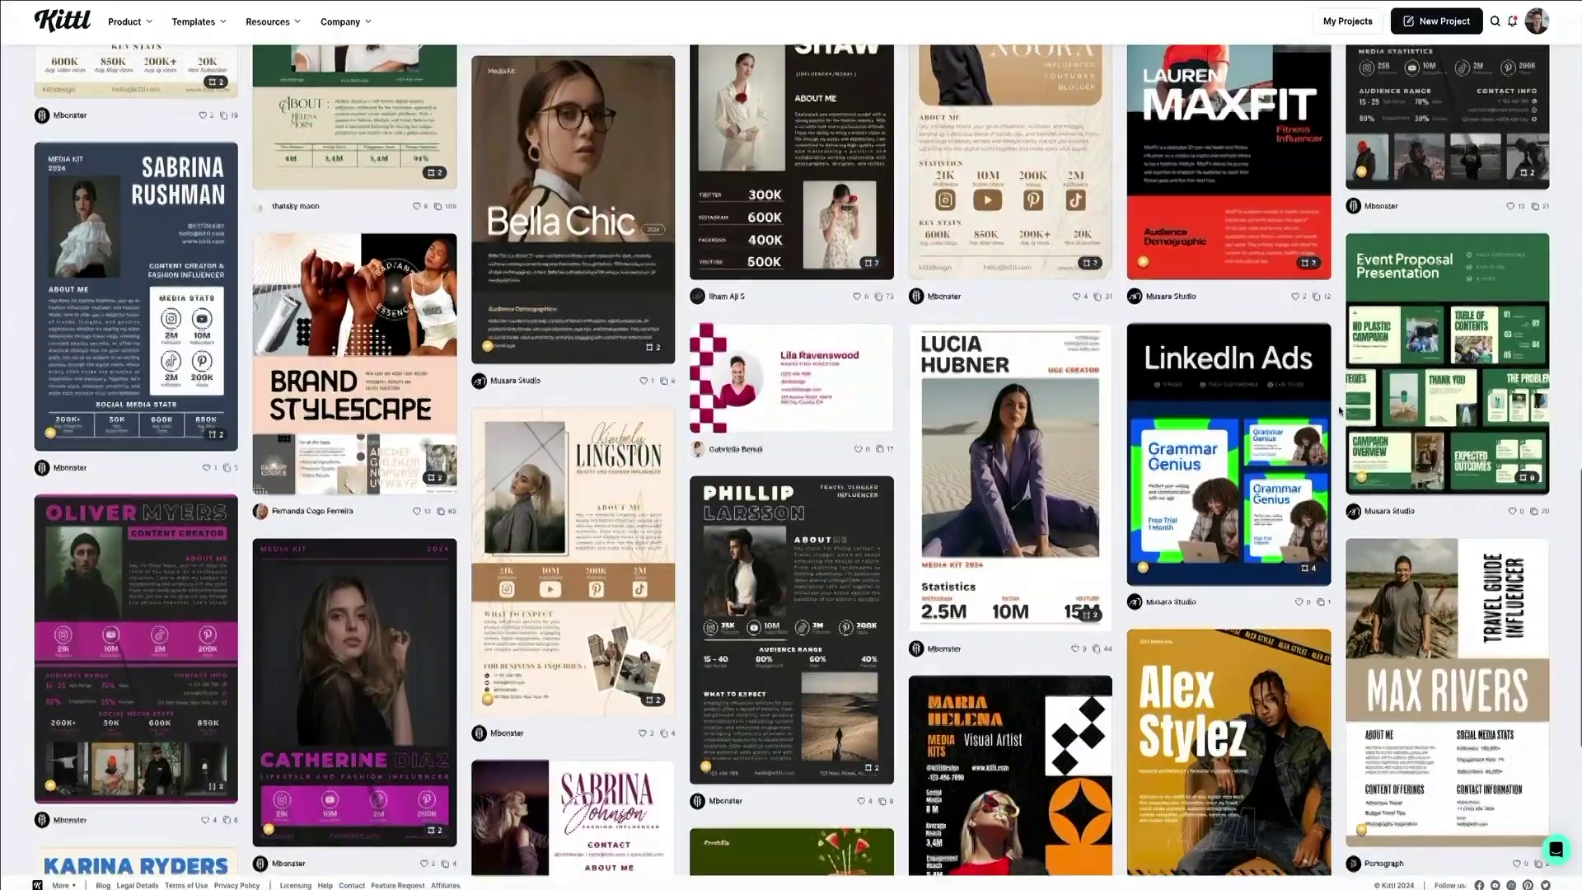
pyautogui.scroll(-3, 1339, 411)
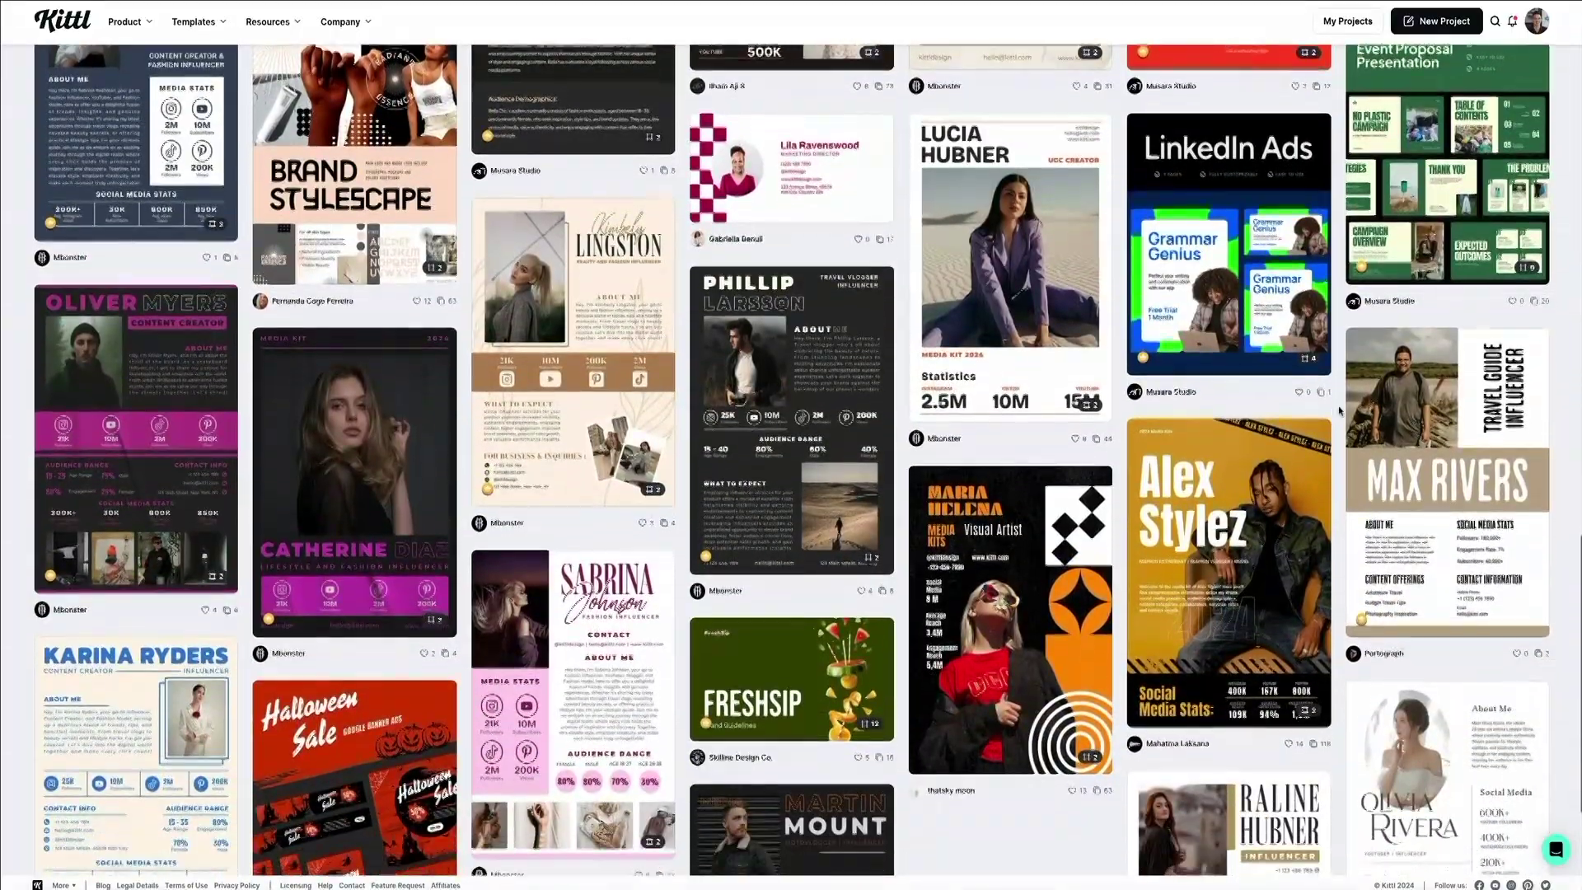
pyautogui.scroll(-3, 1339, 410)
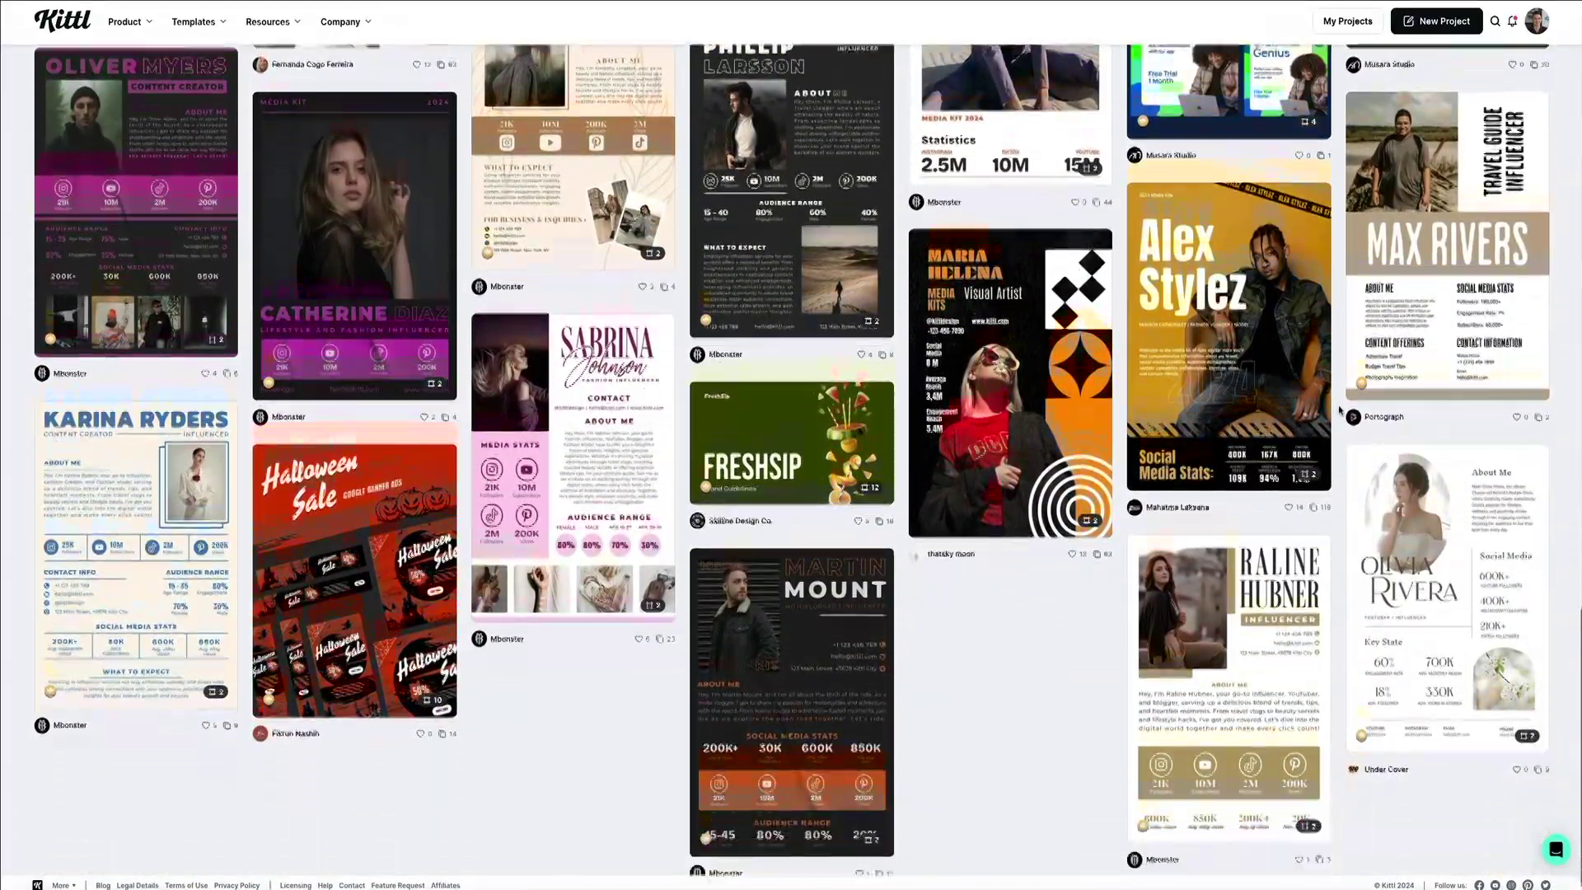
pyautogui.scroll(3, 1339, 410)
pyautogui.scroll(2, 1338, 411)
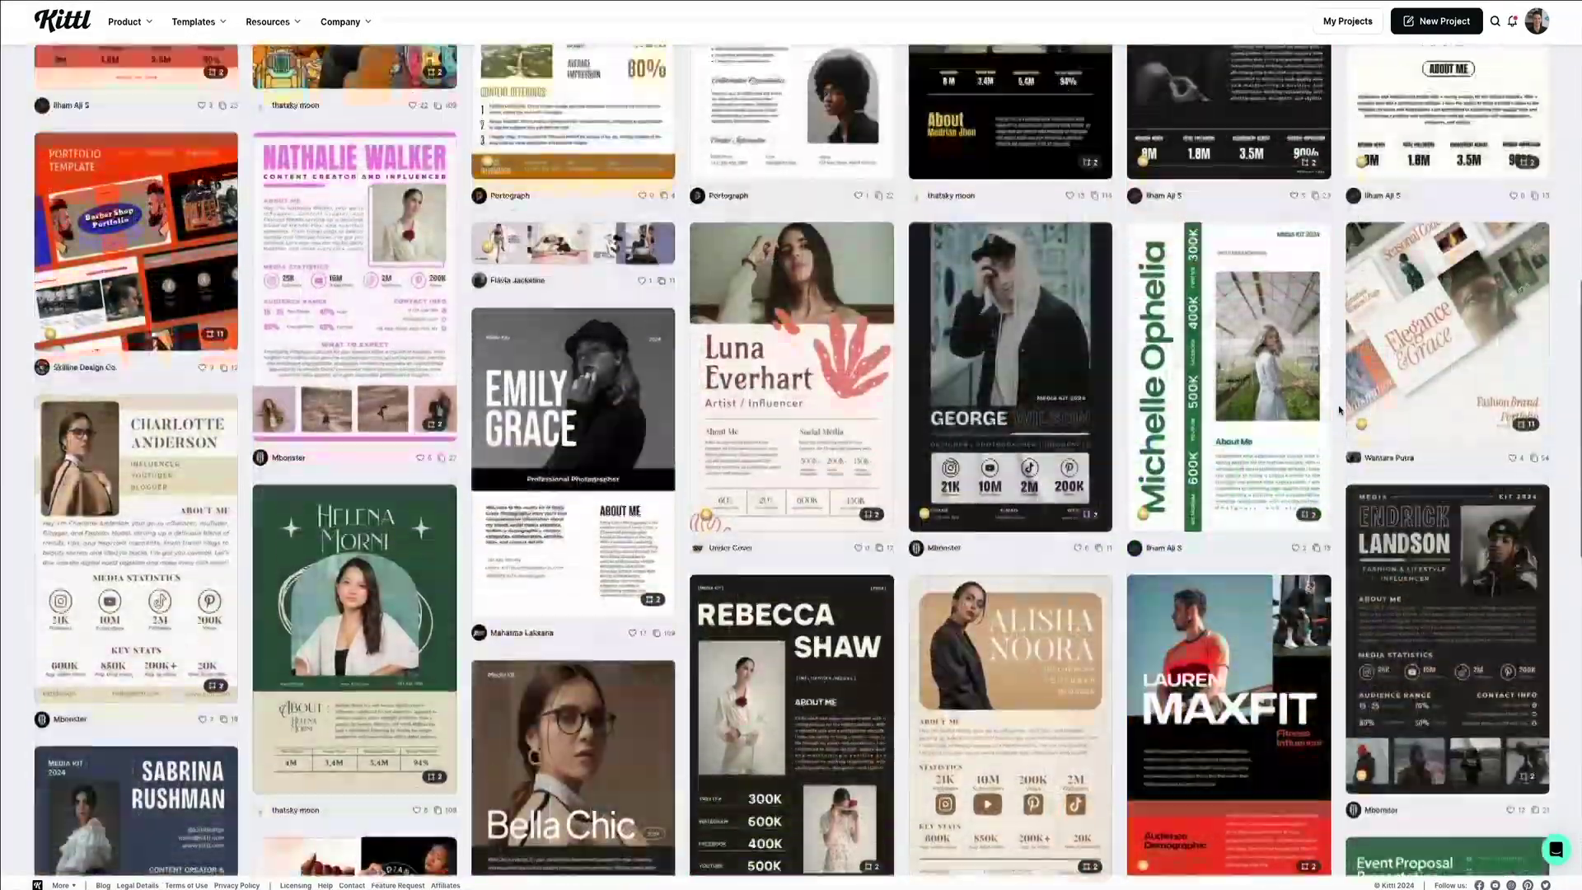
pyautogui.scroll(2, 1339, 410)
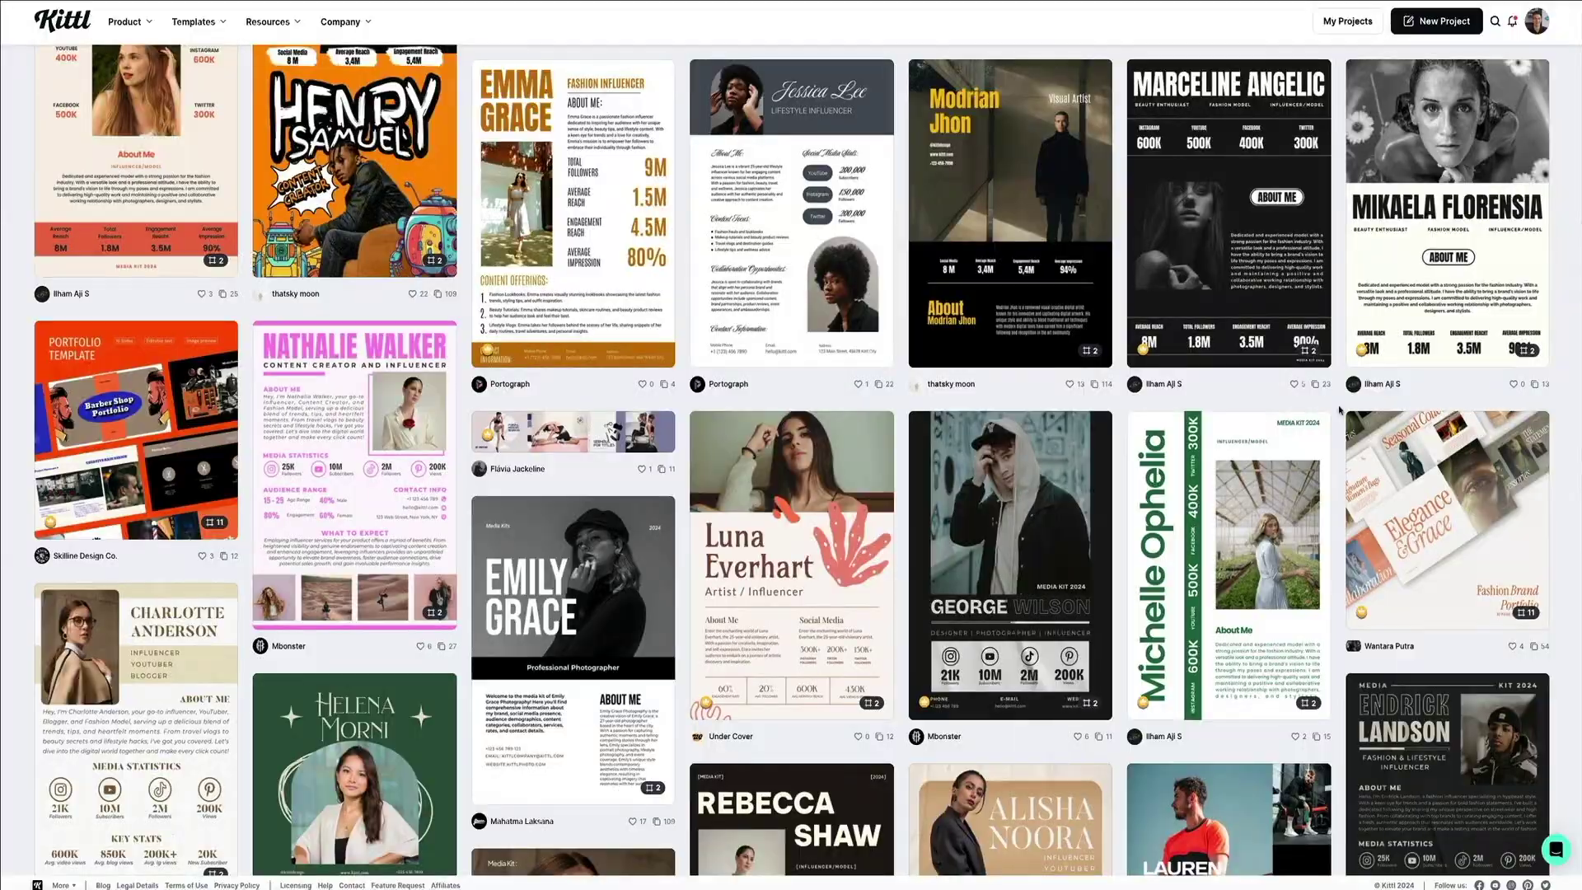
# Open the dark photographer media kit's details to load it into the editor.
pyautogui.click(1121, 429)
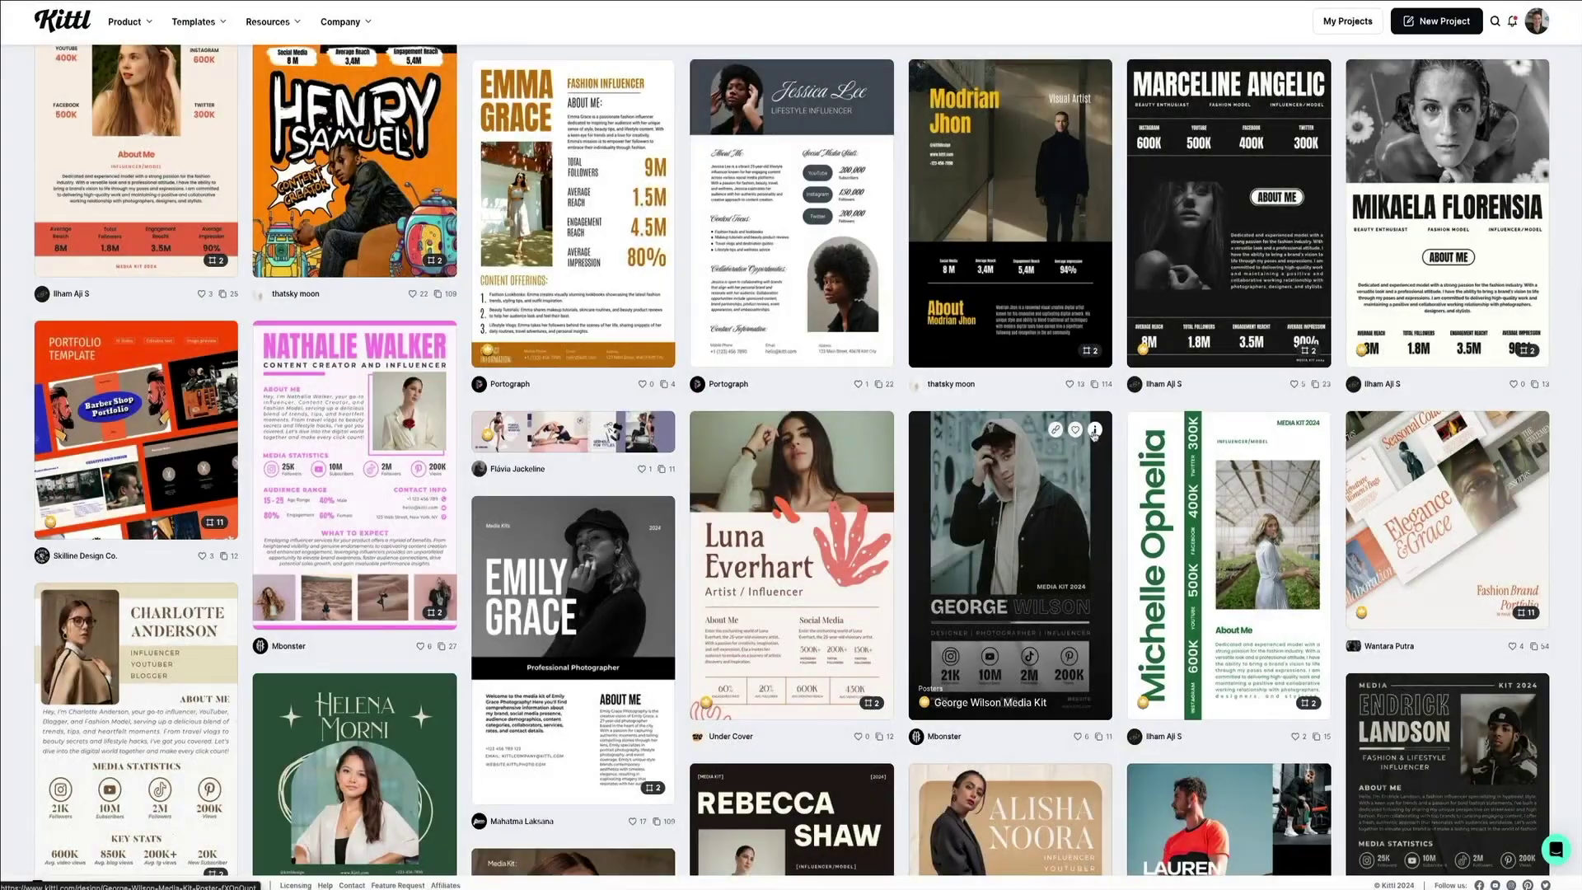
pyautogui.click(1094, 430)
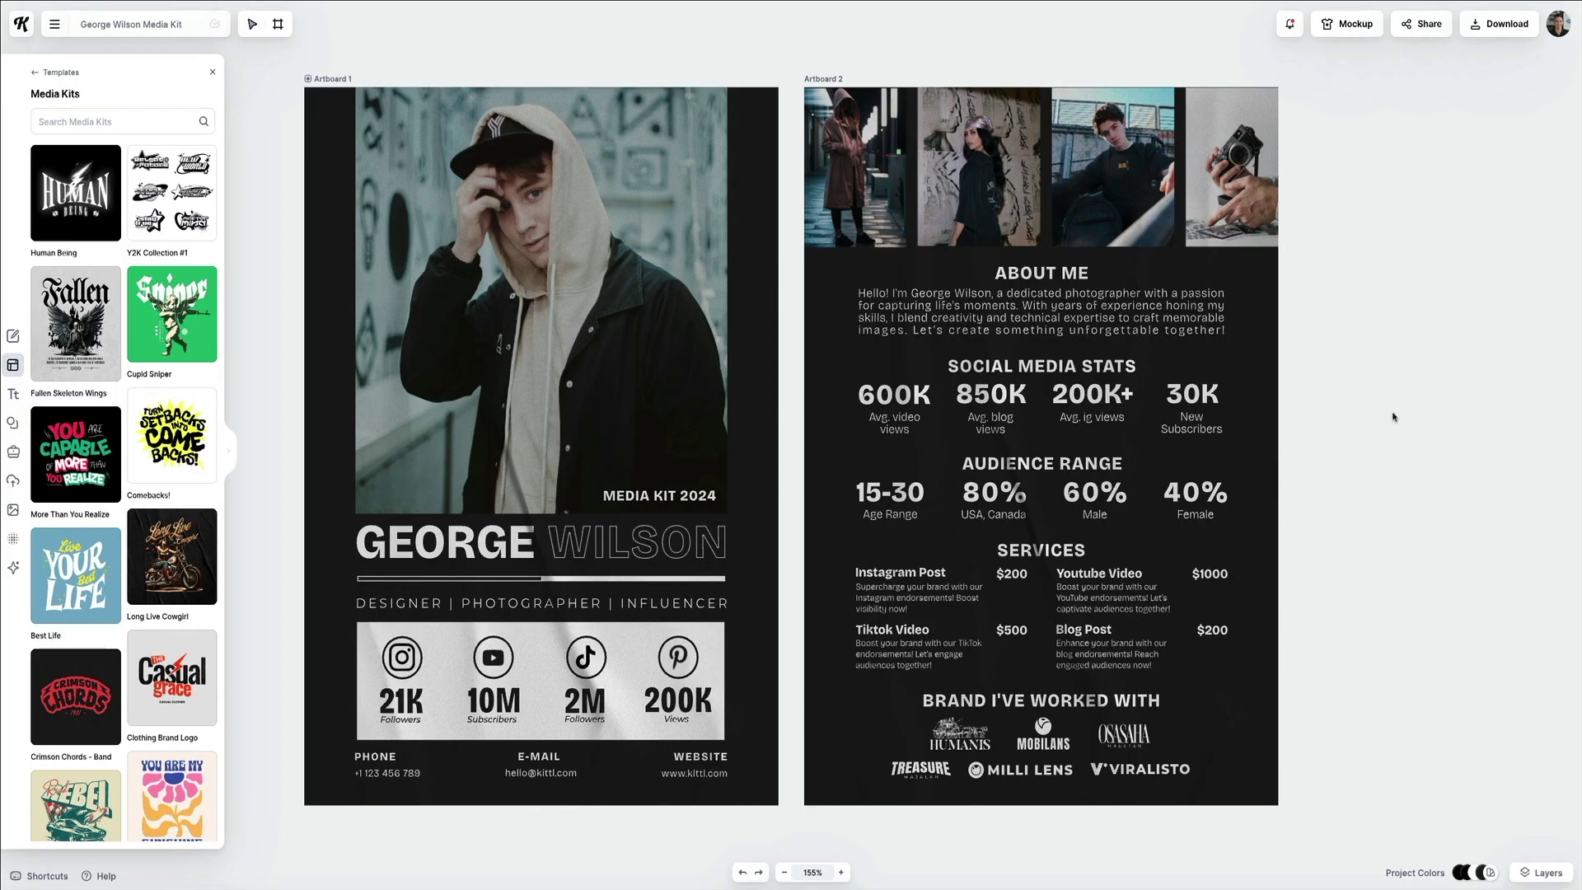
# Close the Templates panel and show the Kittl AI generators.
pyautogui.click(213, 72)
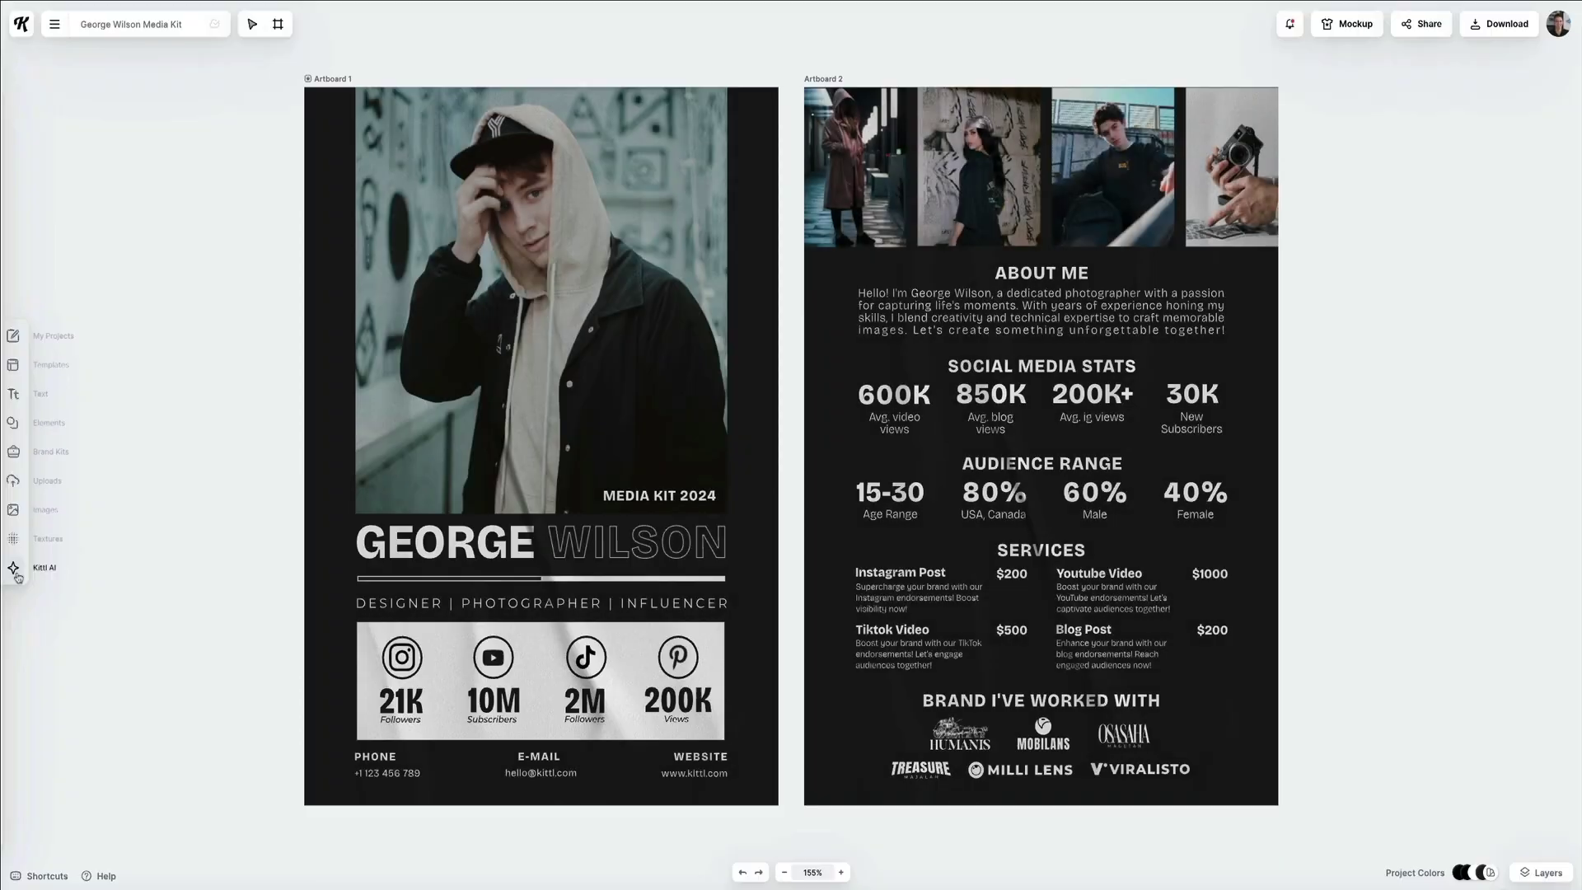
pyautogui.click(15, 570)
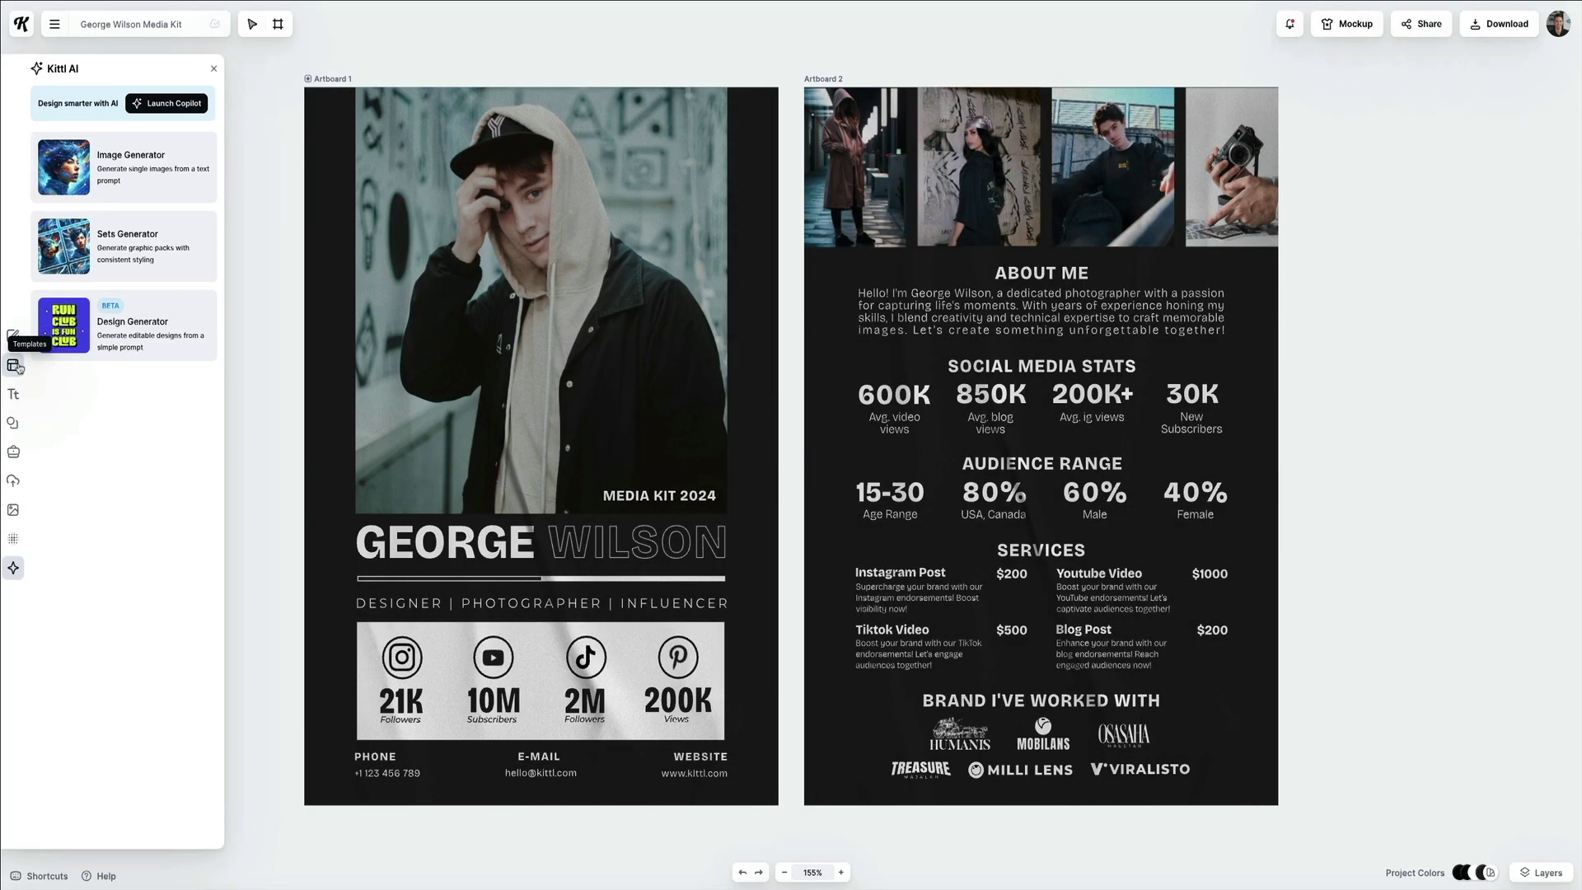
# Show the Templates panel with Popular, T-Shirts, Logos and Hoodies groups.
pyautogui.click(16, 366)
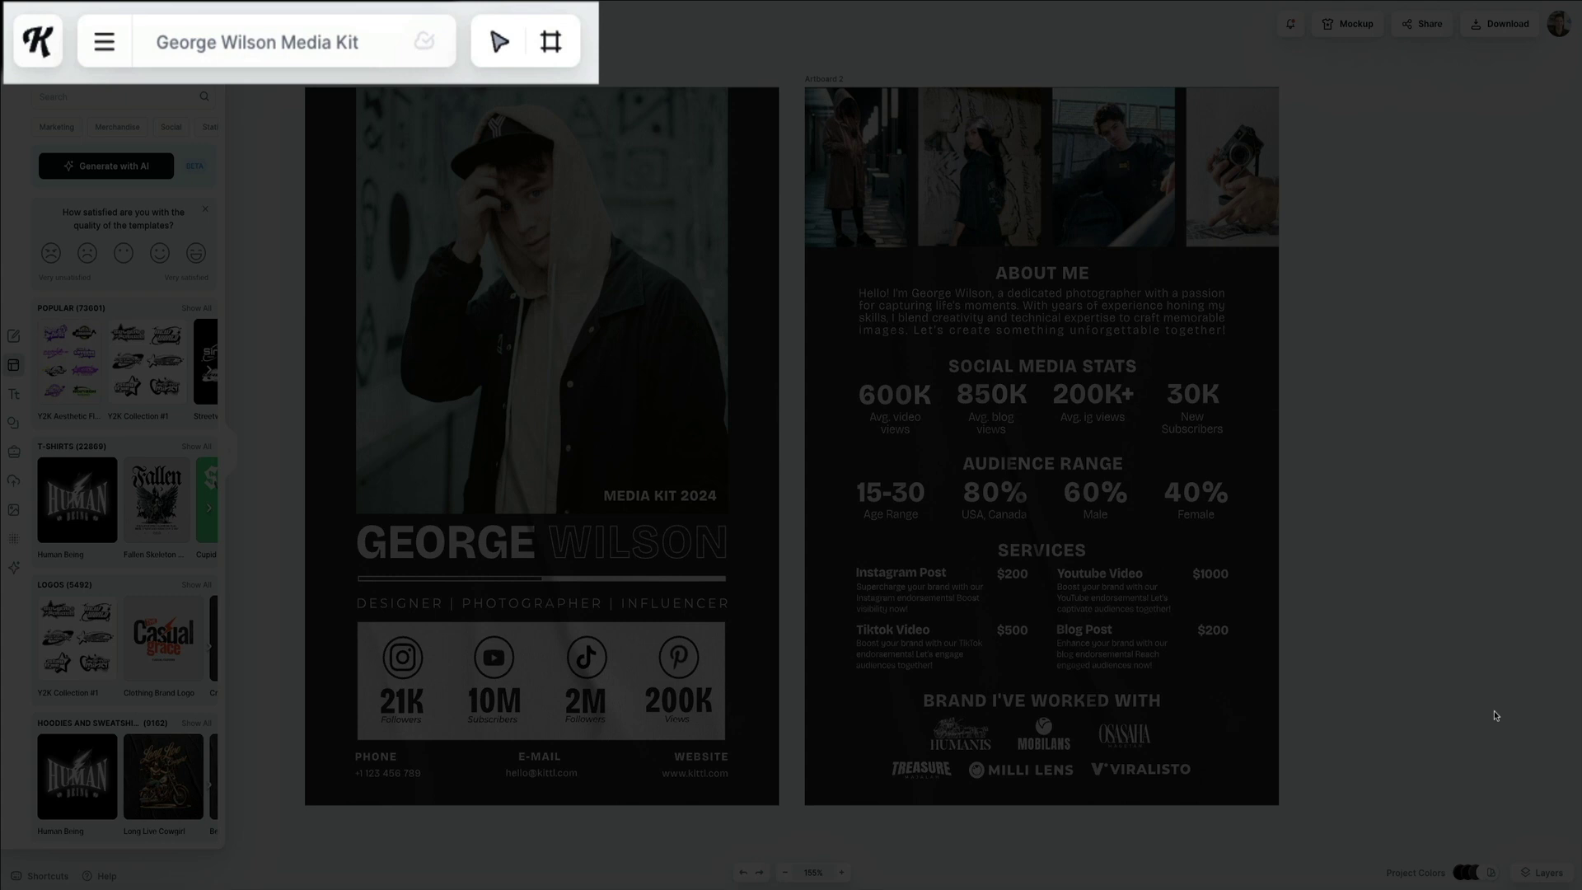
# Replace the template owner's name in the project title with the blog's name.
pyautogui.click(261, 42)
pyautogui.moveTo(262, 42); pyautogui.dragTo(278, 42)
pyautogui.write('Blog With Be')
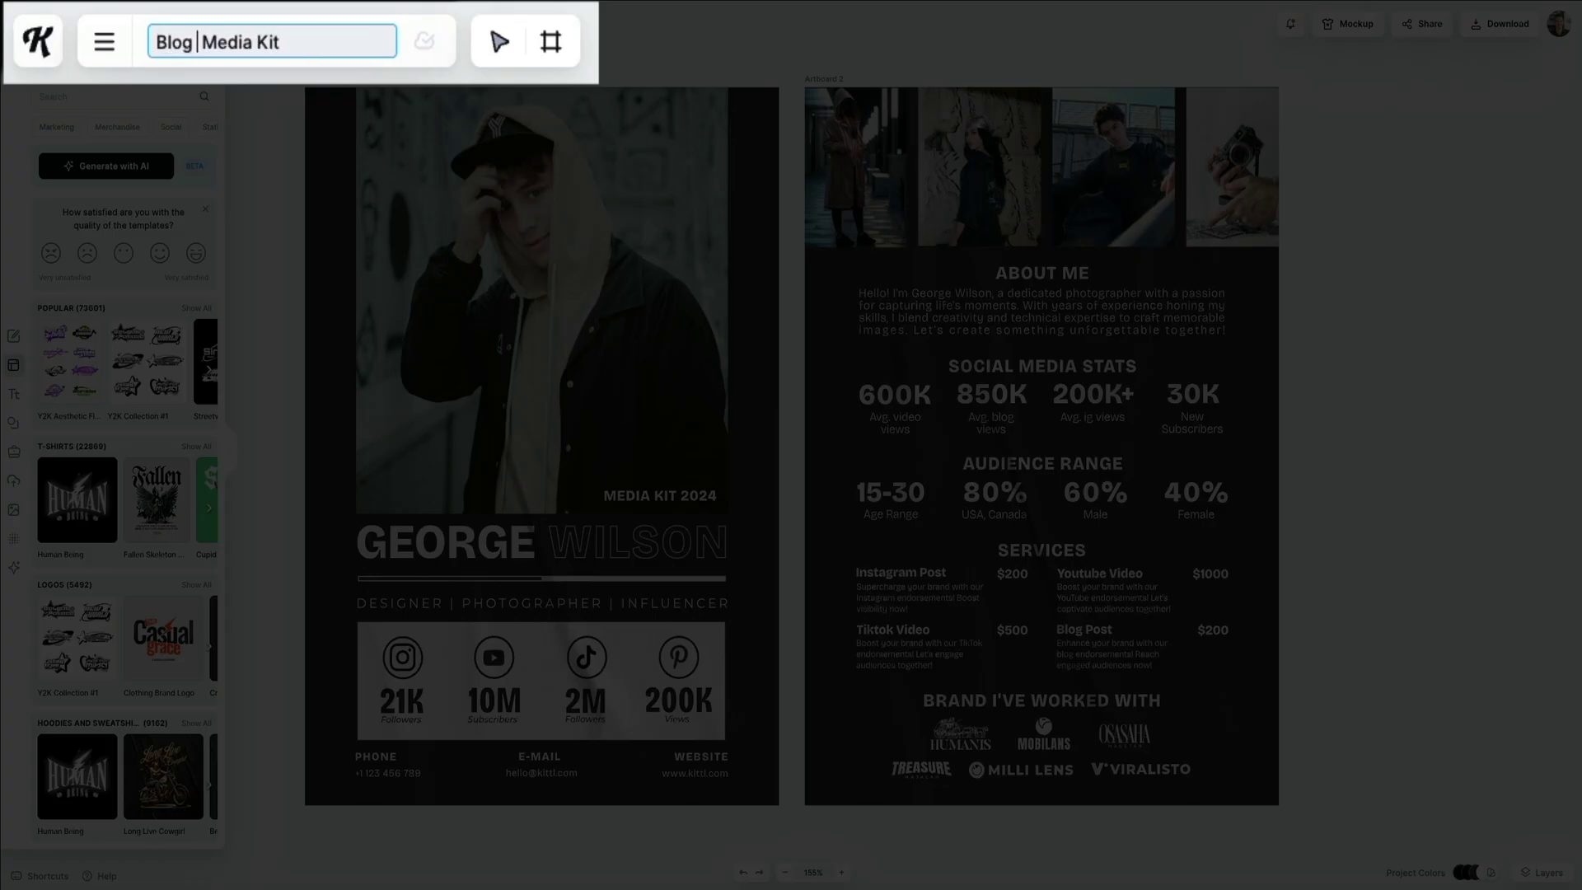
pyautogui.write('n')
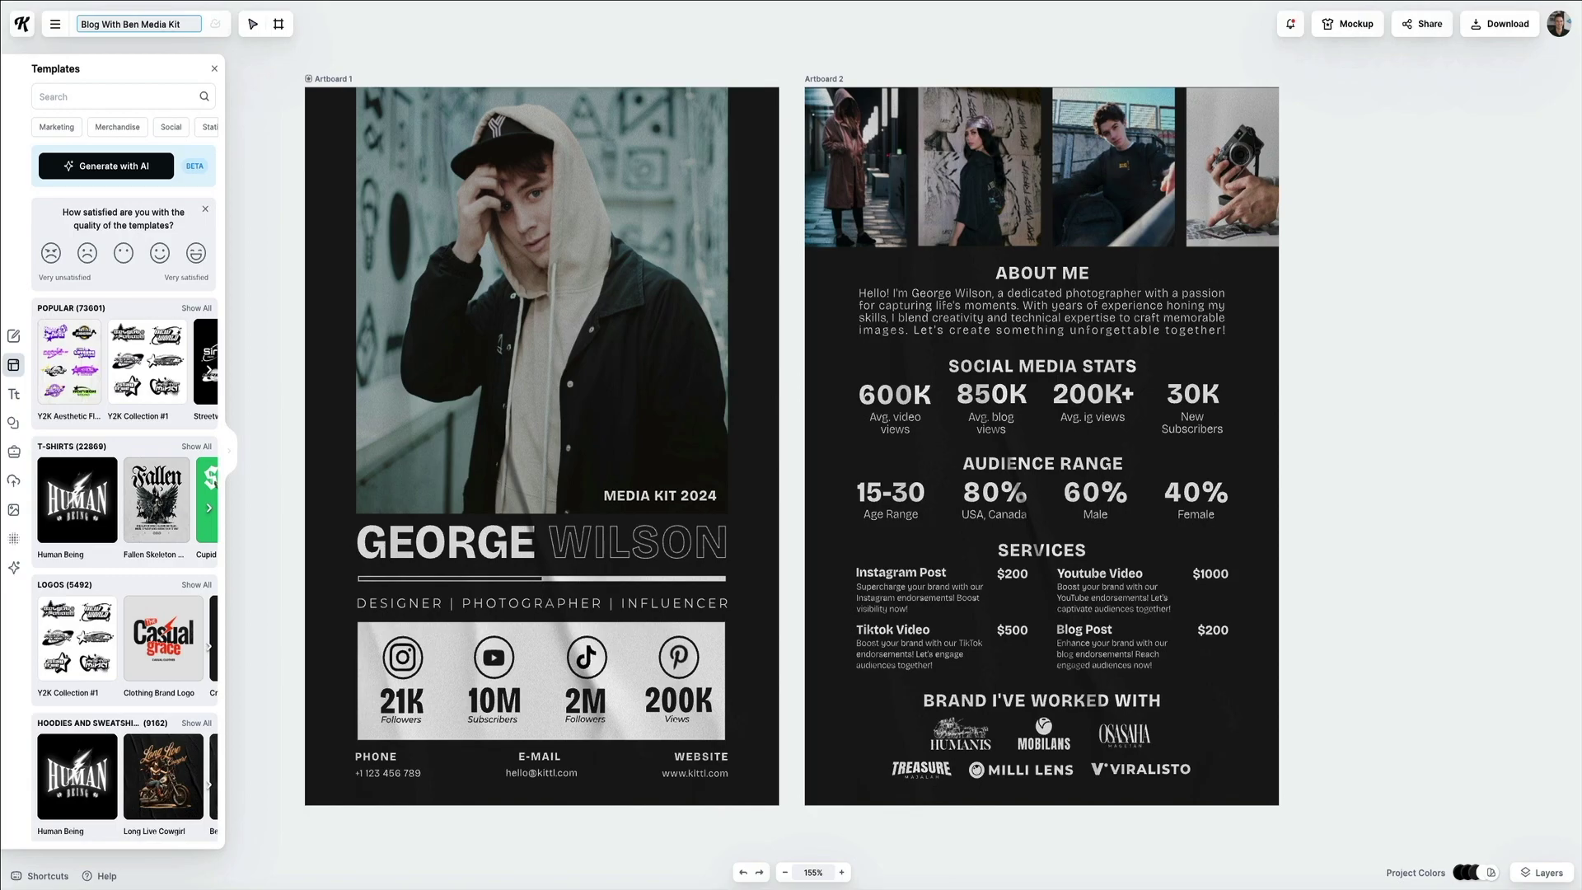
pyautogui.click(445, 166)
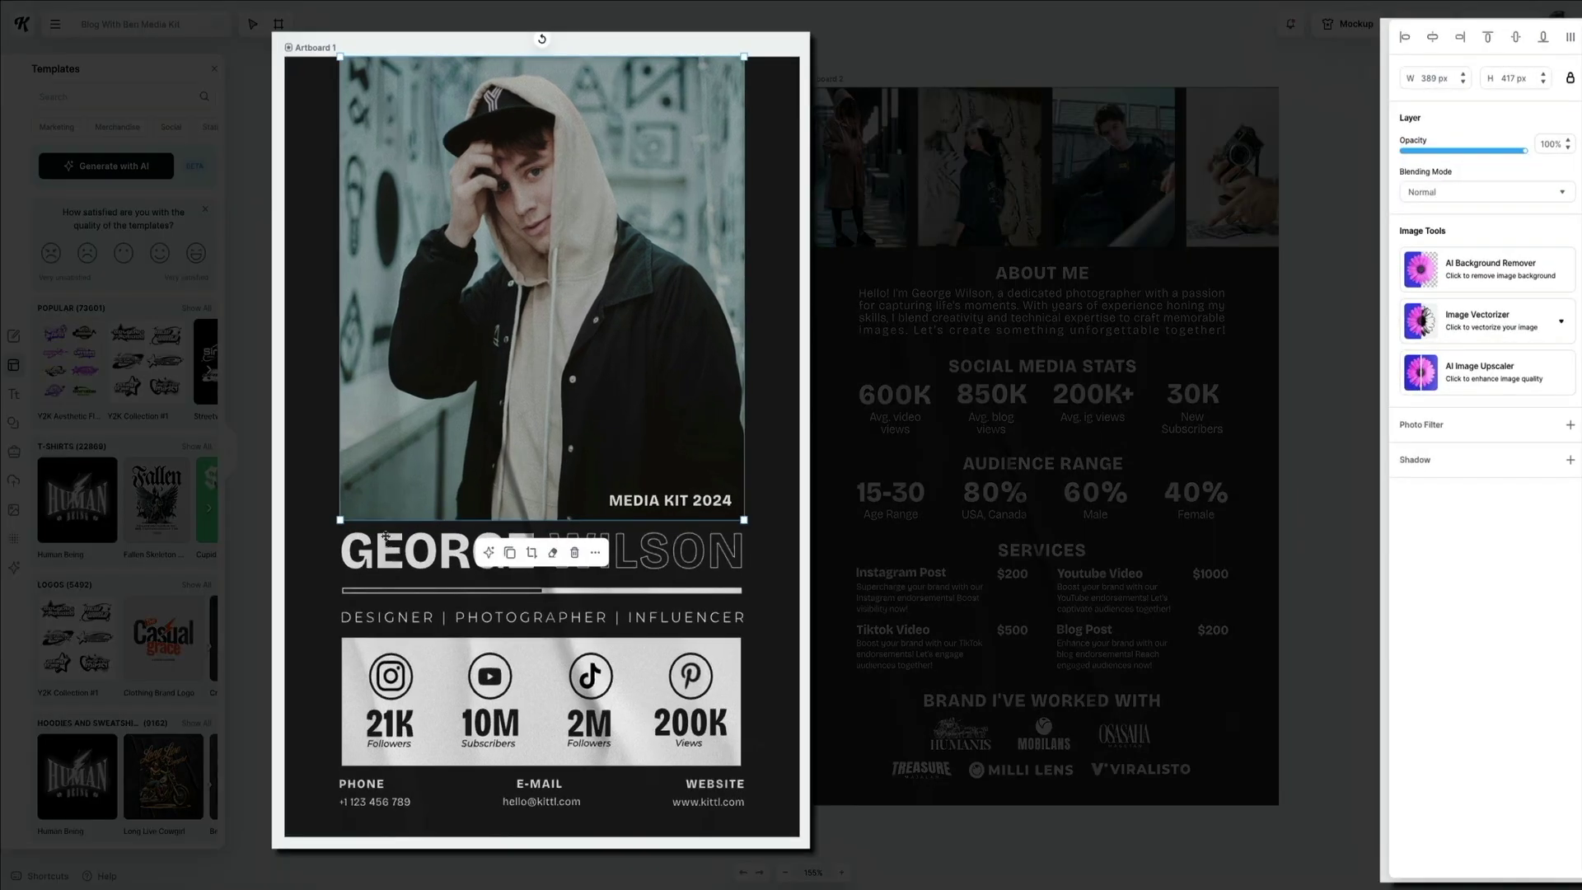
pyautogui.click(388, 539)
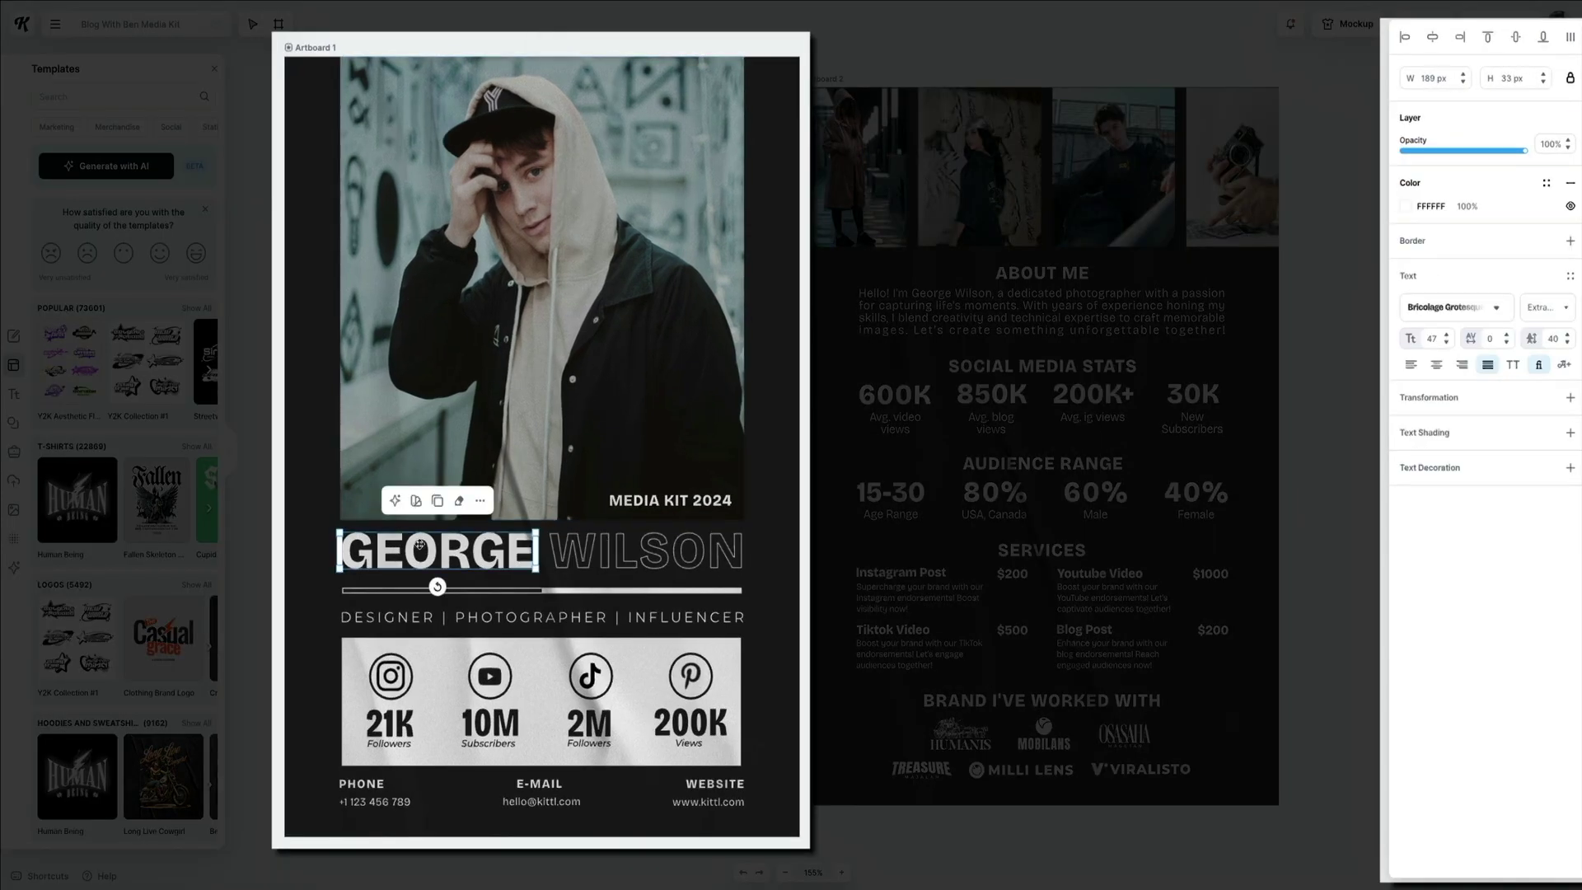
pyautogui.click(609, 556)
pyautogui.click(476, 588)
pyautogui.click(383, 617)
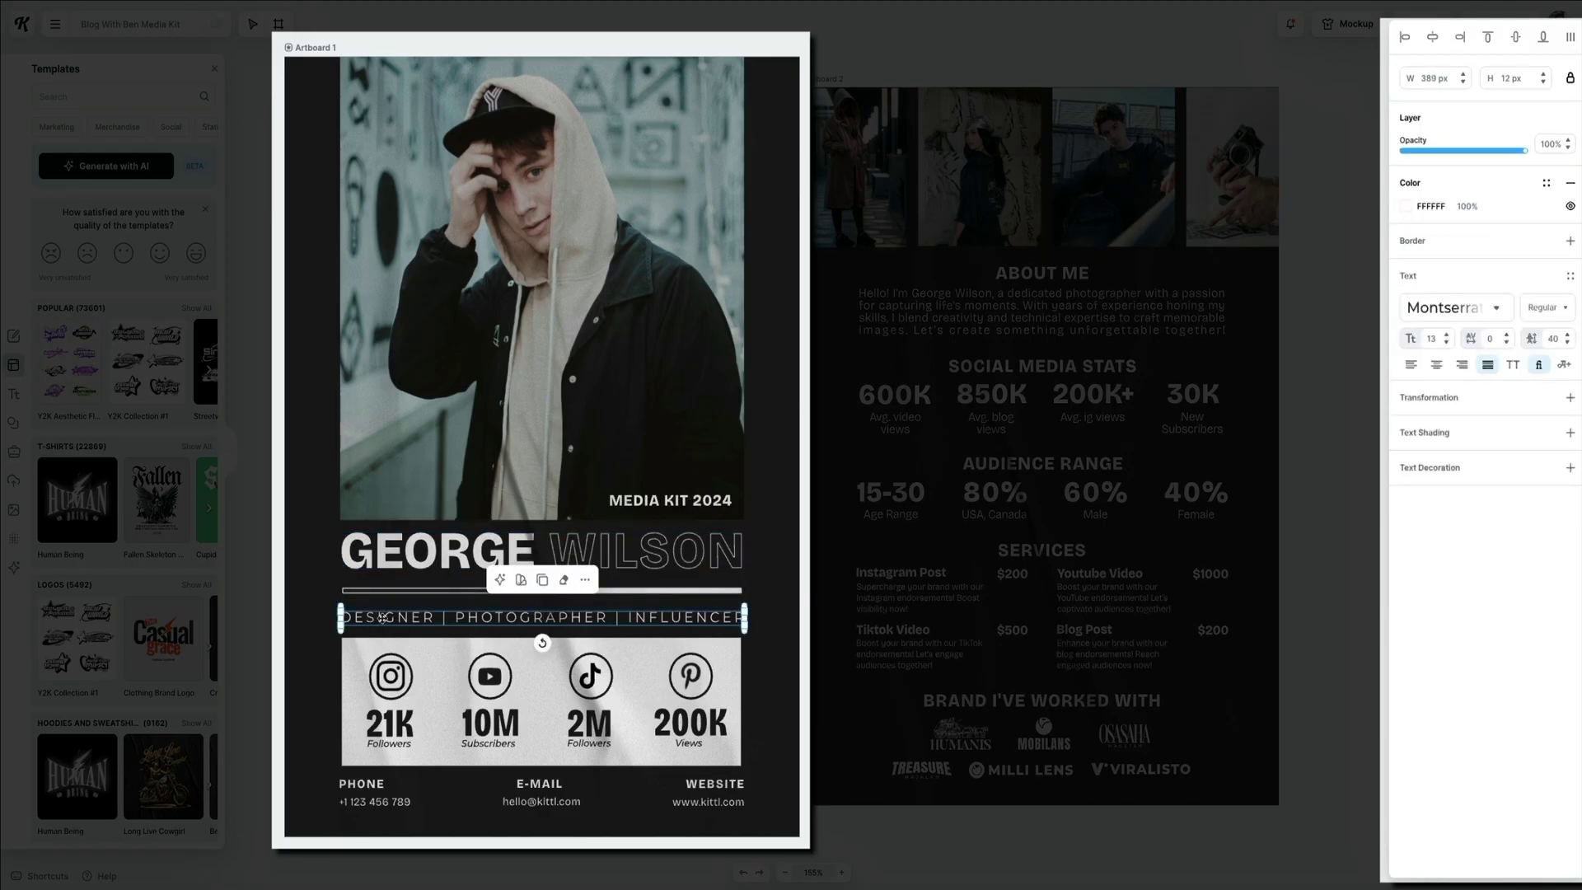
pyautogui.click(391, 680)
pyautogui.click(487, 677)
pyautogui.click(595, 676)
pyautogui.click(691, 671)
pyautogui.click(898, 395)
pyautogui.click(988, 396)
pyautogui.click(1095, 394)
pyautogui.click(1048, 273)
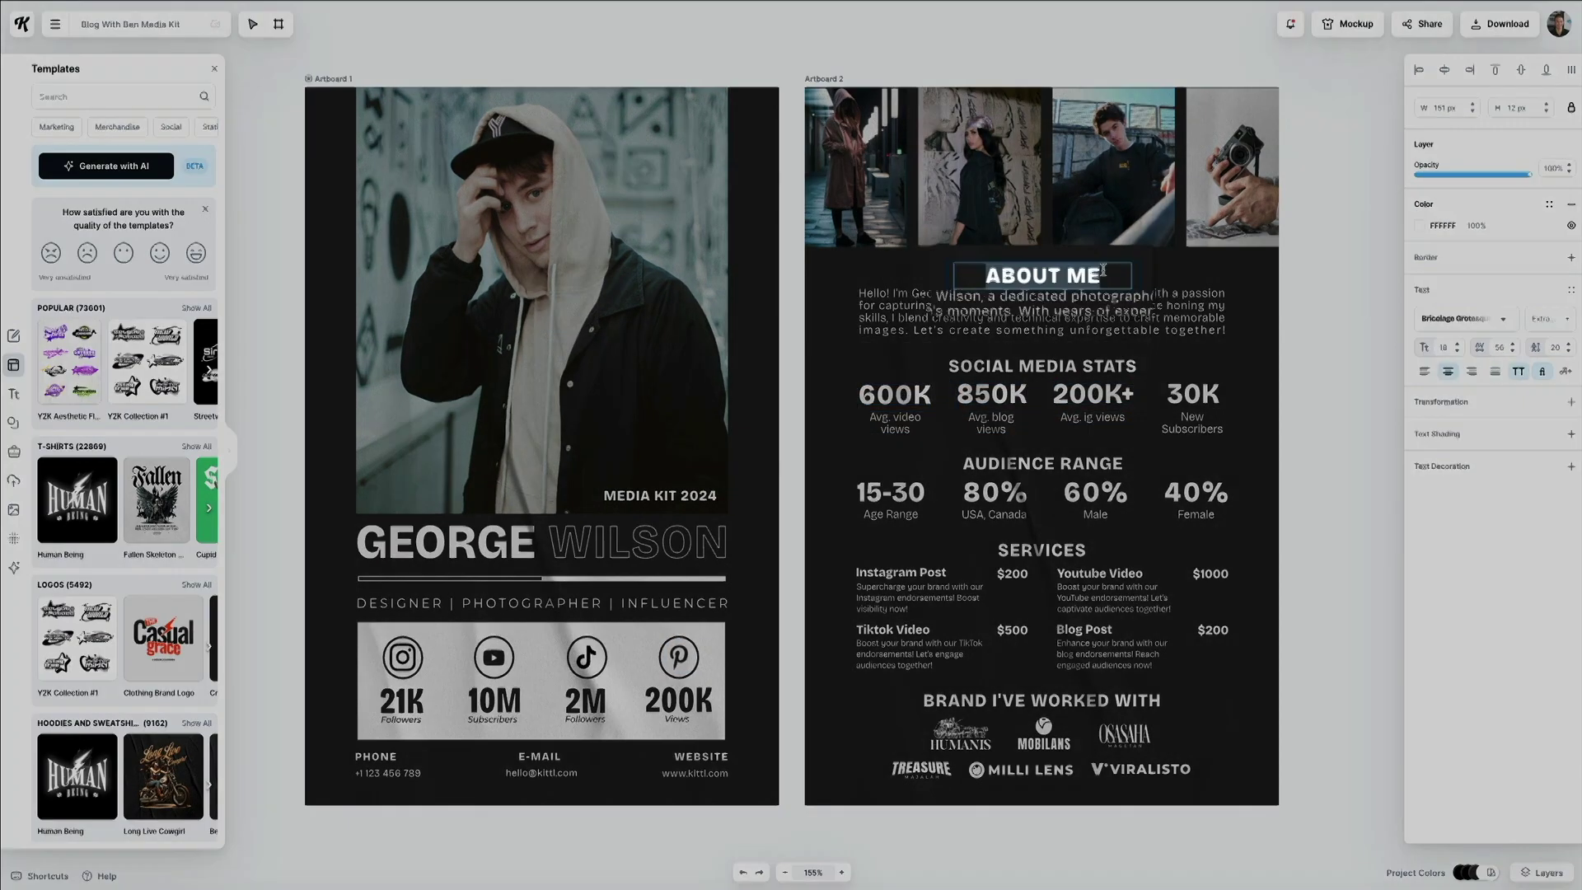
# Change the ABOUT ME heading to name the blogger instead.
pyautogui.doubleClick(1120, 268)
pyautogui.press('BackSpace')
pyautogui.press('BackSpace')
pyautogui.press('BackSpace')
pyautogui.write('BEN')
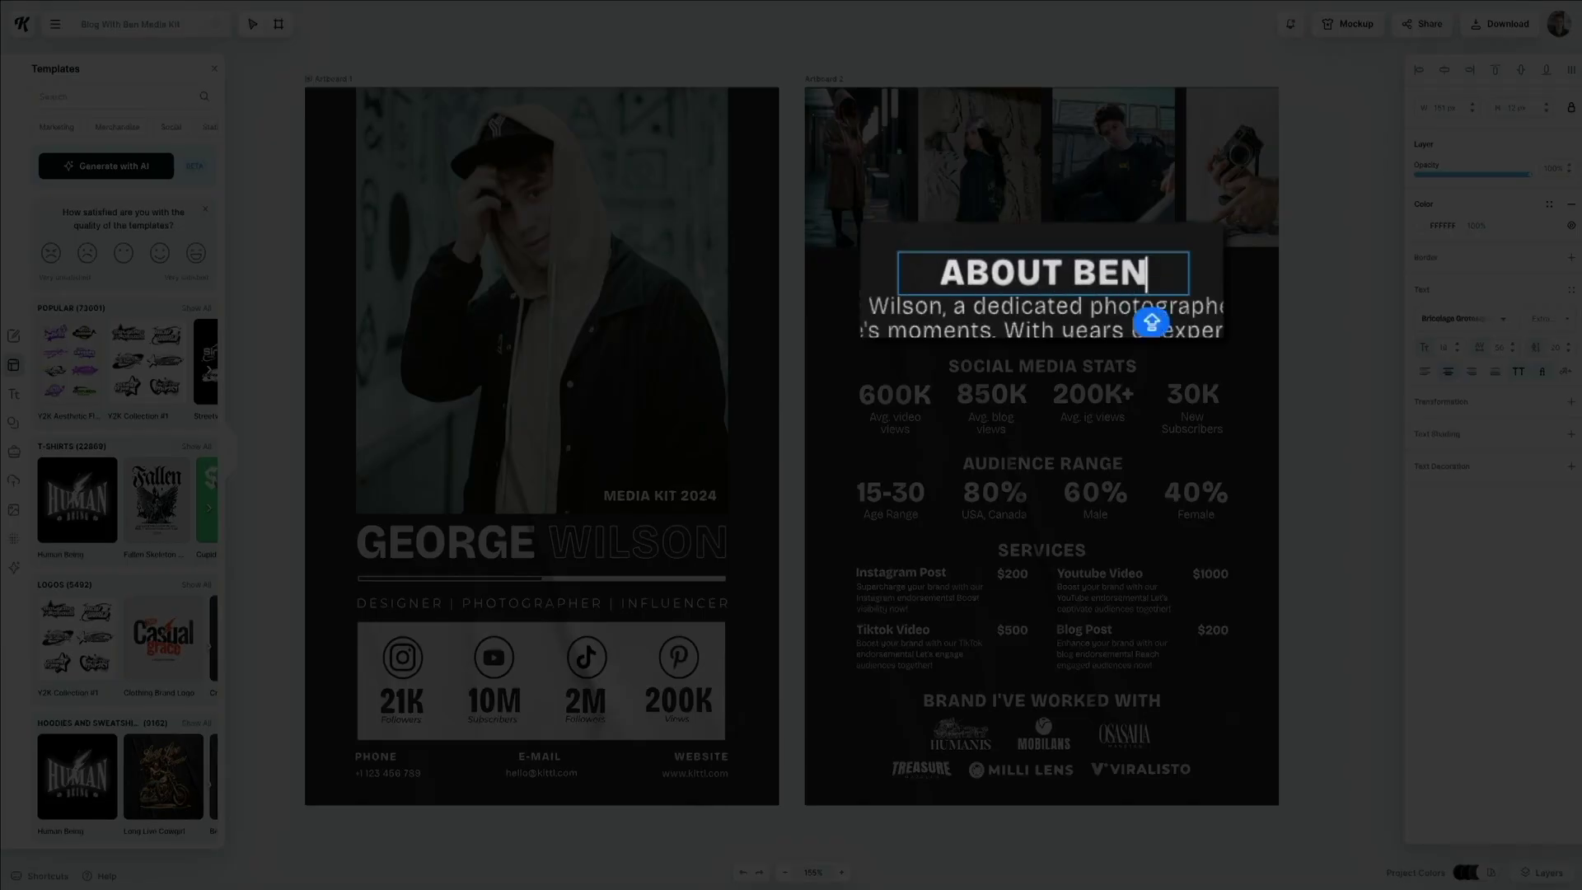
pyautogui.press('Escape')
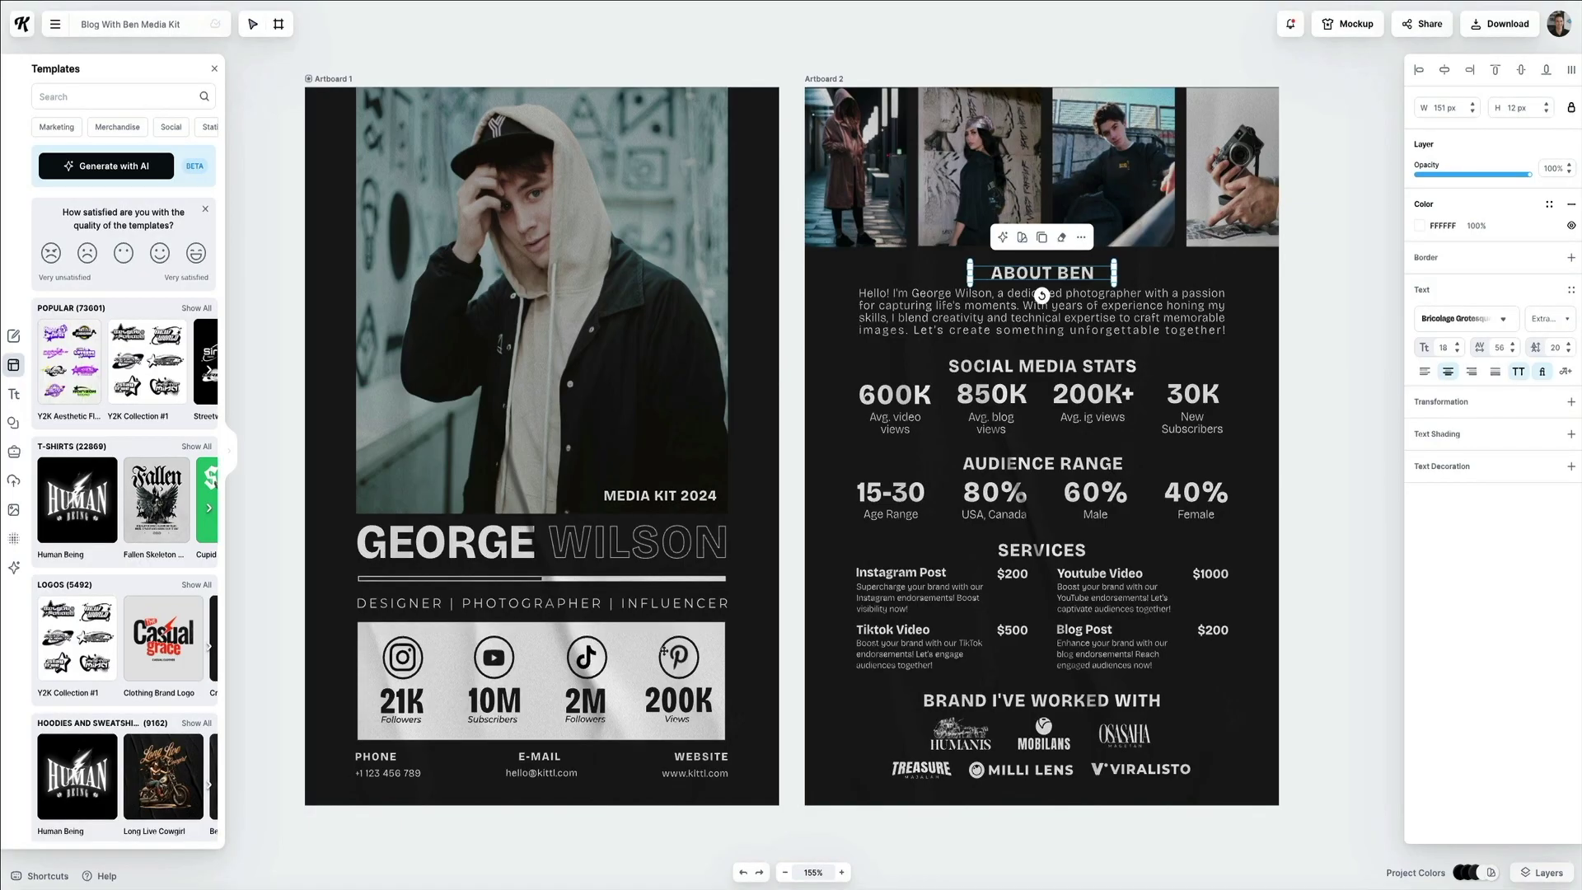
# Set the Instagram count to 3K and YouTube to 150K, realigning the 150K stat.
pyautogui.doubleClick(402, 700)
pyautogui.press('BackSpace')
pyautogui.press('BackSpace')
pyautogui.write('3')
pyautogui.doubleClick(448, 719)
pyautogui.write('150K')
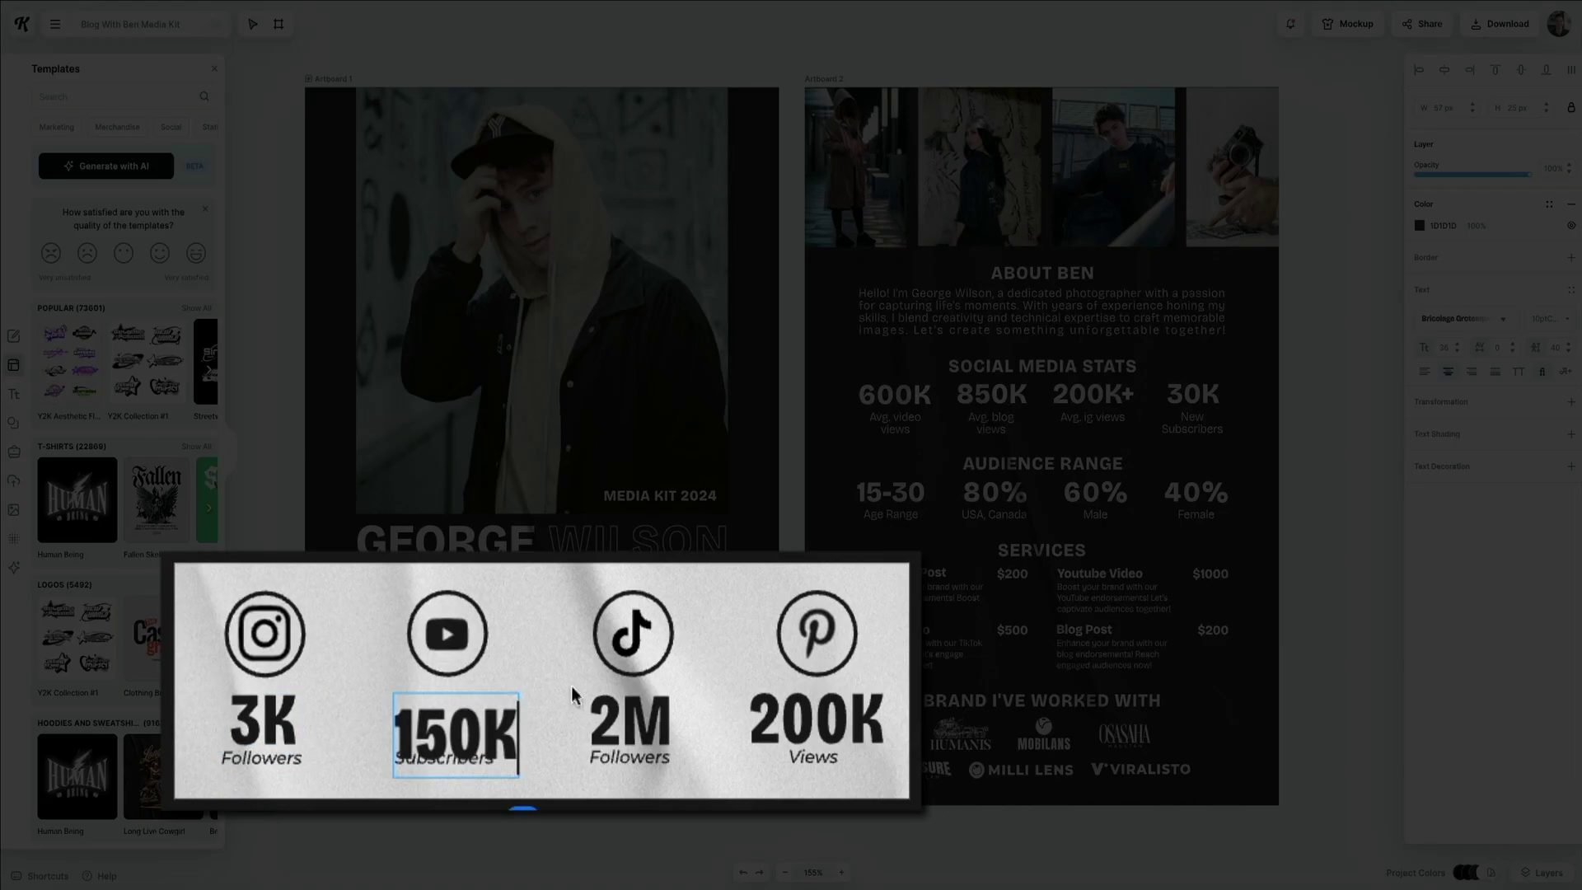
pyautogui.press('Escape')
pyautogui.moveTo(459, 770); pyautogui.dragTo(482, 714)
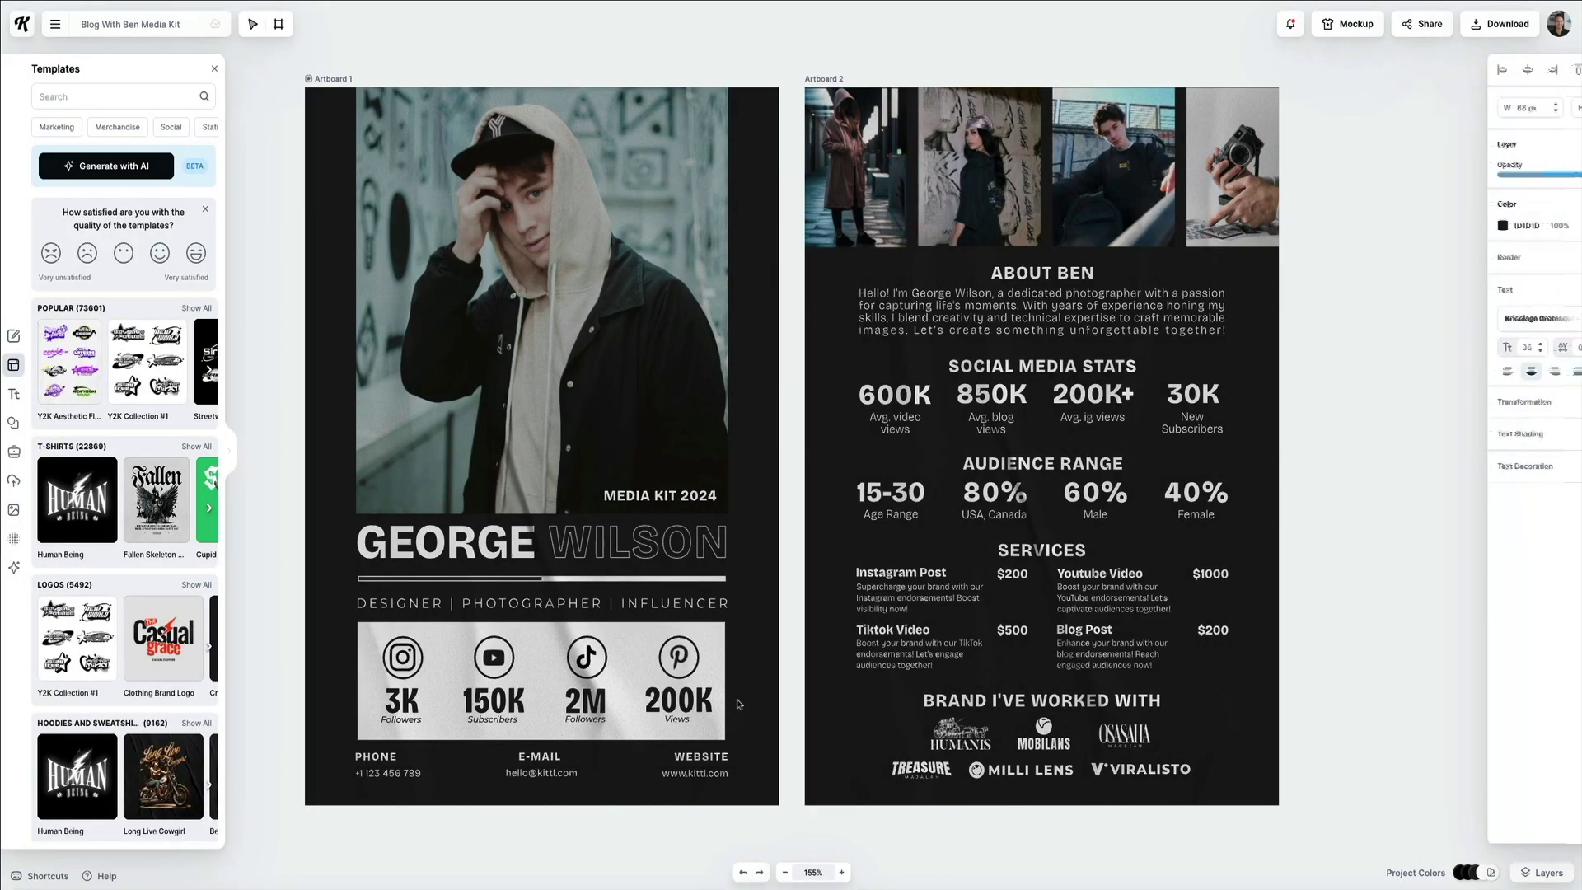
pyautogui.click(590, 766)
# Enter the blog's contact e-mail, widen its box to one line and centre it.
pyautogui.click(527, 772)
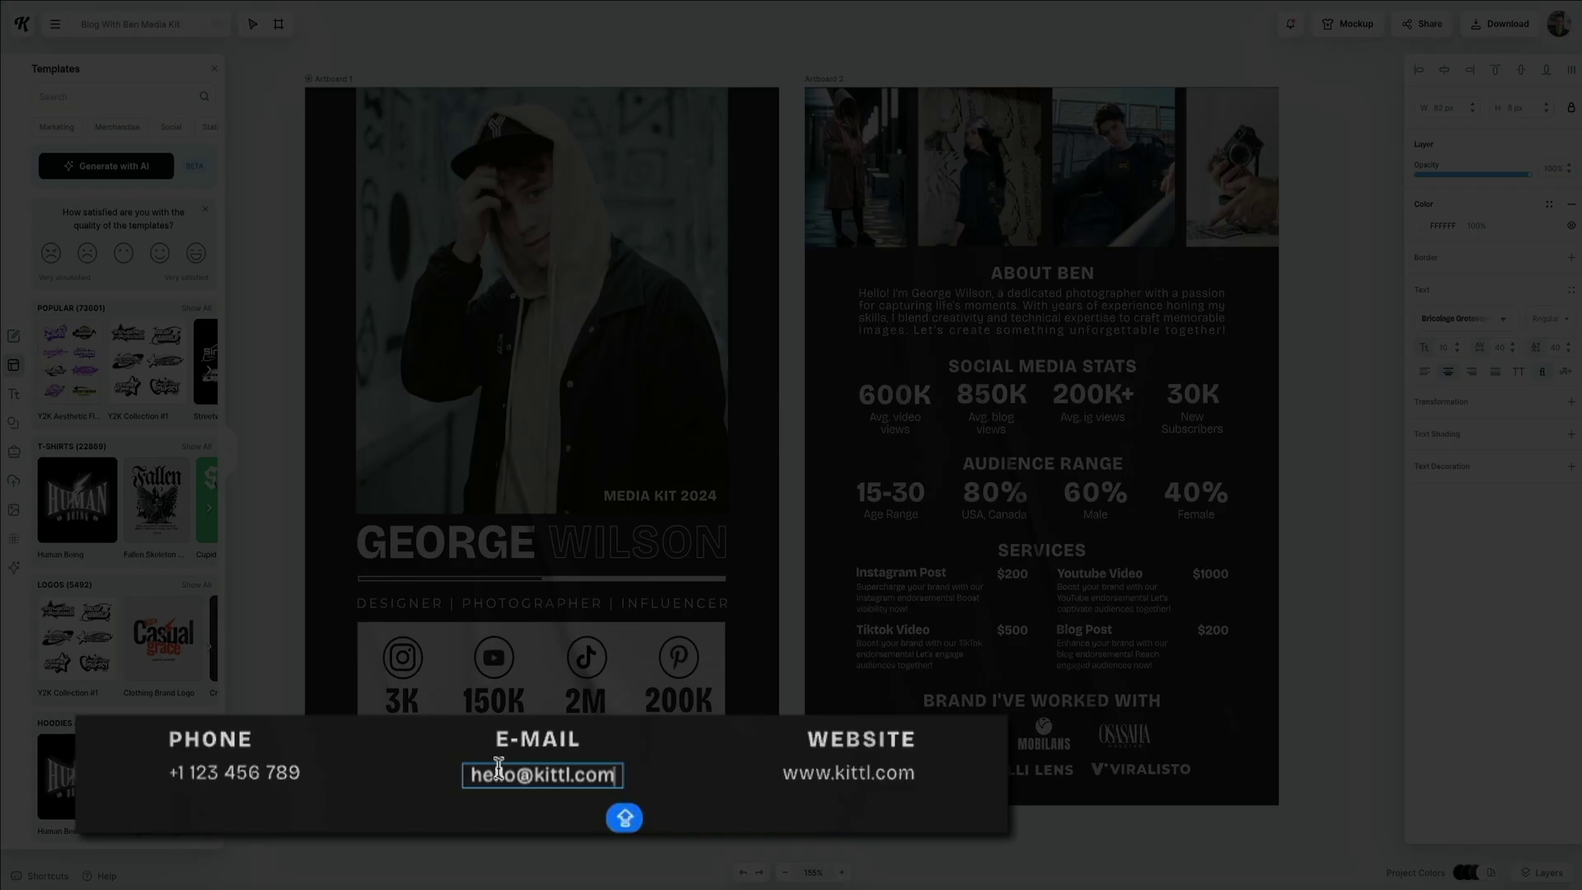
pyautogui.doubleClick(520, 773)
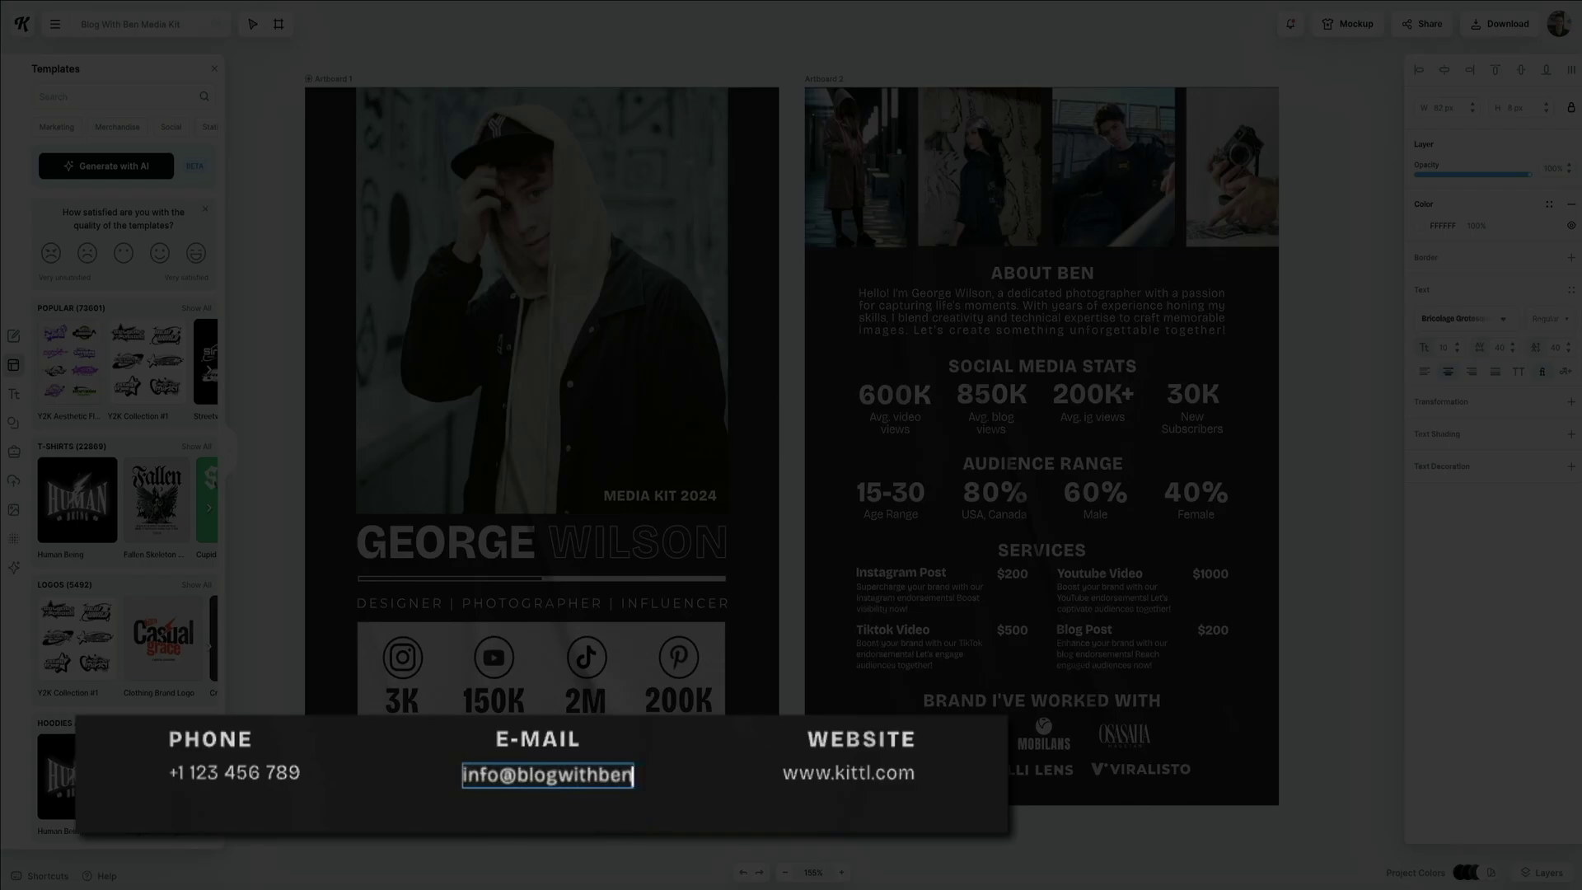
pyautogui.press('Escape')
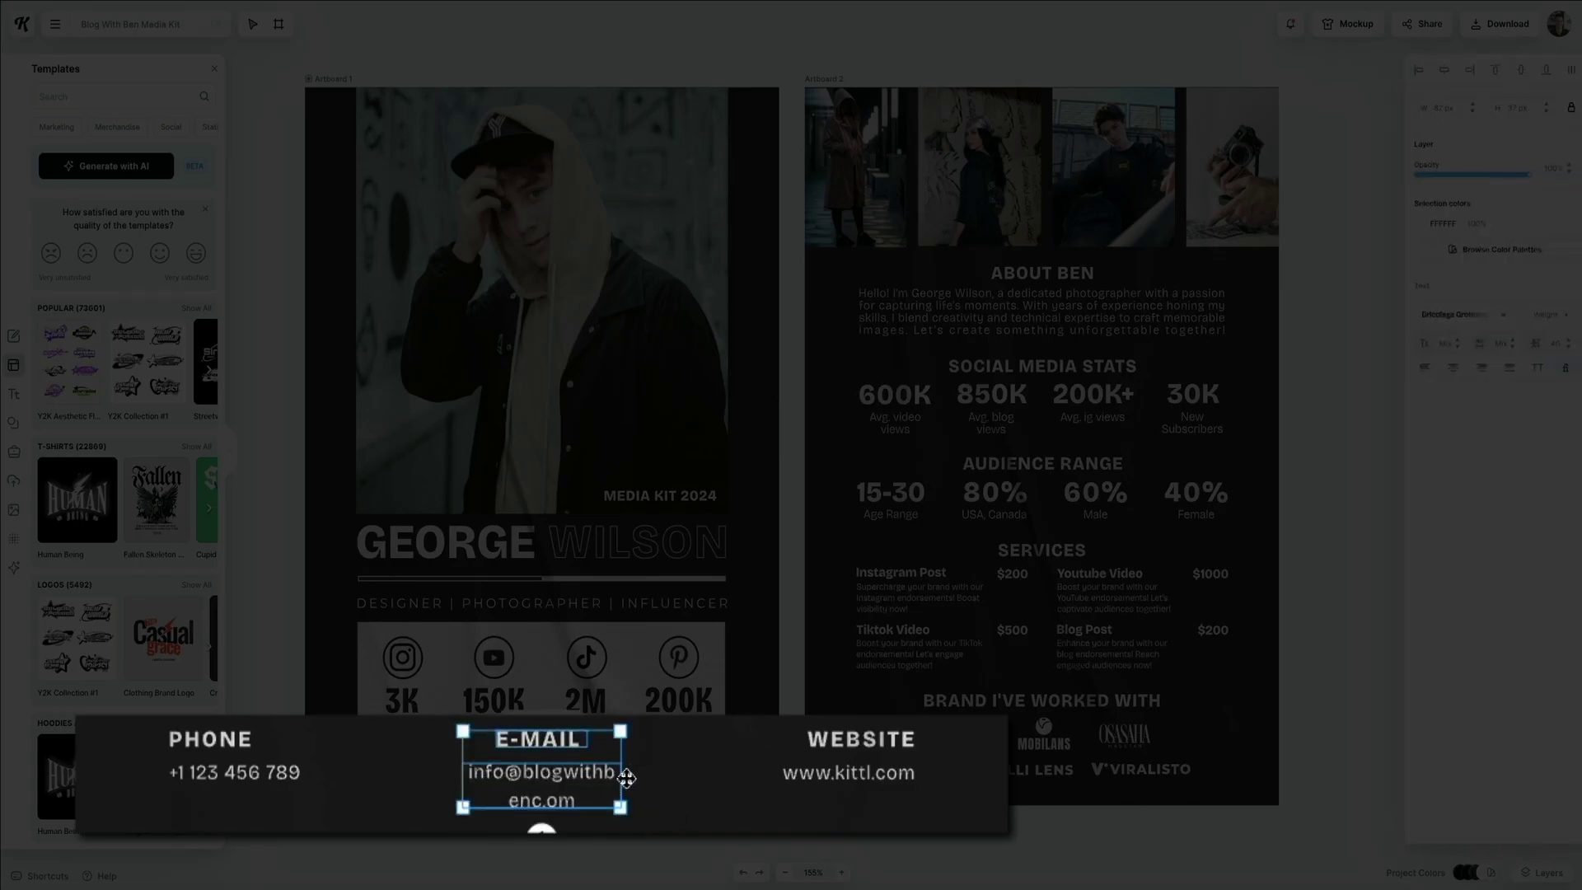
pyautogui.moveTo(629, 776); pyautogui.dragTo(589, 778)
pyautogui.click(731, 734)
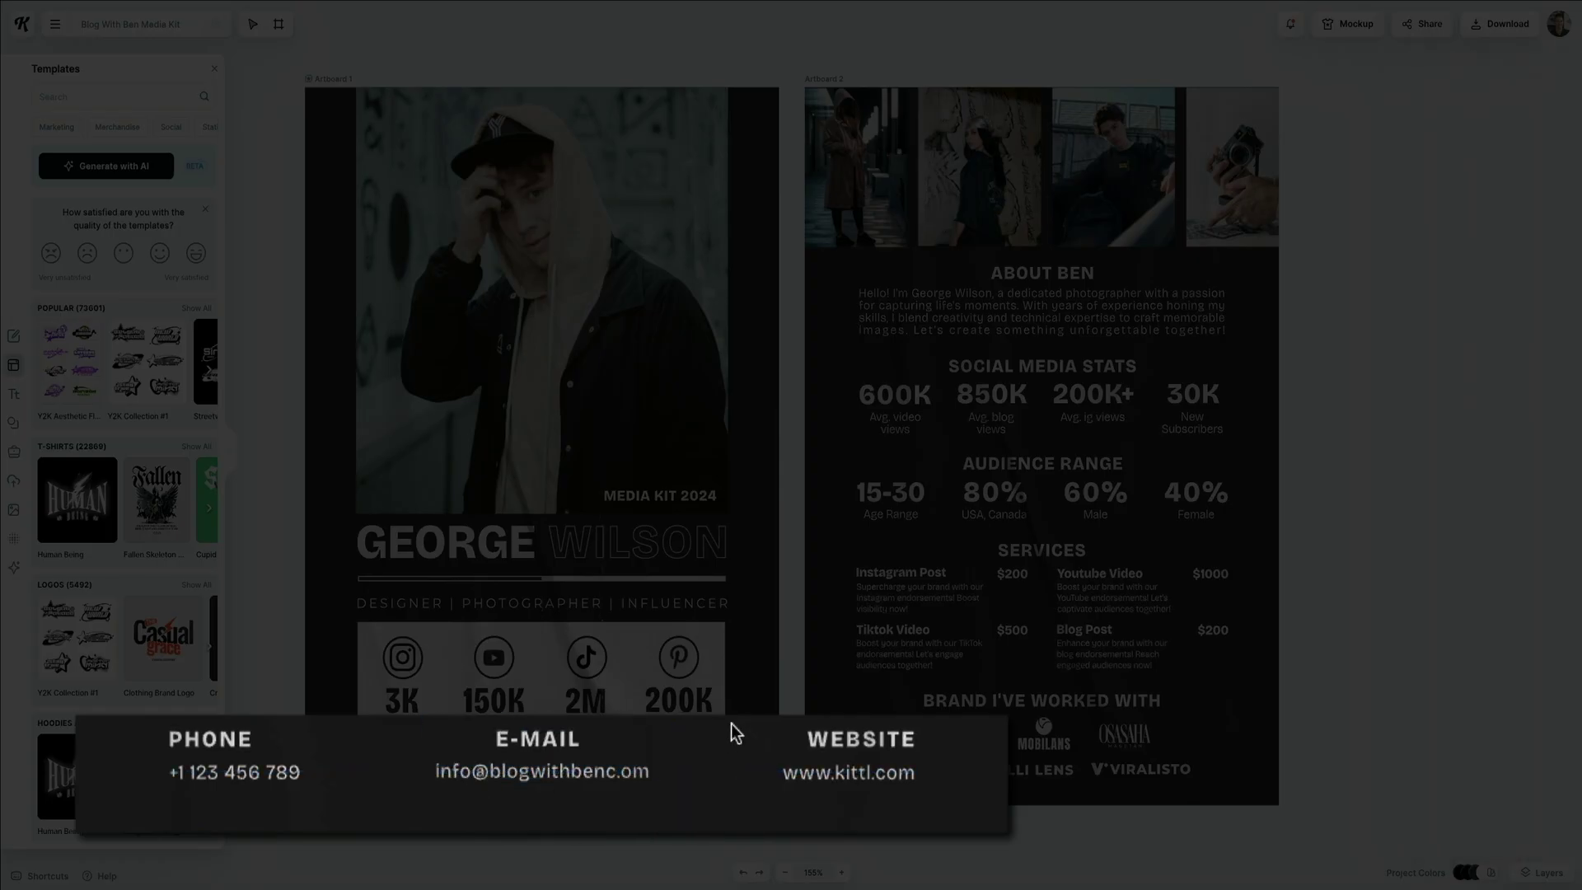
# Enter the blog's website address and widen its box to fit one line.
pyautogui.click(857, 771)
pyautogui.doubleClick(859, 770)
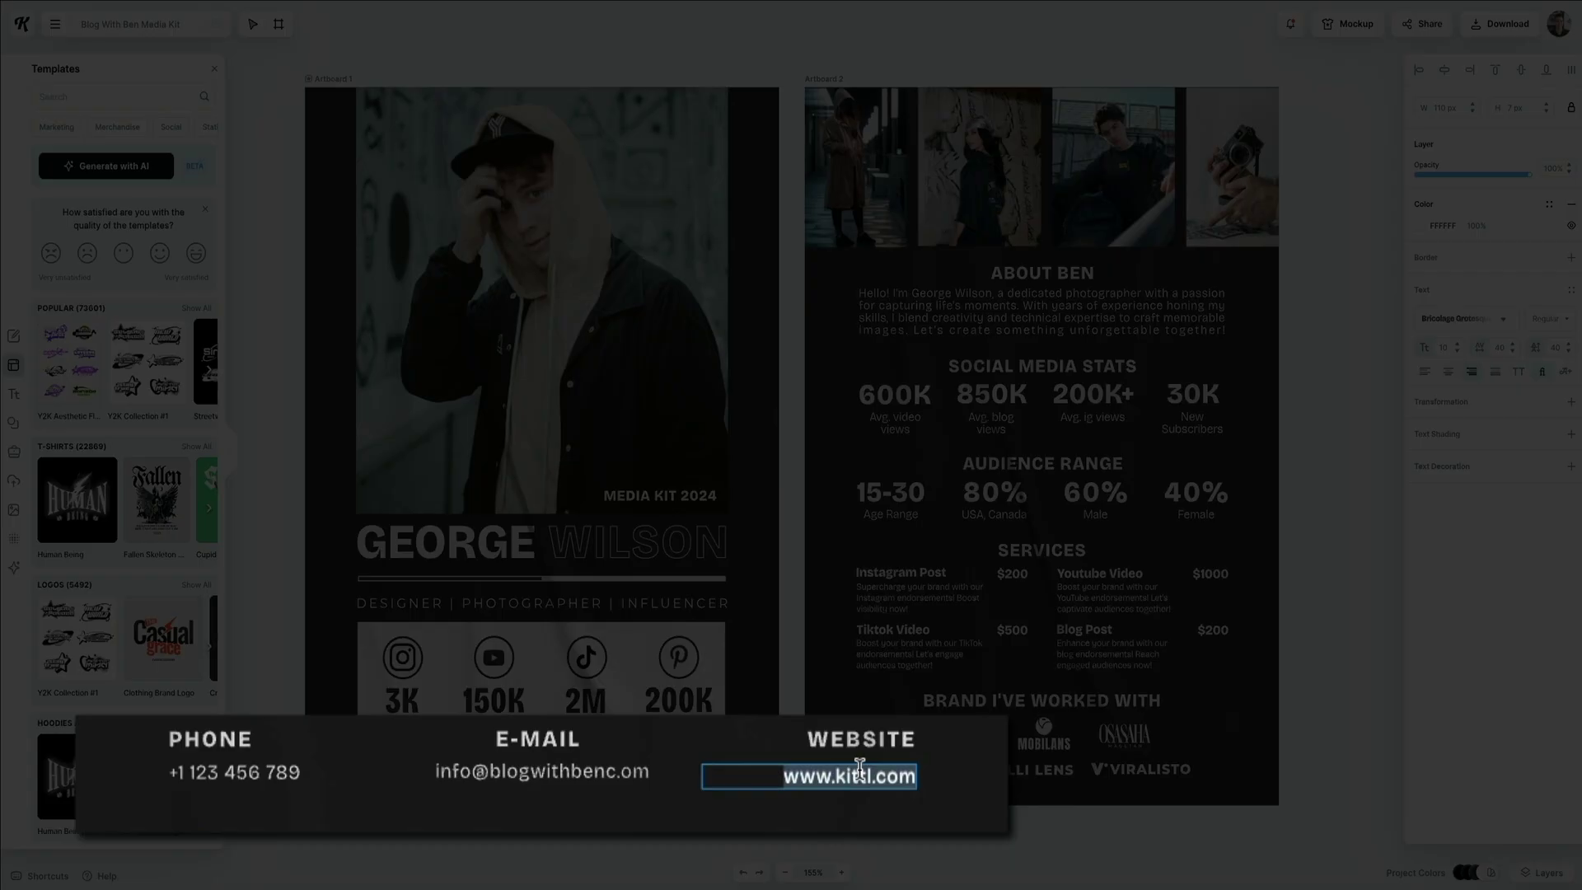
pyautogui.write('www.blogwithben.com')
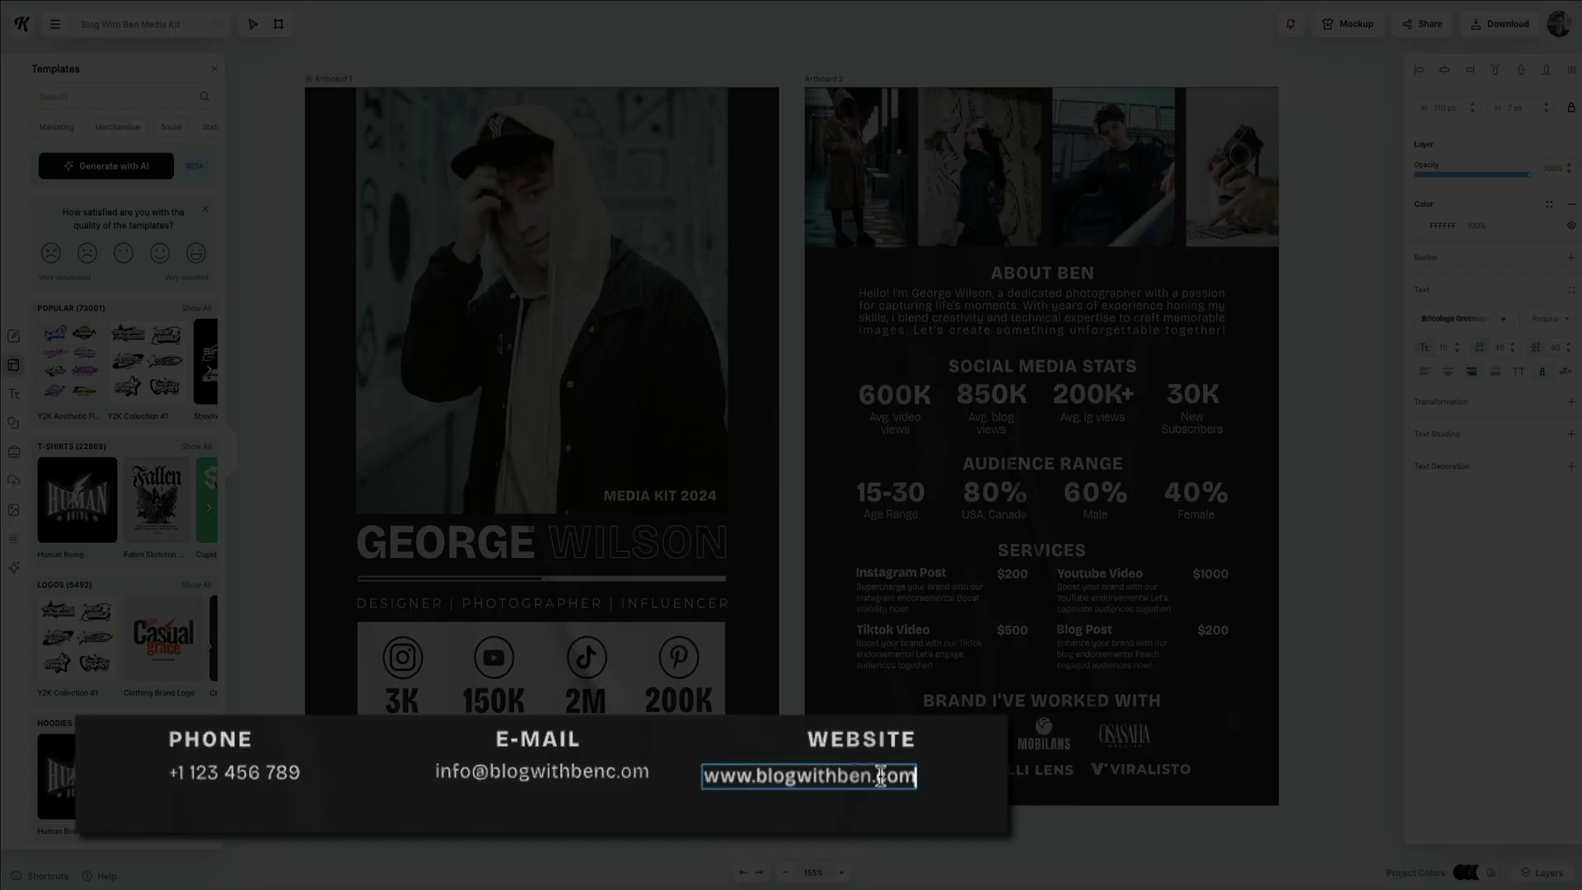
pyautogui.press('Escape')
pyautogui.press('Escape')
pyautogui.click(710, 787)
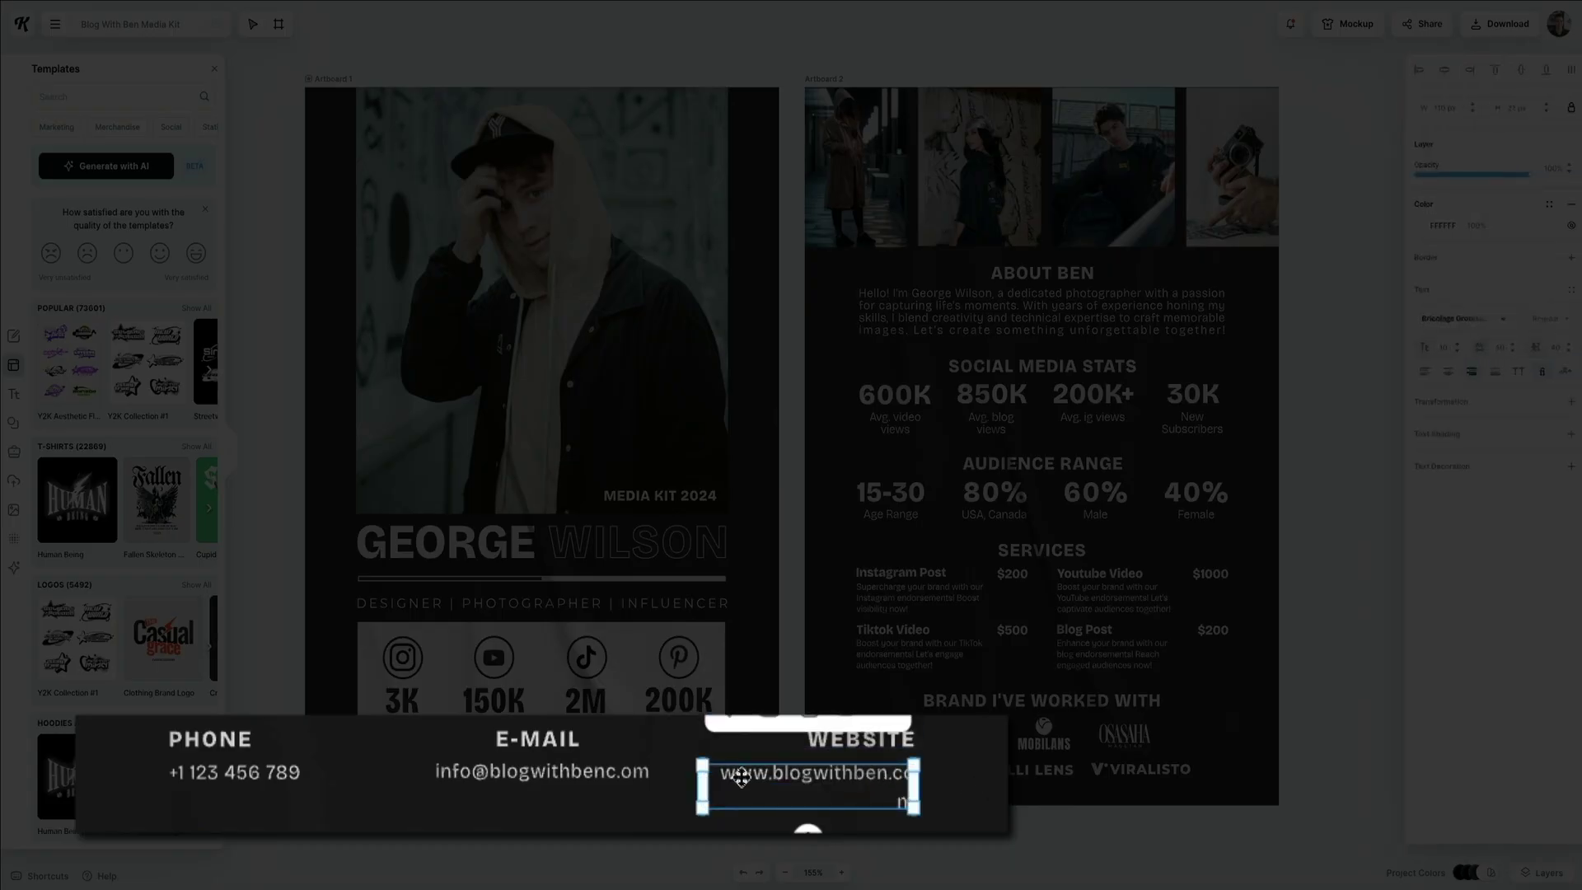
pyautogui.moveTo(702, 787); pyautogui.dragTo(690, 786)
pyautogui.press('Escape')
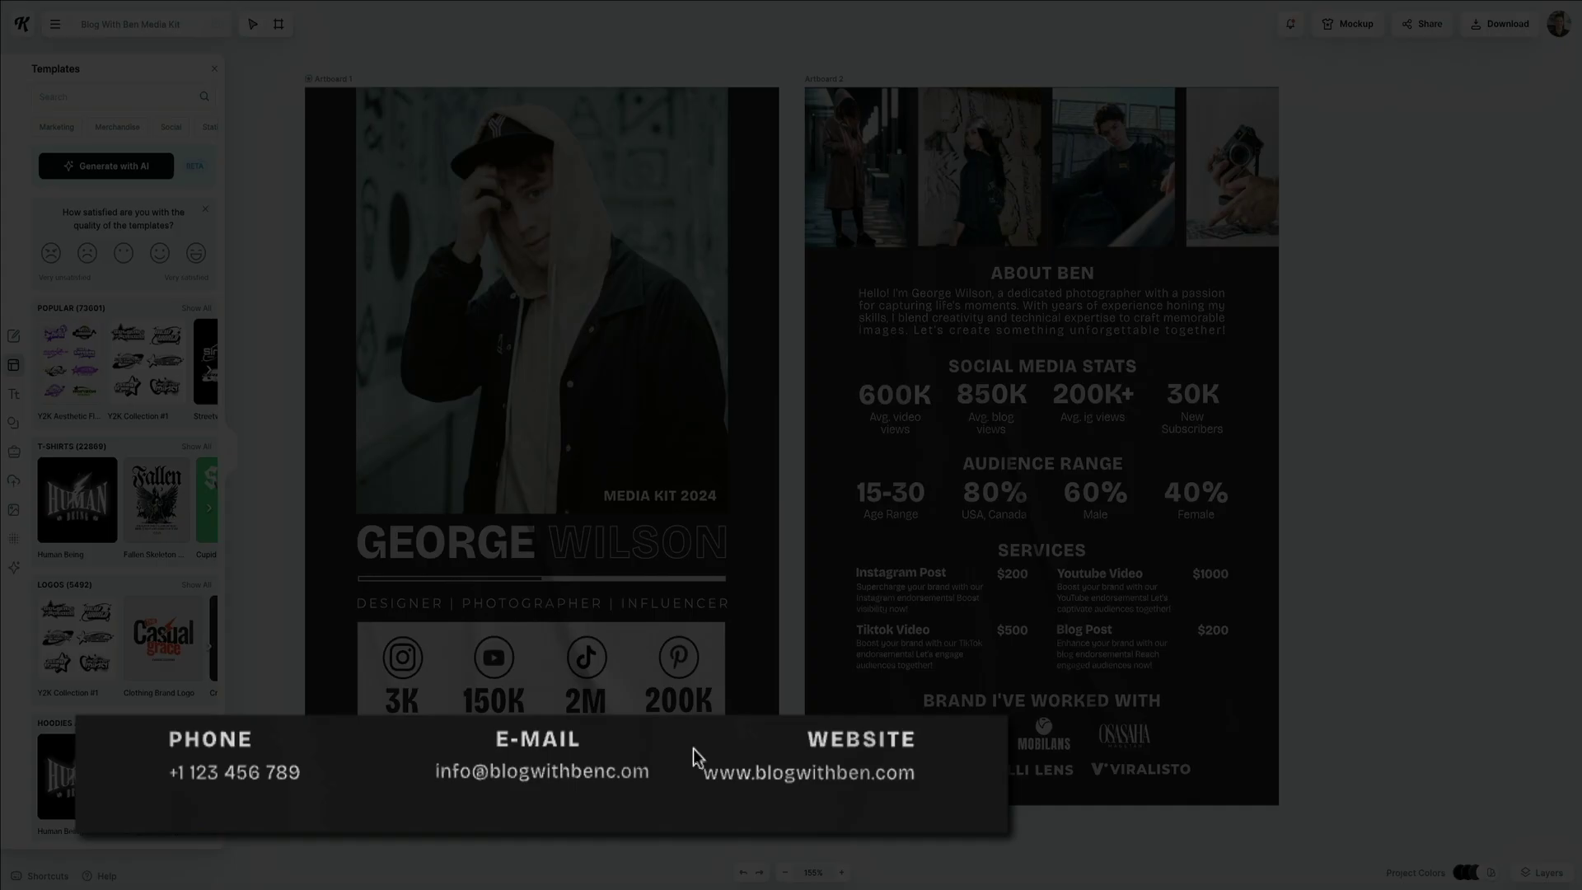
# Delete the PHONE contact and move the E-MAIL group left into its place, aligned with its address.
pyautogui.click(206, 743)
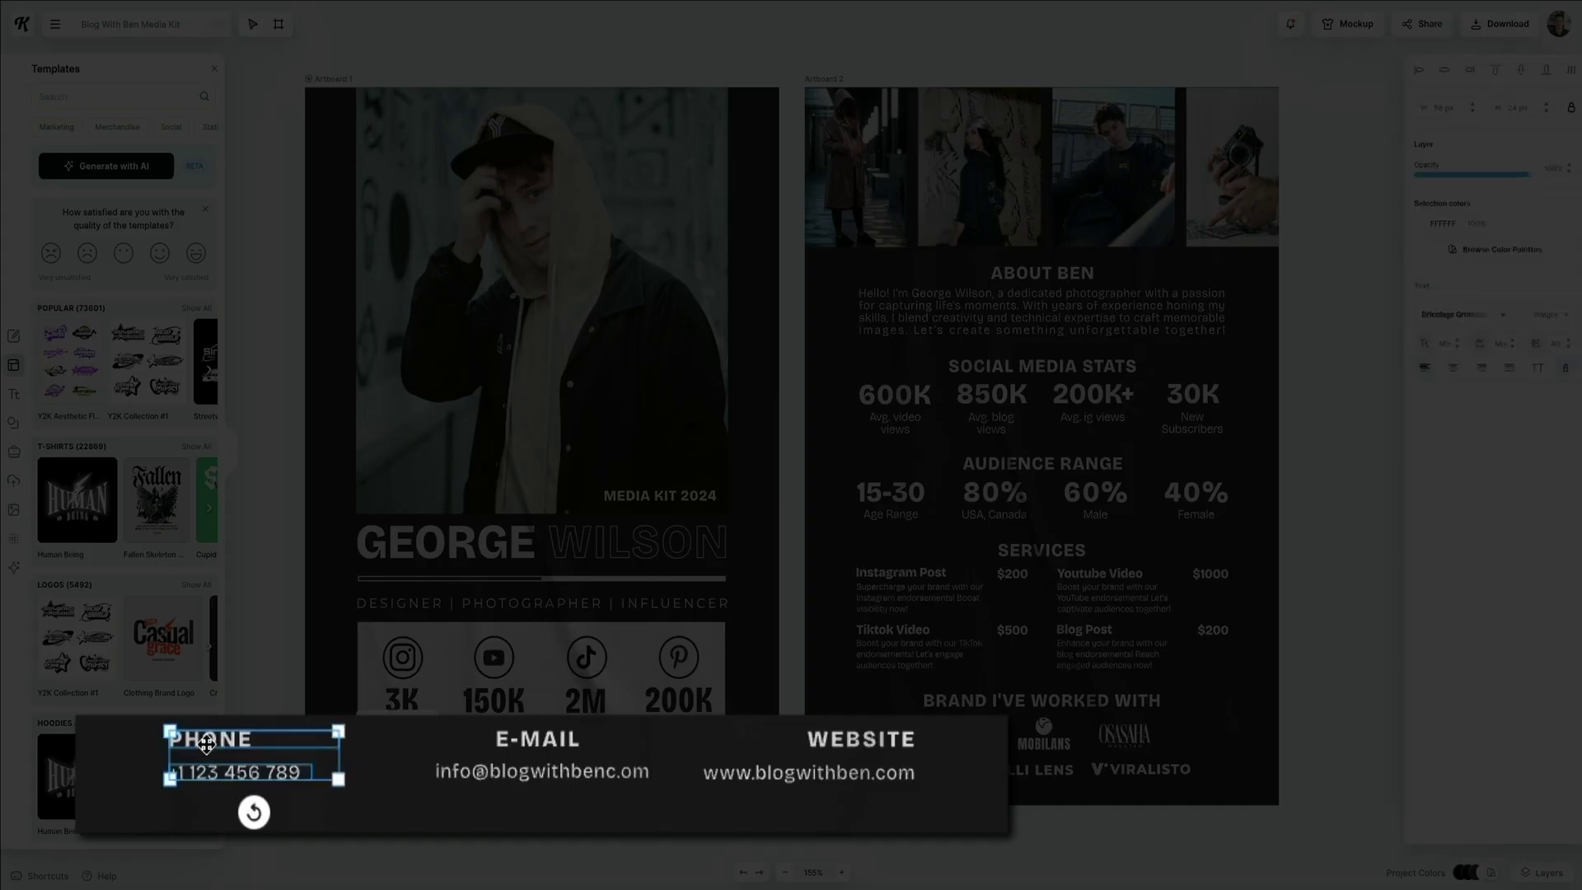
pyautogui.press('Delete')
pyautogui.moveTo(474, 738); pyautogui.dragTo(290, 738)
pyautogui.moveTo(290, 737); pyautogui.dragTo(291, 740)
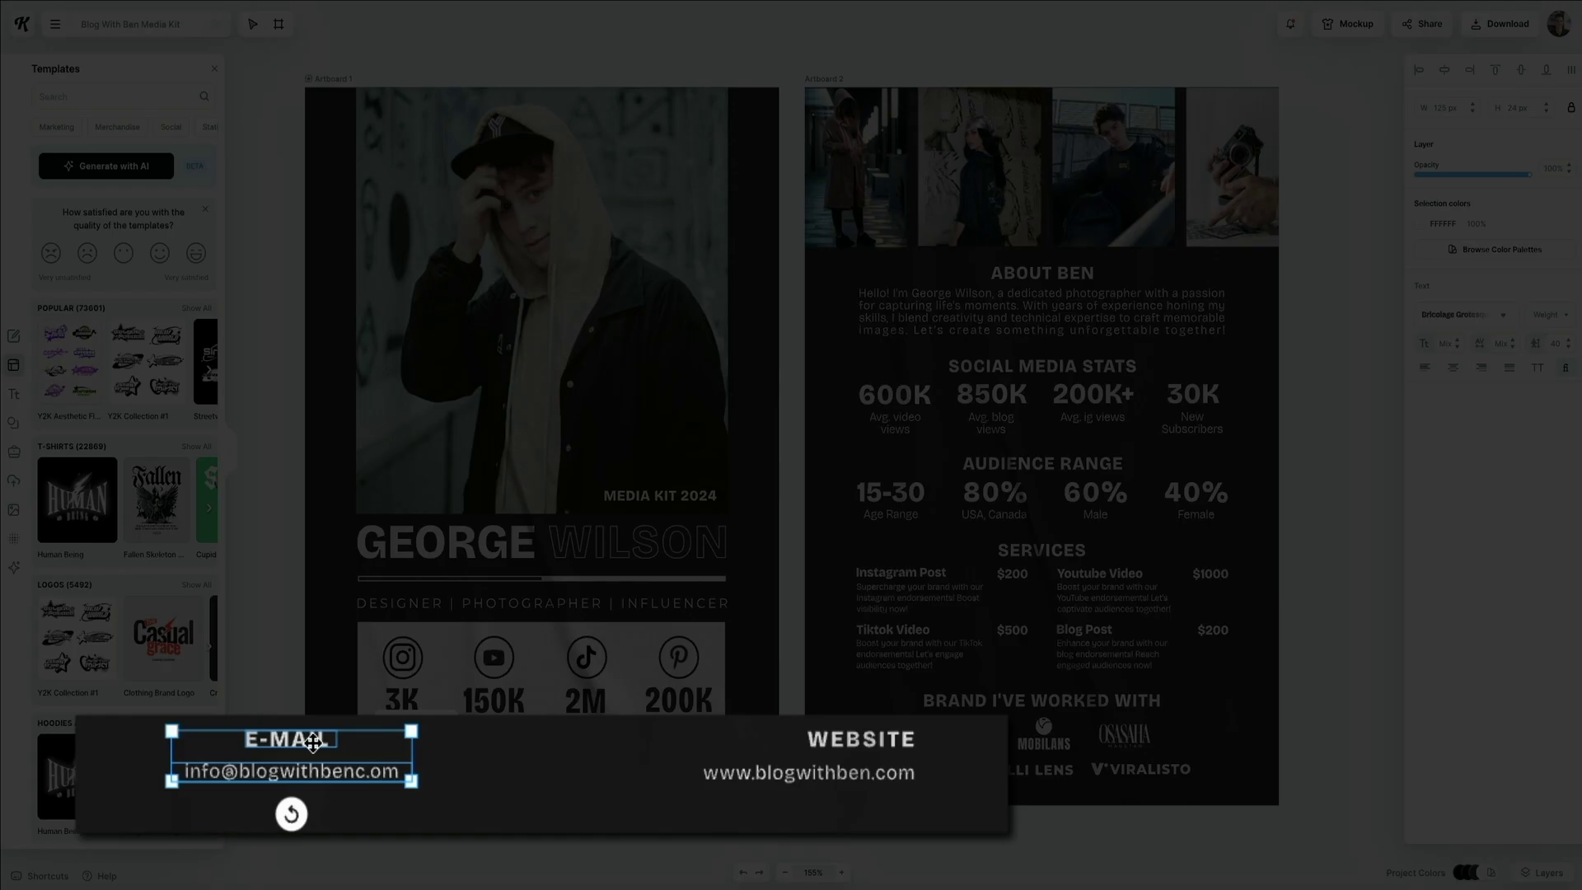
pyautogui.moveTo(313, 742); pyautogui.dragTo(222, 736)
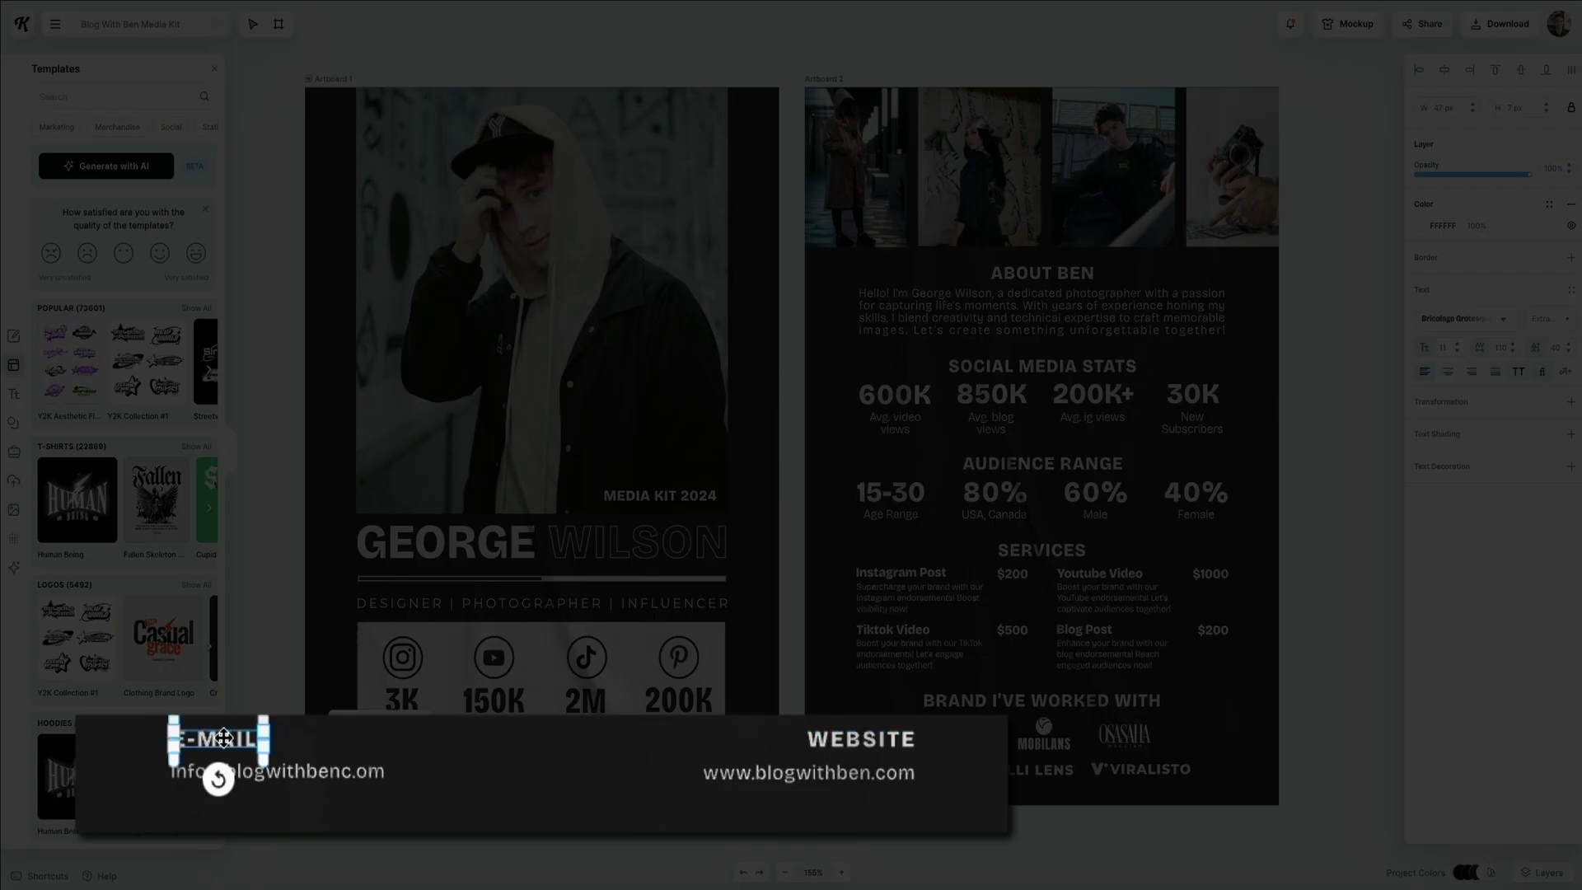
pyautogui.click(347, 672)
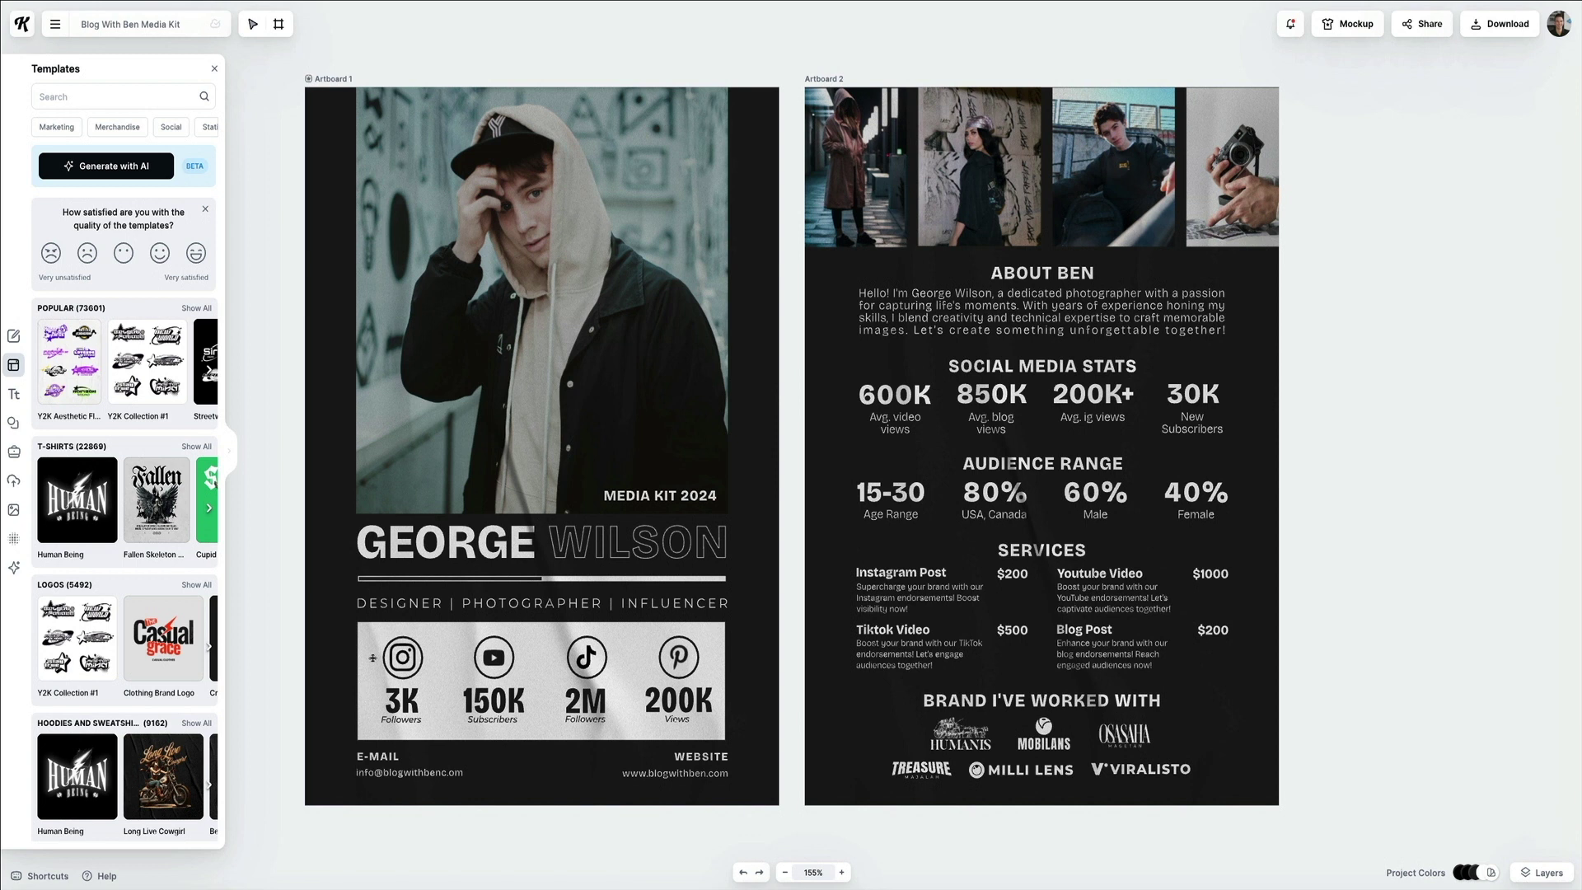
pyautogui.moveTo(448, 535); pyautogui.dragTo(448, 544)
pyautogui.doubleClick(448, 544)
pyautogui.write('BEN')
pyautogui.click(707, 532)
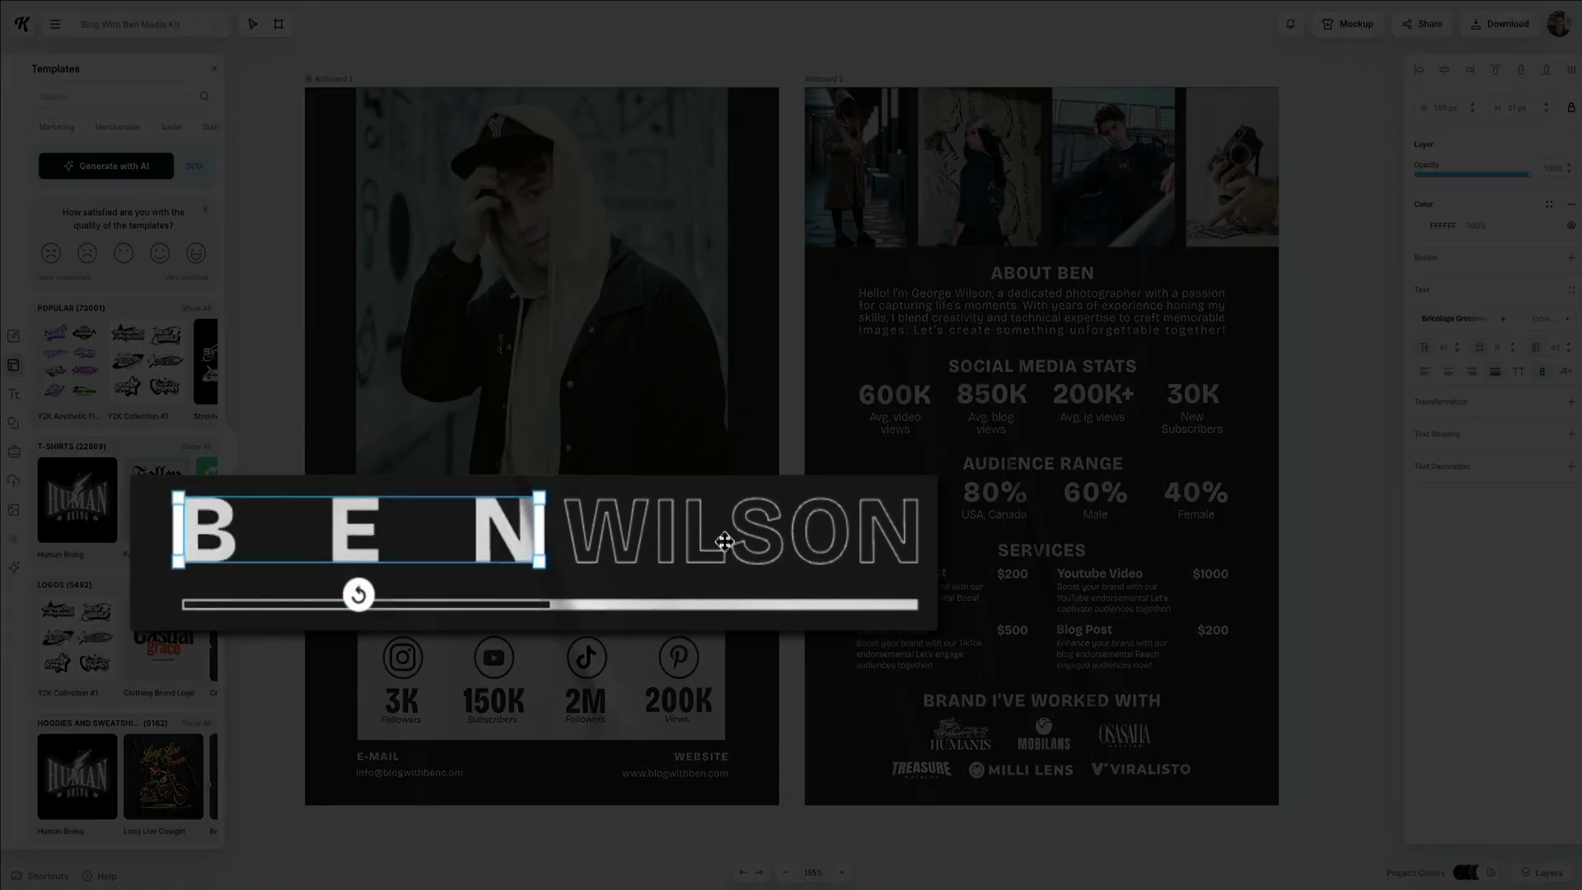
pyautogui.doubleClick(685, 535)
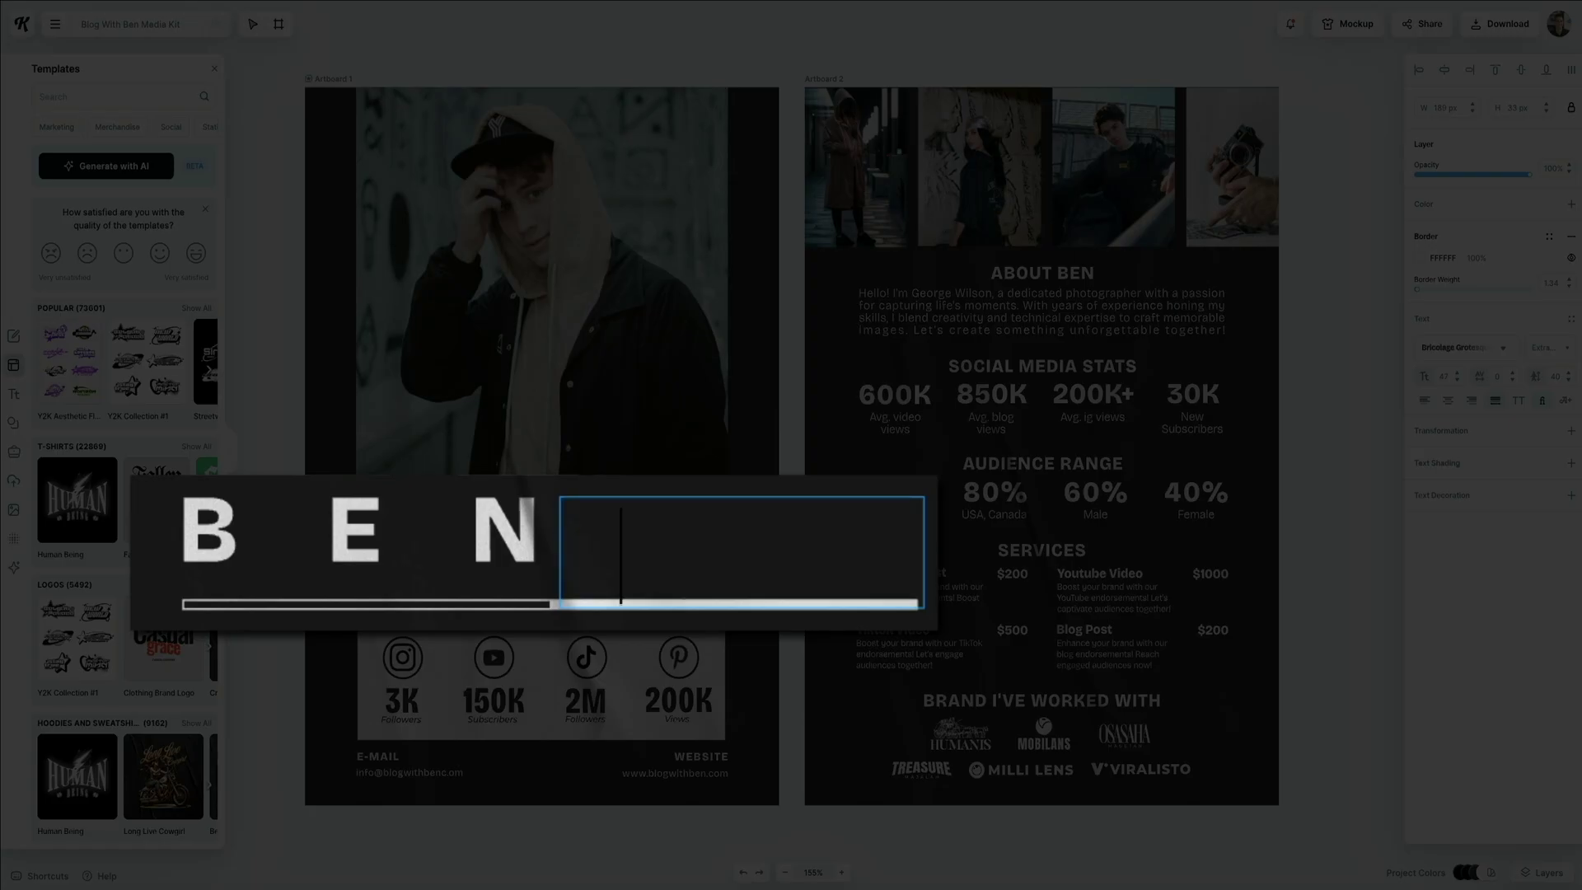
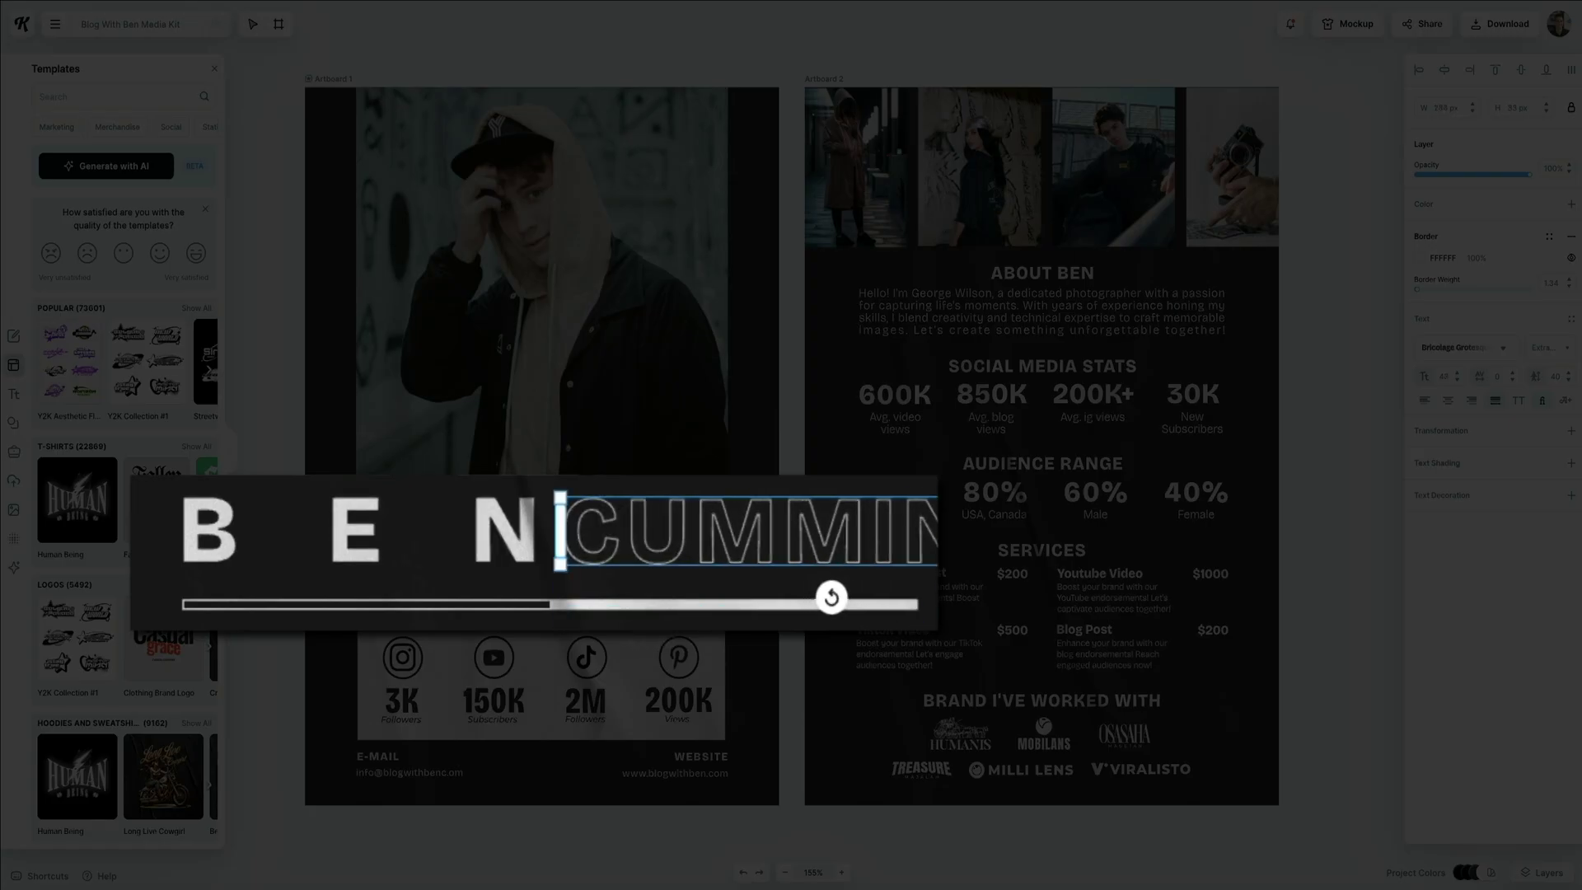
pyautogui.click(521, 533)
pyautogui.moveTo(544, 531); pyautogui.dragTo(371, 524)
pyautogui.moveTo(644, 528); pyautogui.dragTo(482, 522)
pyautogui.press('Escape')
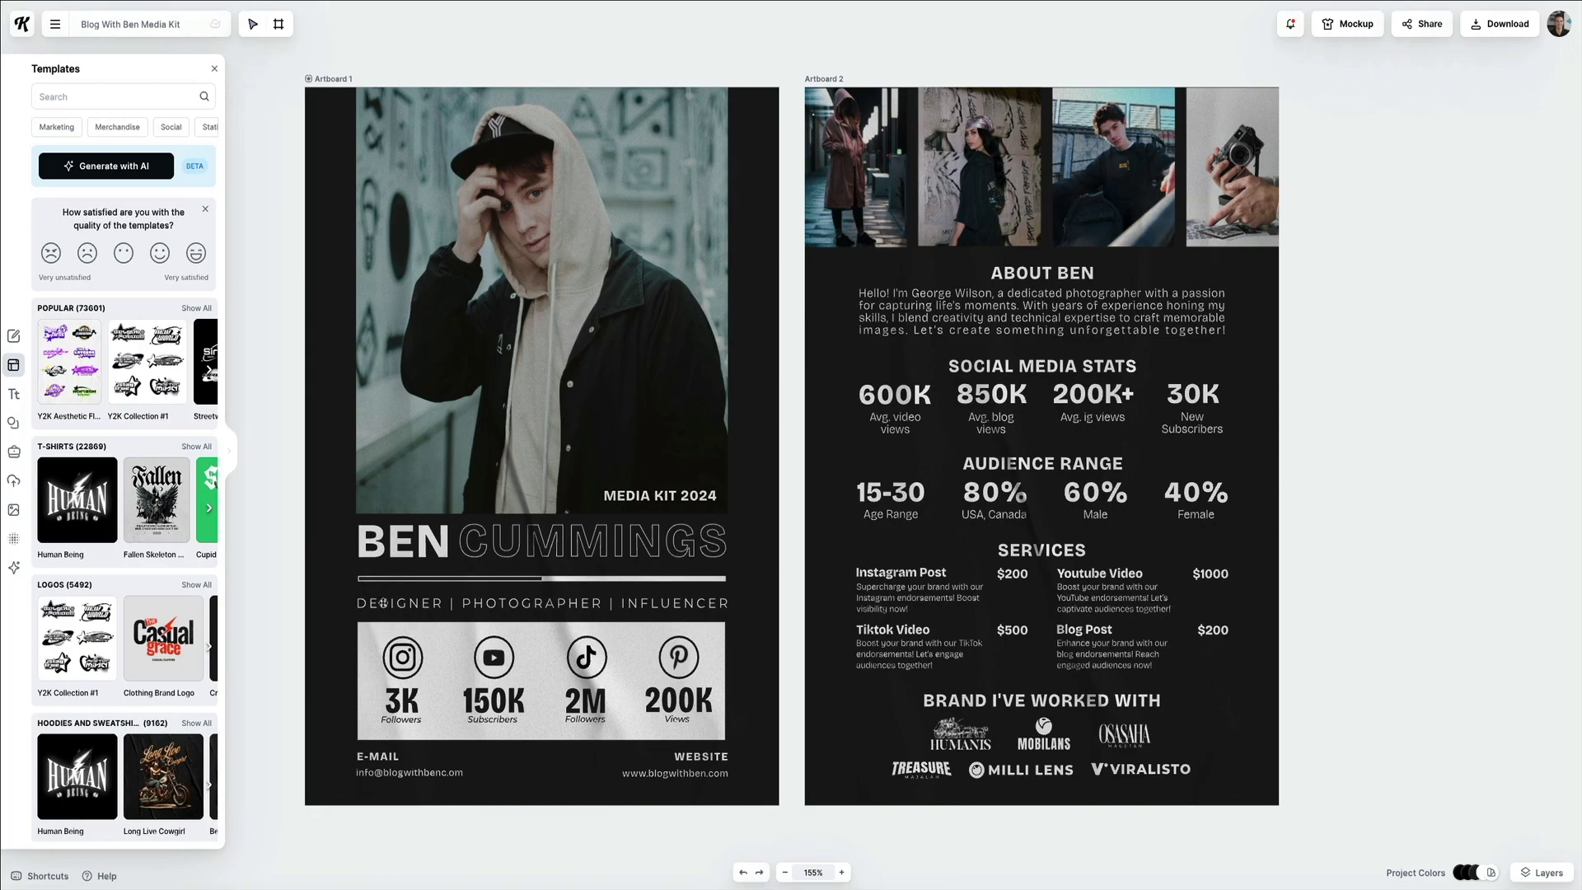
# Retype the DESIGNER | PHOTOGRAPHER tagline as CREATOR | TEACHER | INFLUENCER.
pyautogui.doubleClick(383, 602)
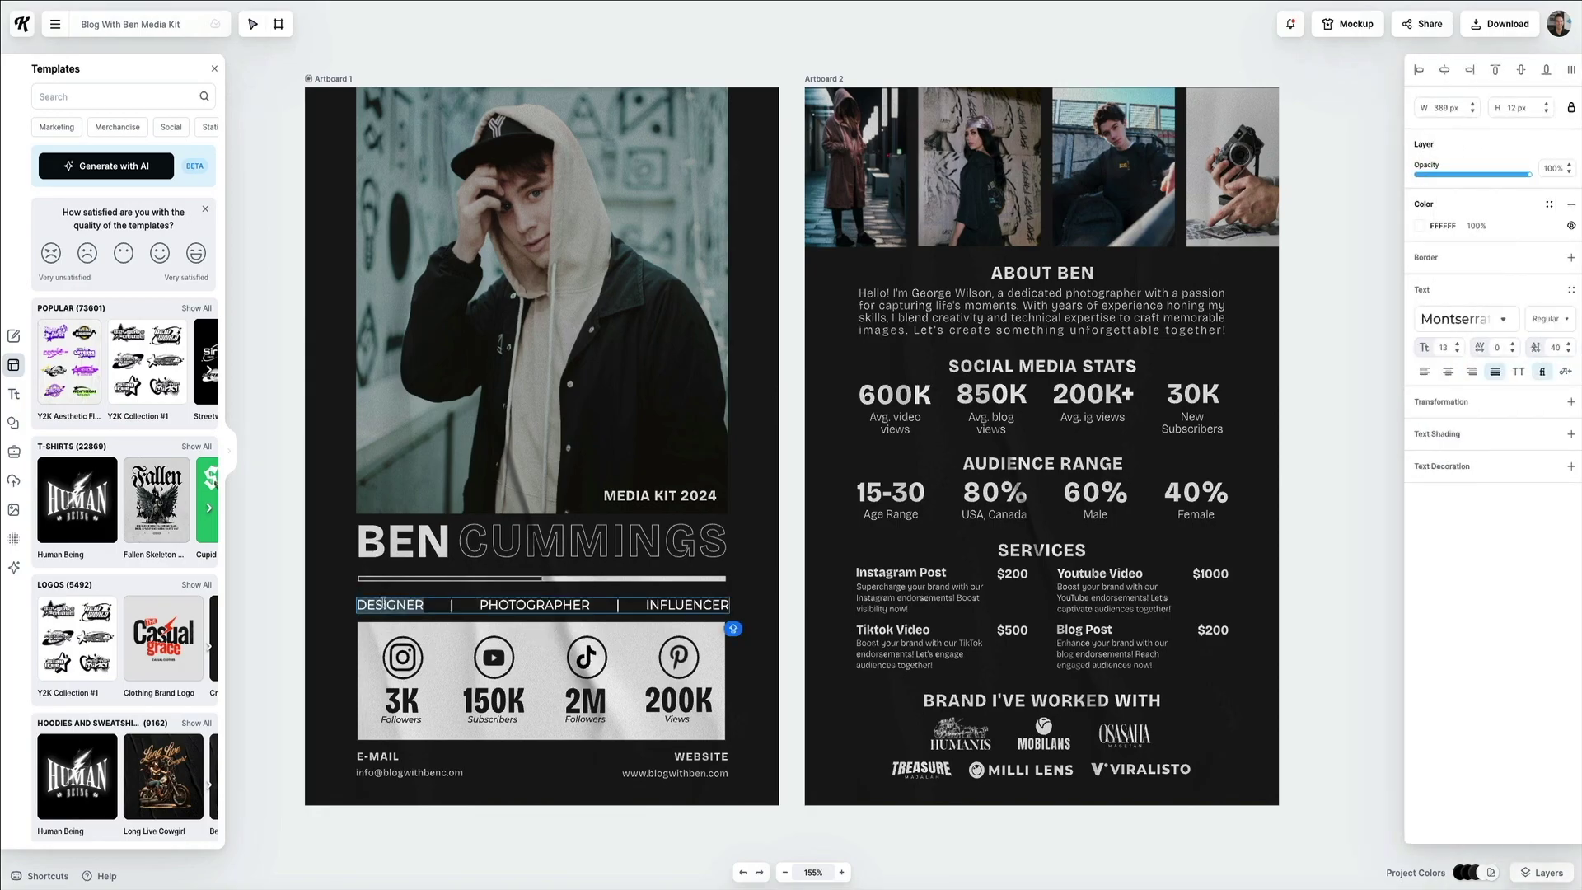
pyautogui.write('CREATOR | TEACHER | INFLUENCER')
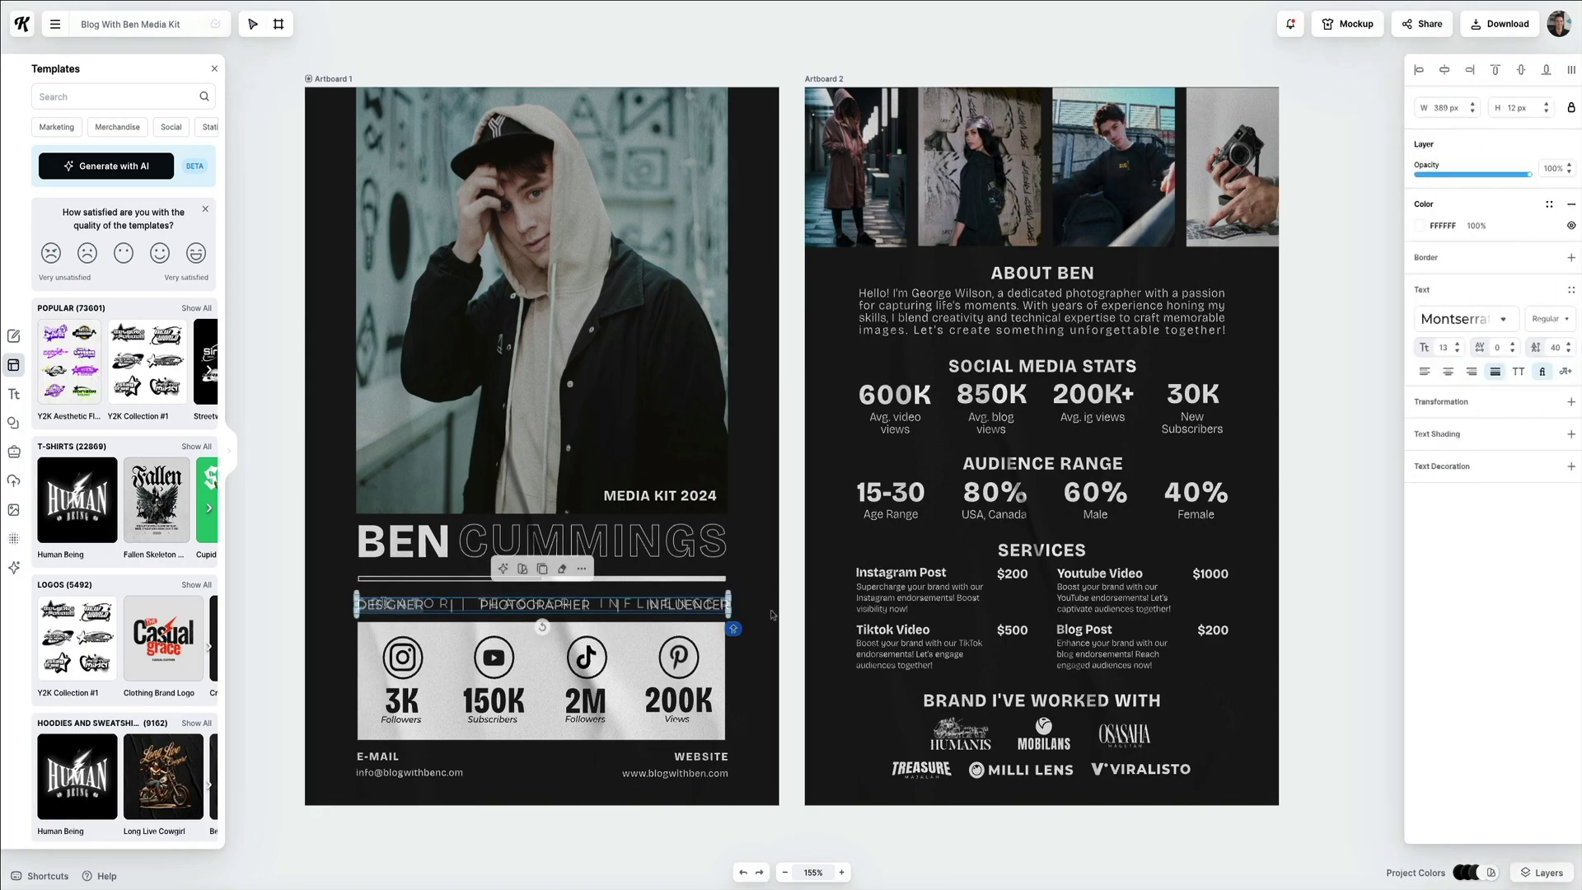
pyautogui.press('Escape')
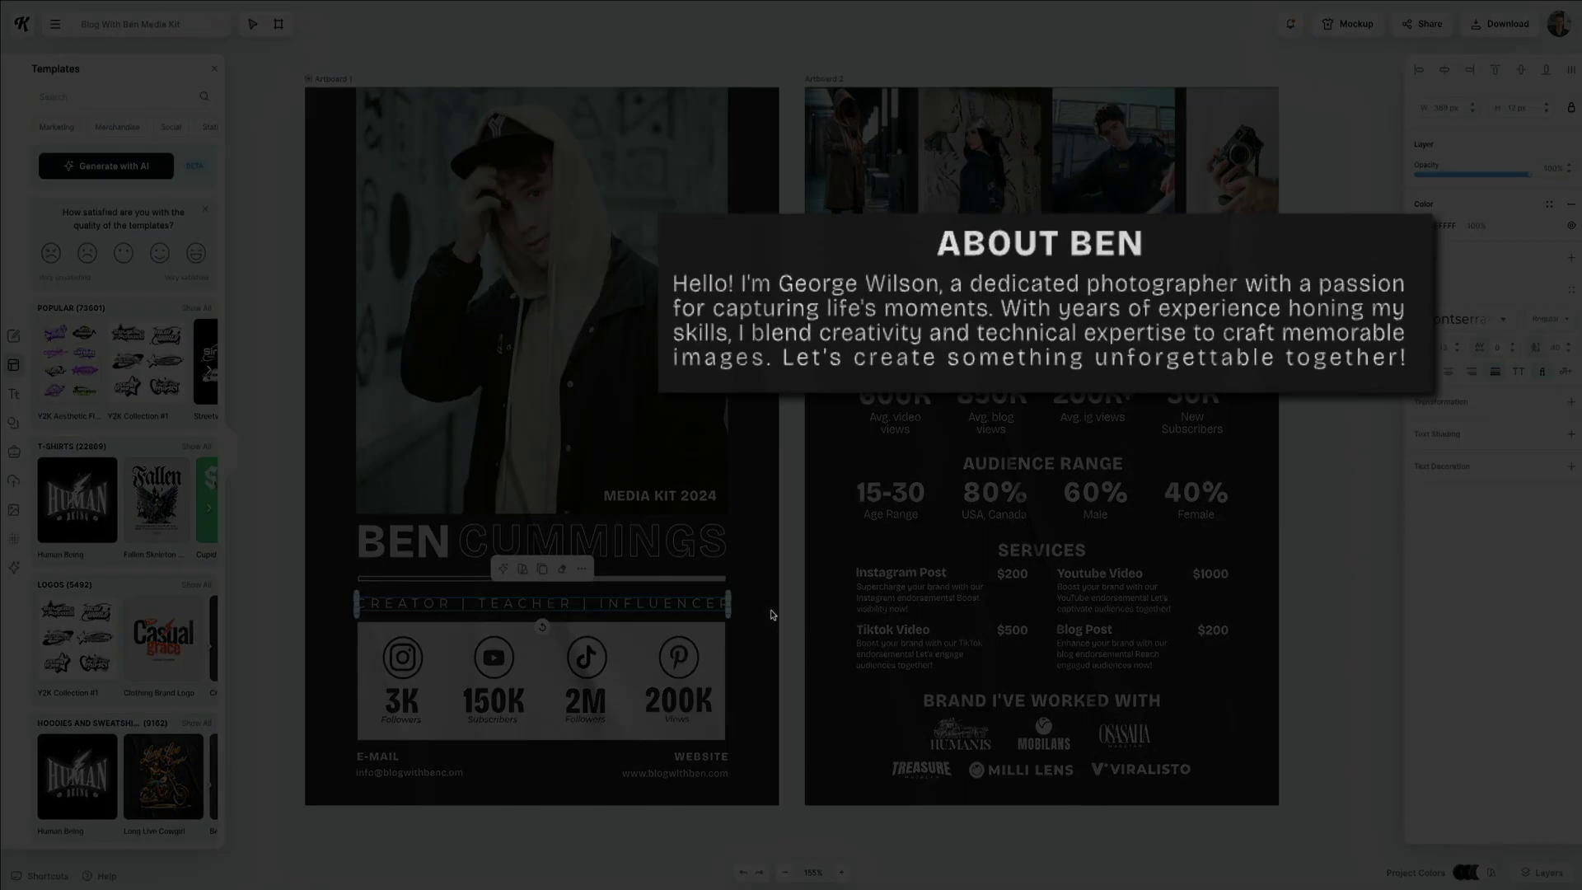
pyautogui.click(1152, 324)
# Paste the new Blog With Ben bio into the About paragraph, trying sizes 11 and 10 before keeping 12.
pyautogui.doubleClick(1152, 323)
pyautogui.write('Ben is the creator of Blog With Ben, a YouTube channel and blog dedicated to helping aspiring bloggers and digital creators build, grow, and monetize their WordPress blogs. His engaging content and practical advice have earned him a loyal following, making him a trusted resource in the blogging and digital marketing space.')
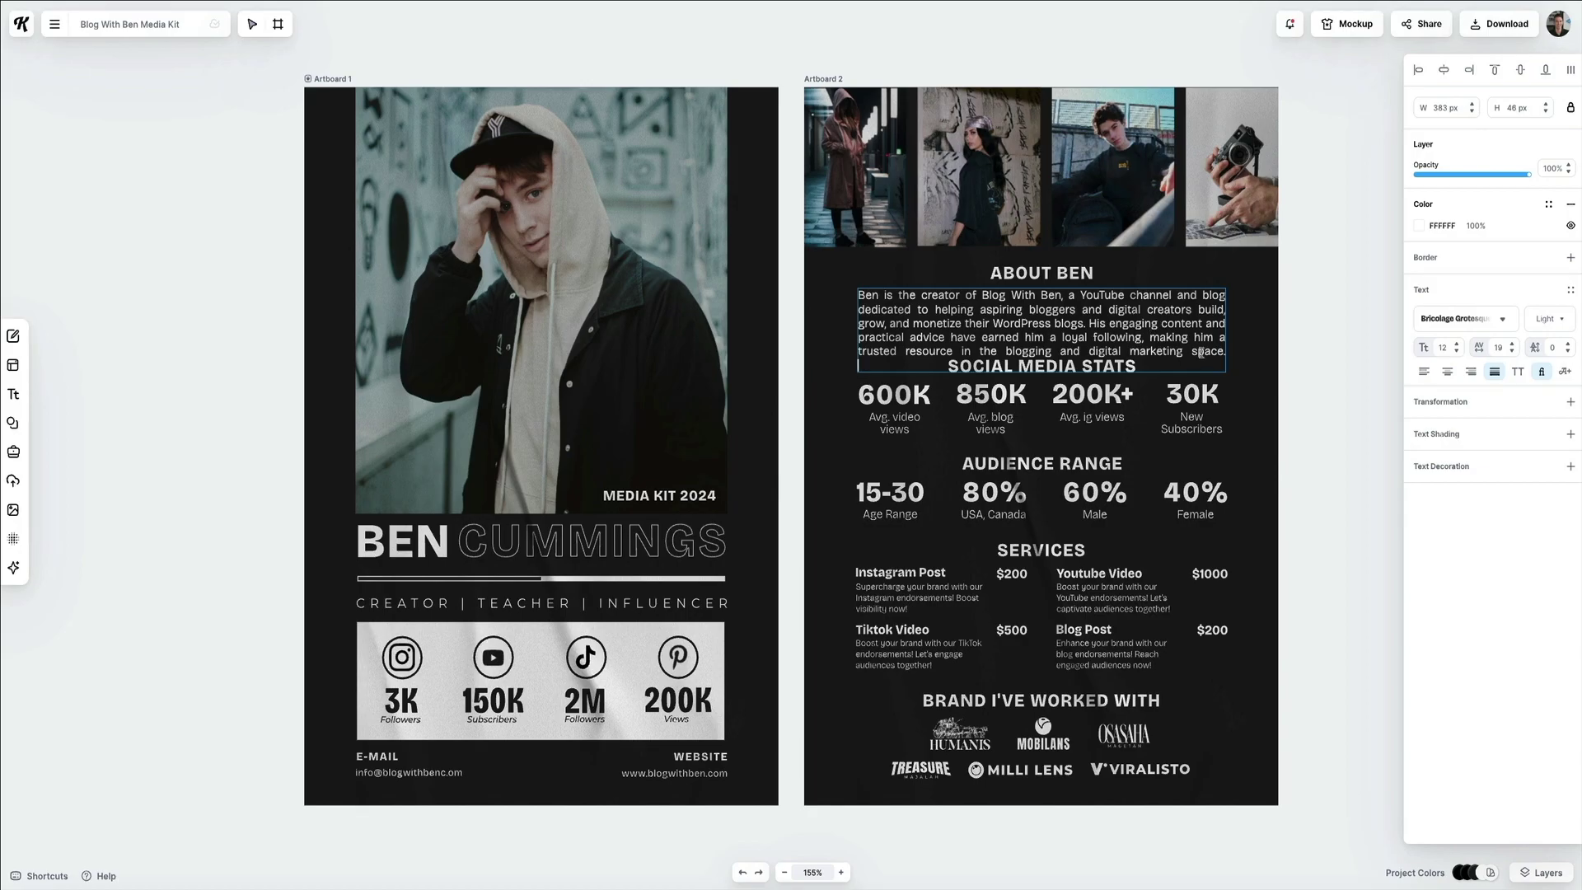
pyautogui.moveTo(1201, 355); pyautogui.dragTo(828, 283)
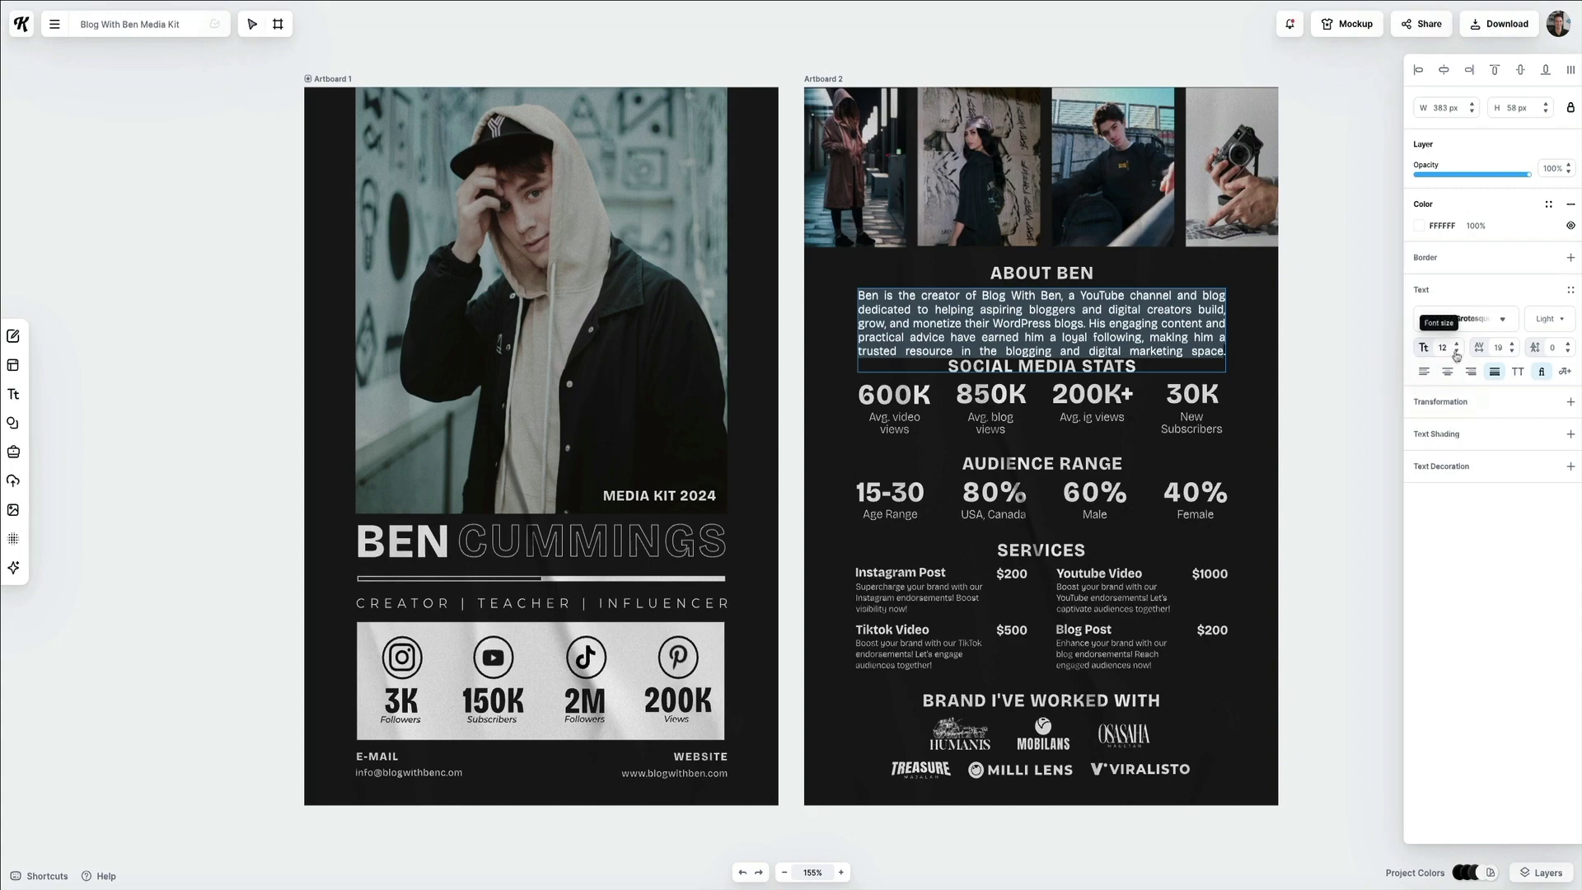
pyautogui.click(1456, 353)
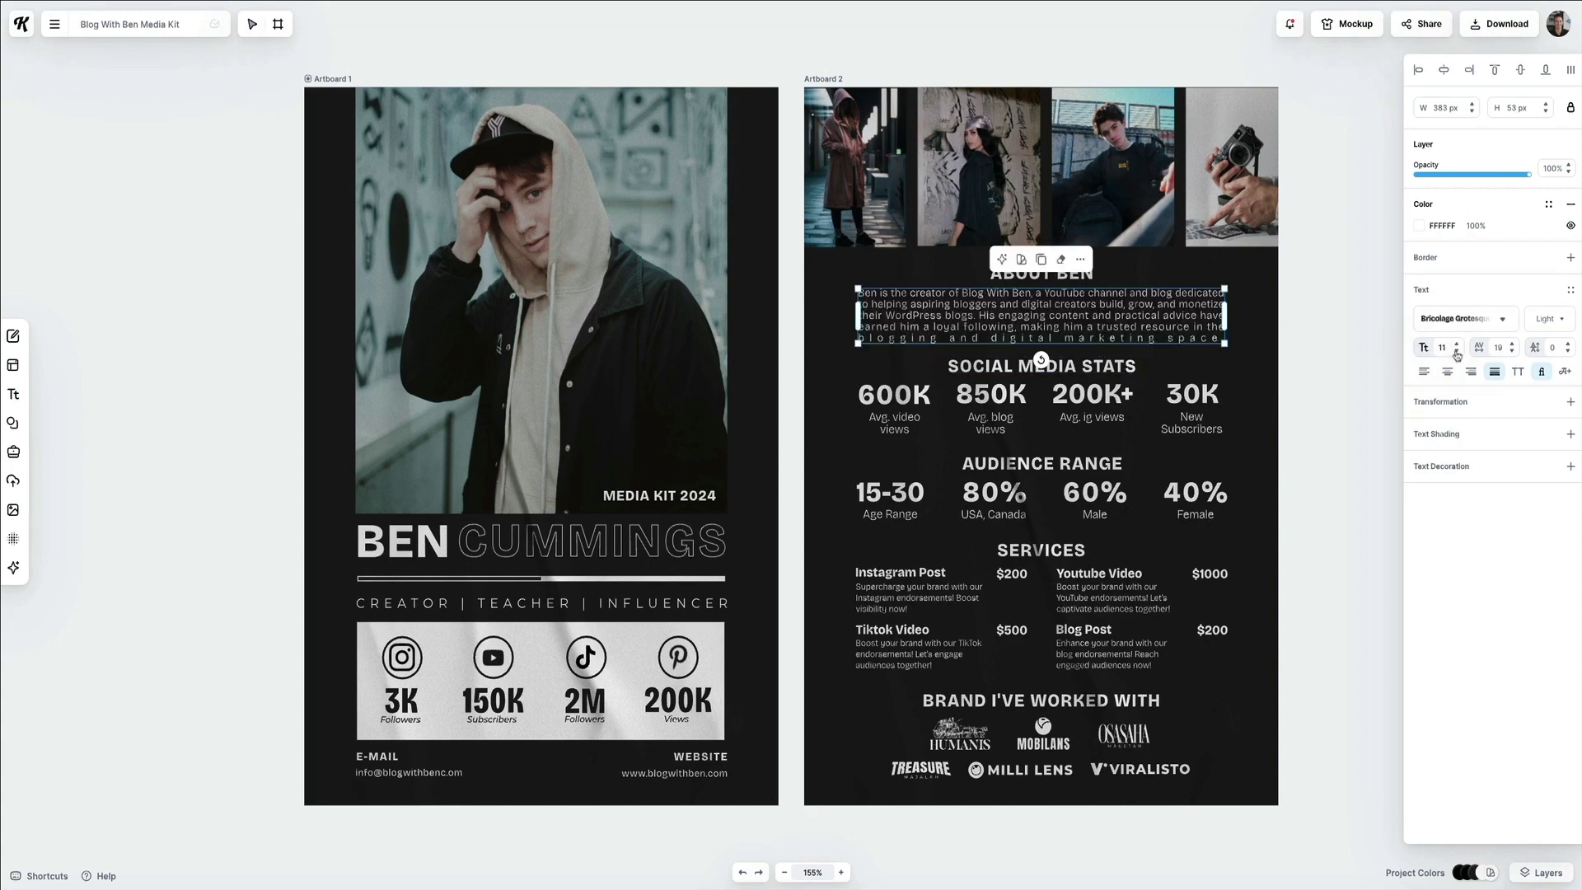
pyautogui.click(1456, 355)
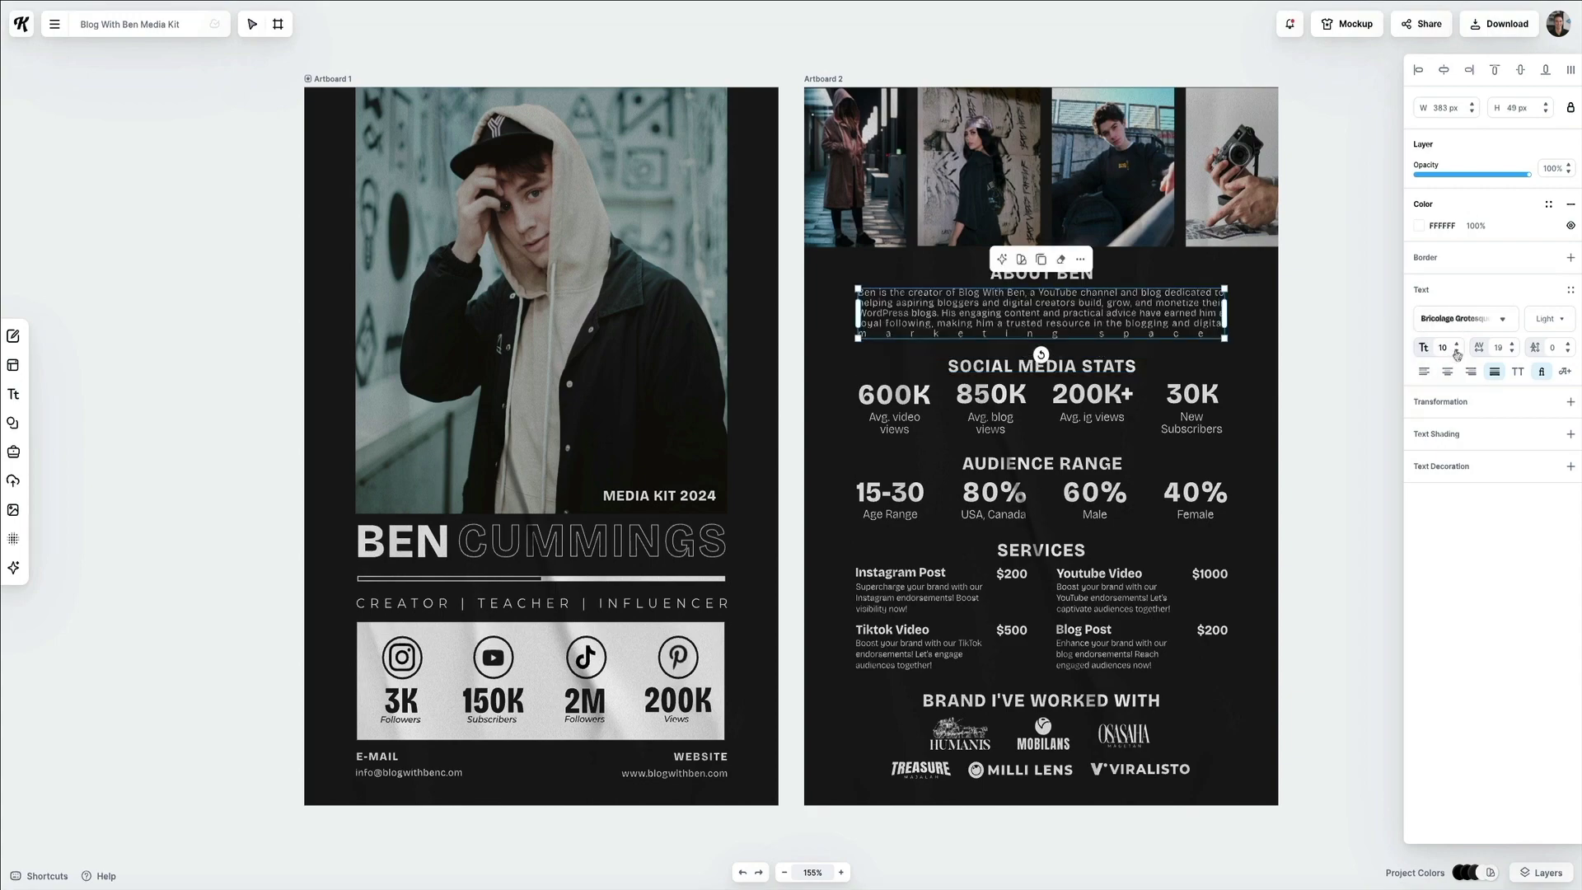
pyautogui.click(1457, 344)
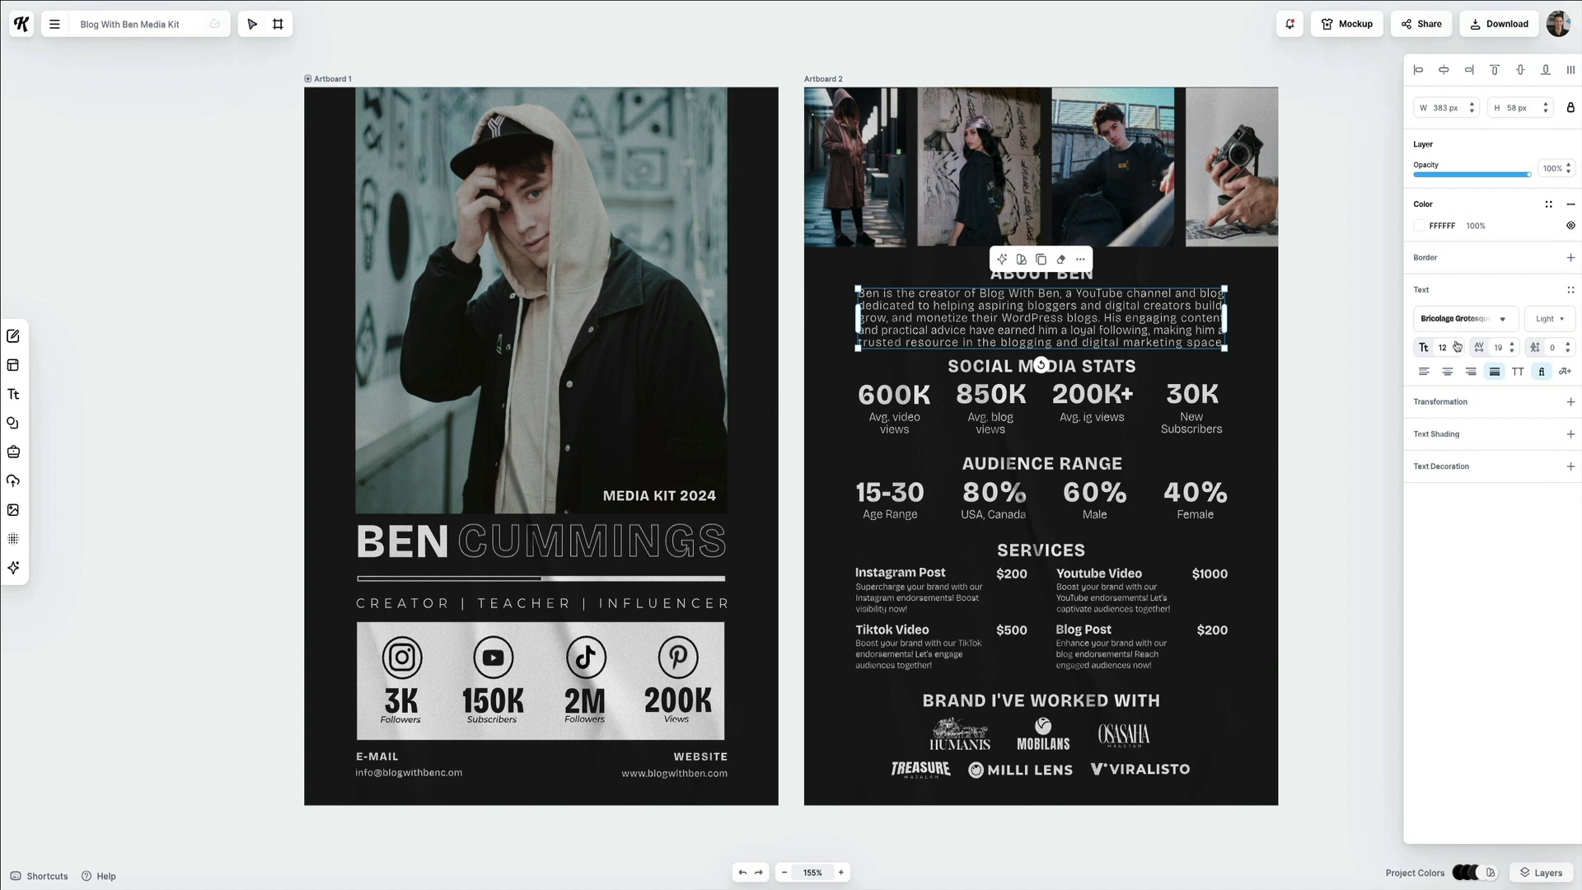
pyautogui.click(1323, 423)
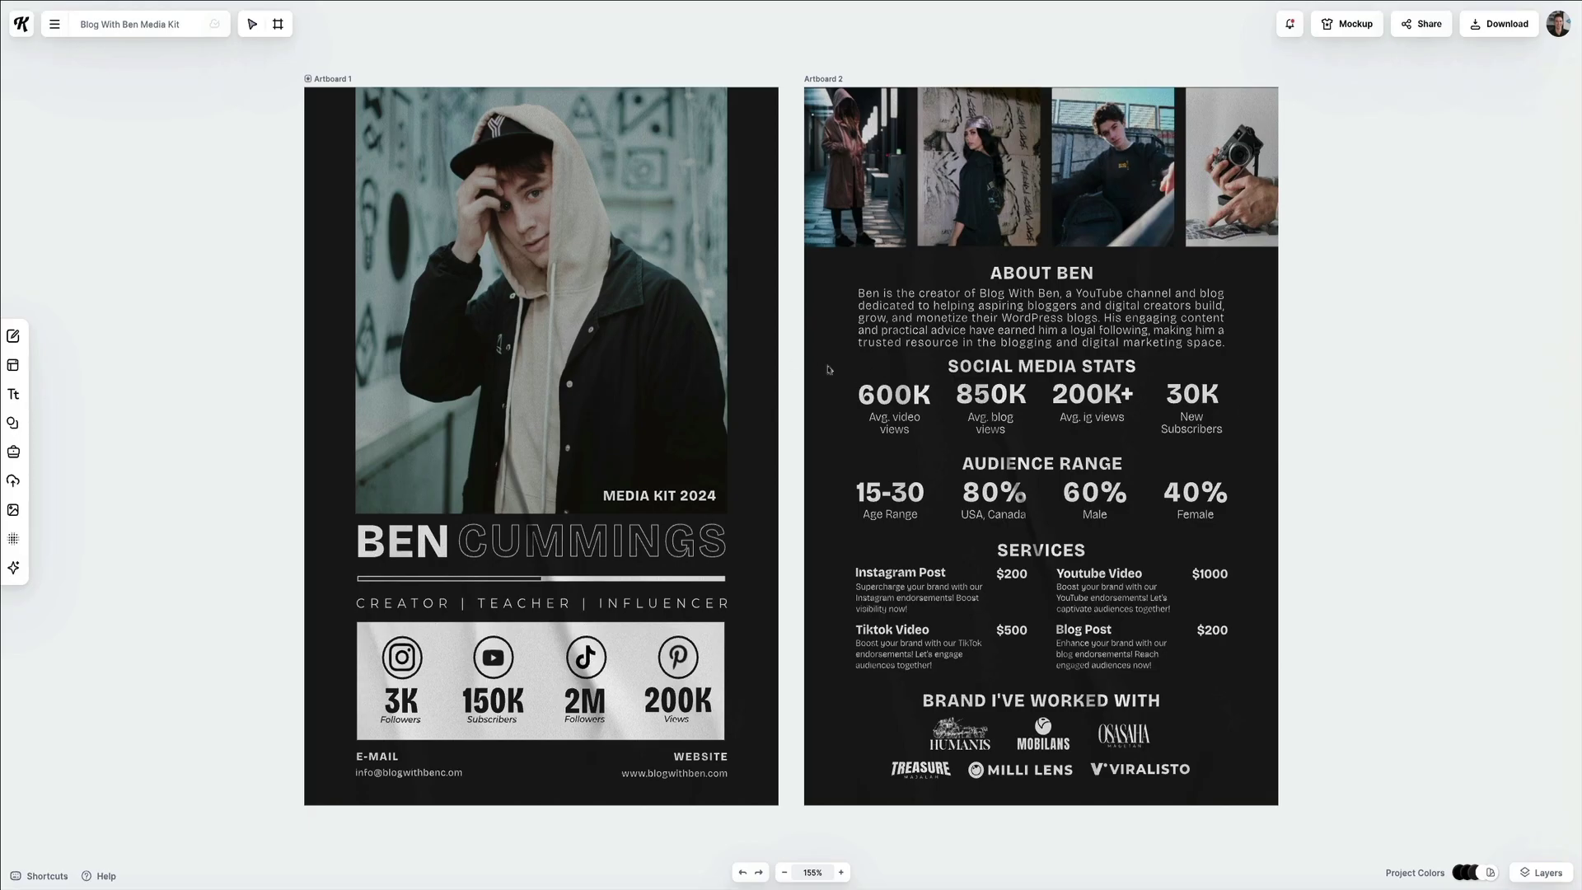
# Nudge the Social Media Stats and Audience Range groups down two steps below the bio.
pyautogui.moveTo(842, 360); pyautogui.dragTo(1235, 482)
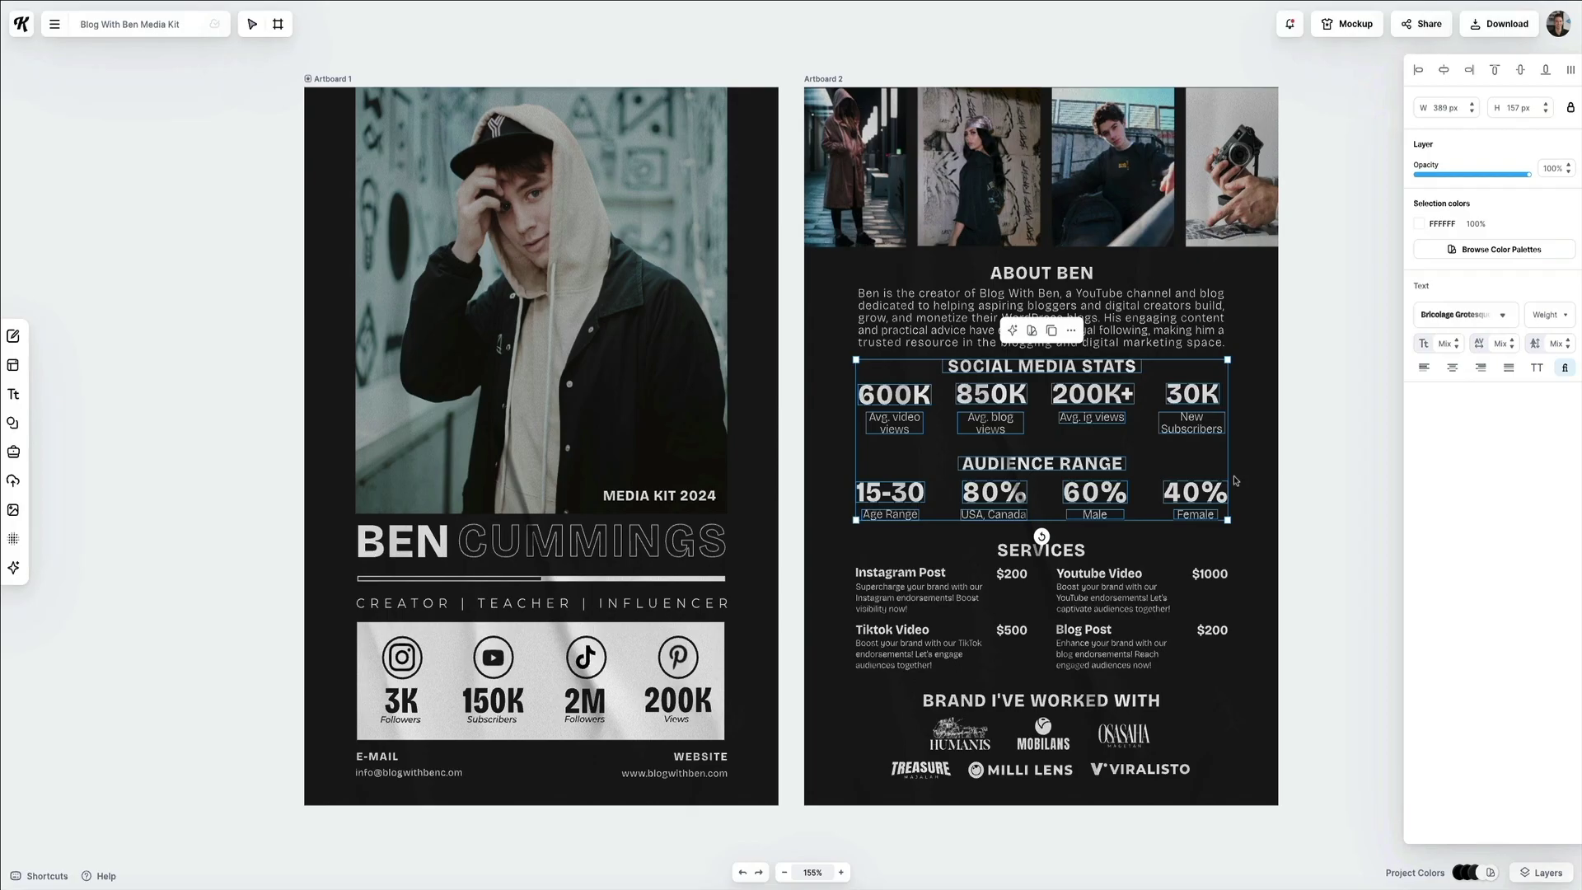
pyautogui.press('Down')
pyautogui.press('Down')
pyautogui.press('Down')
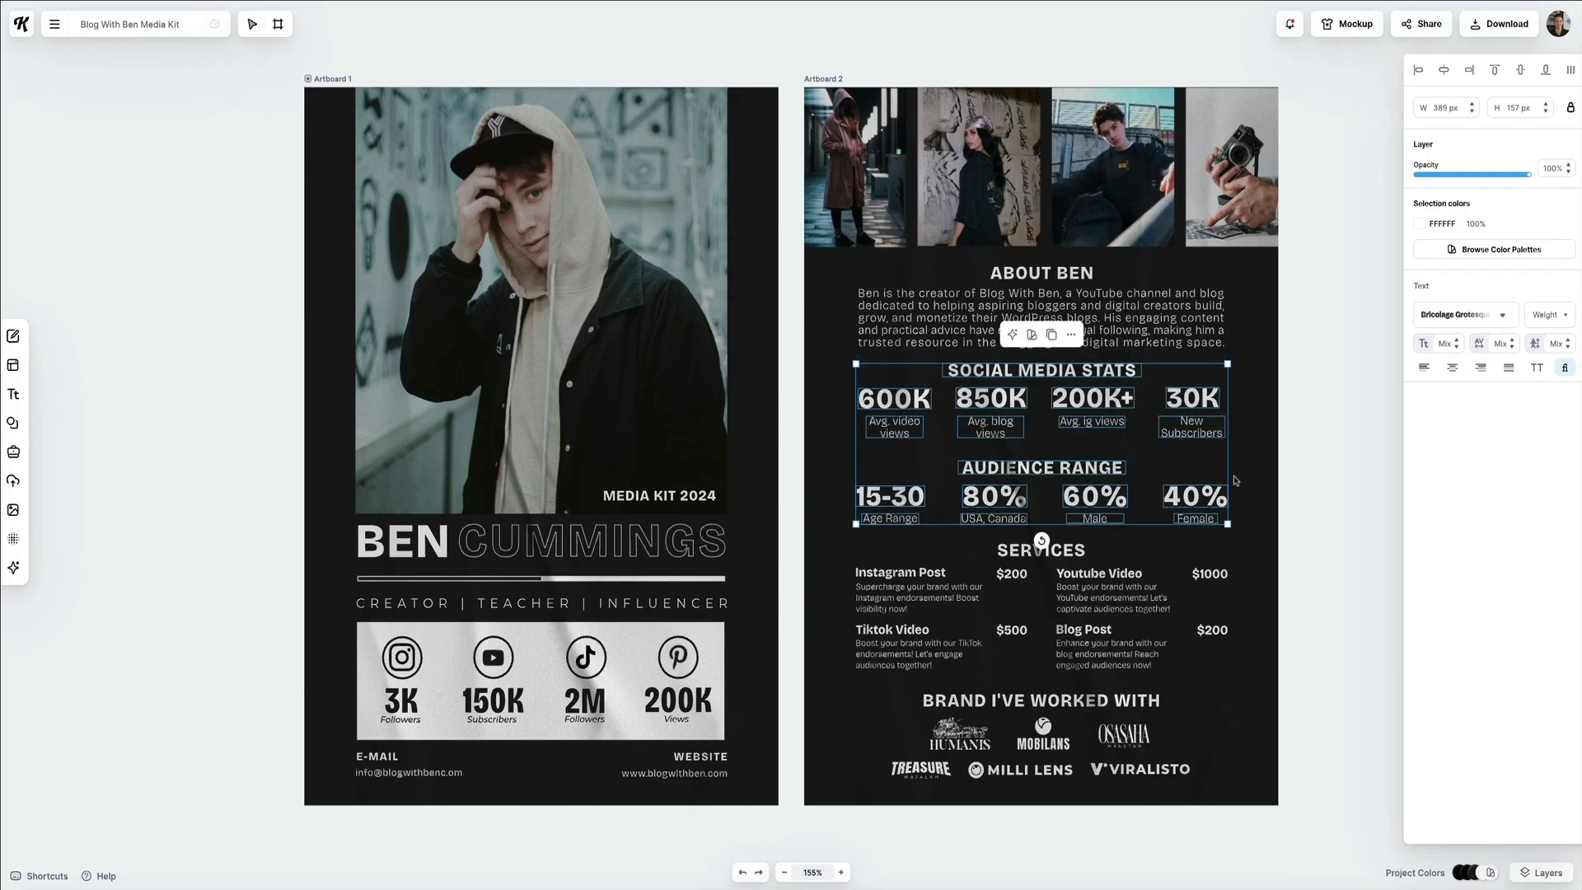
pyautogui.press('Down')
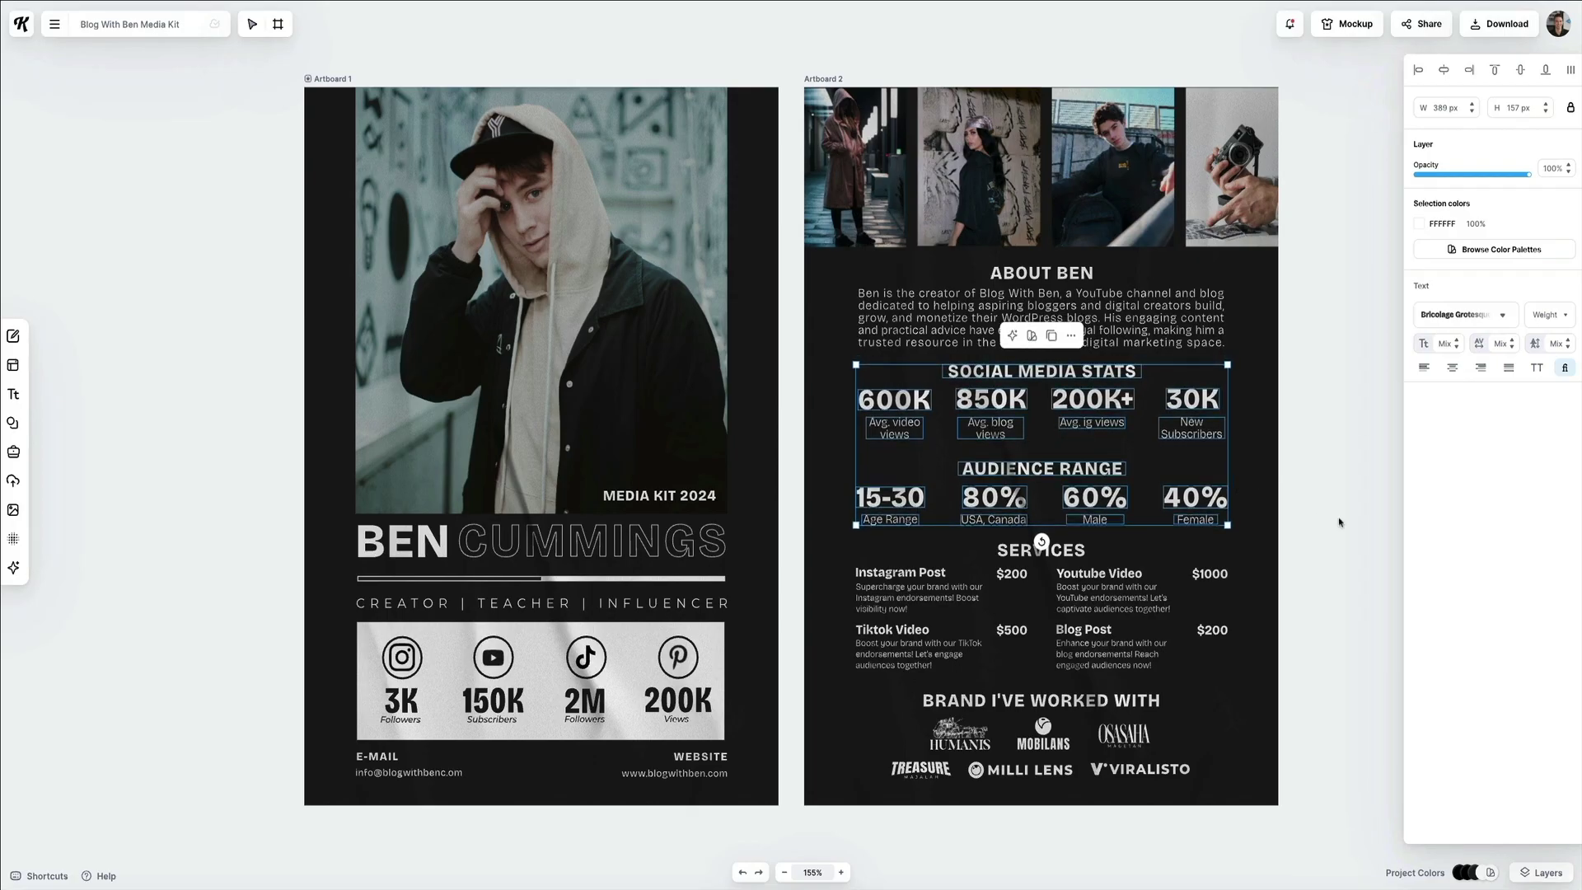
pyautogui.click(1339, 522)
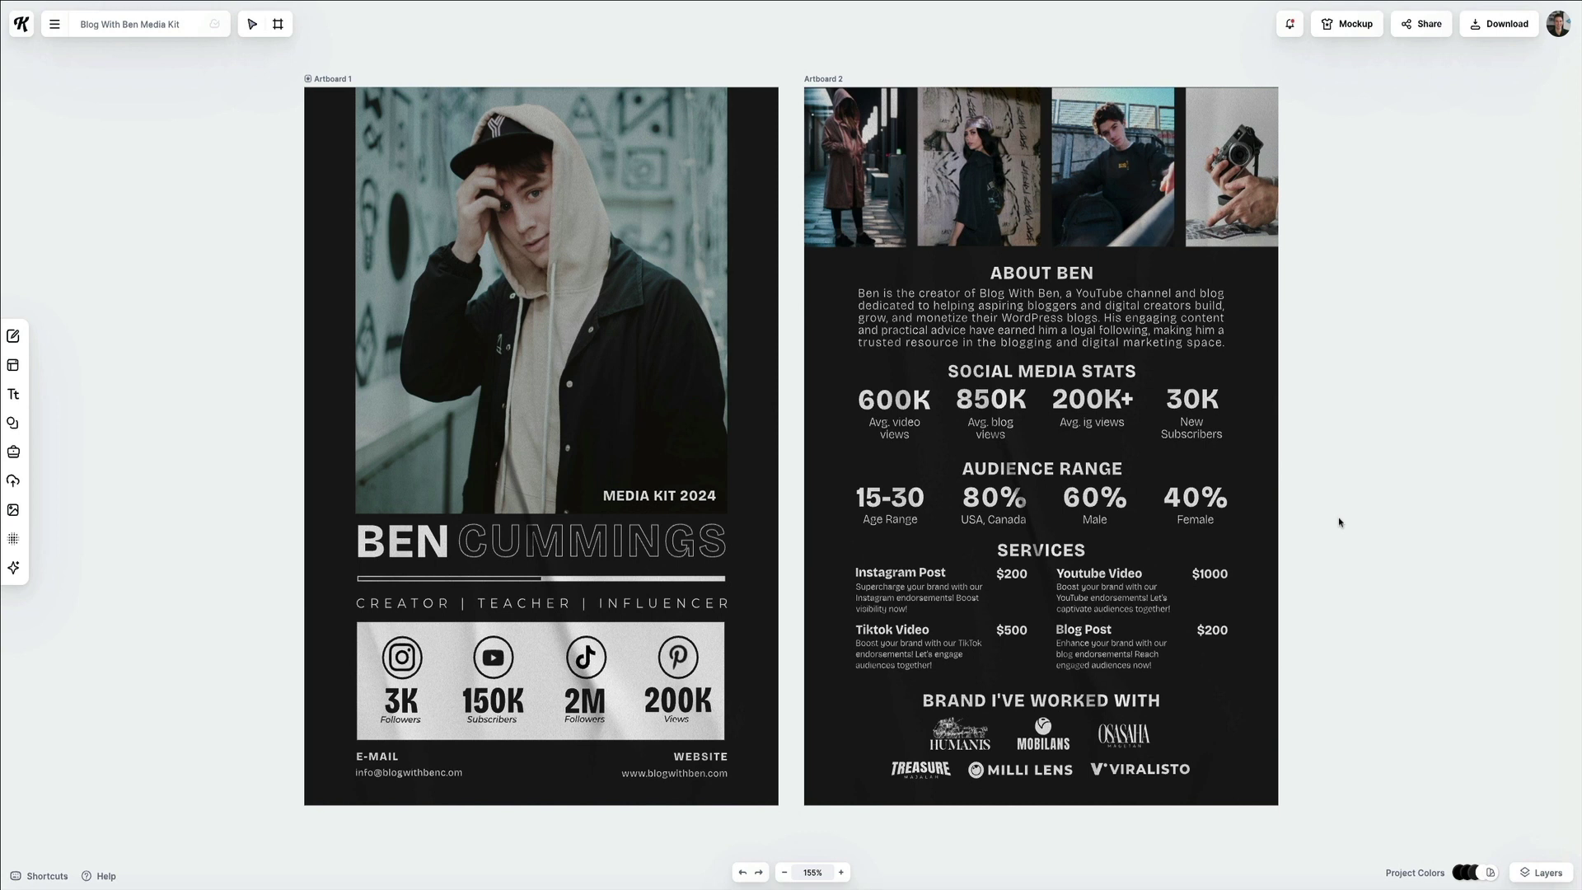
# Delete the hooded-model cover photo from the top of Artboard 1.
pyautogui.doubleClick(547, 268)
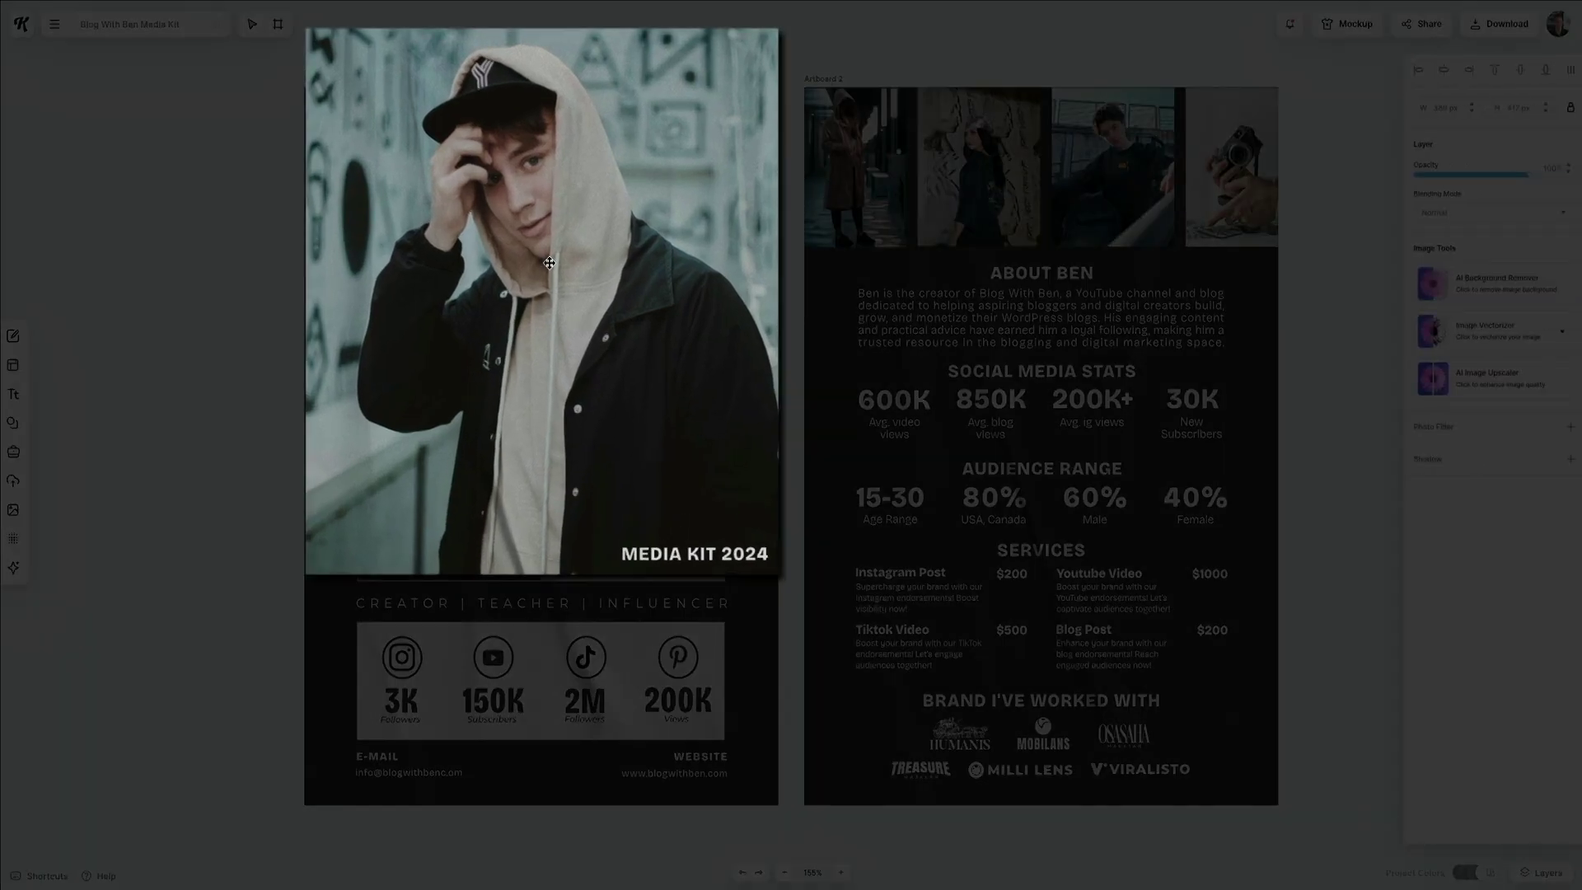
pyautogui.press('Escape')
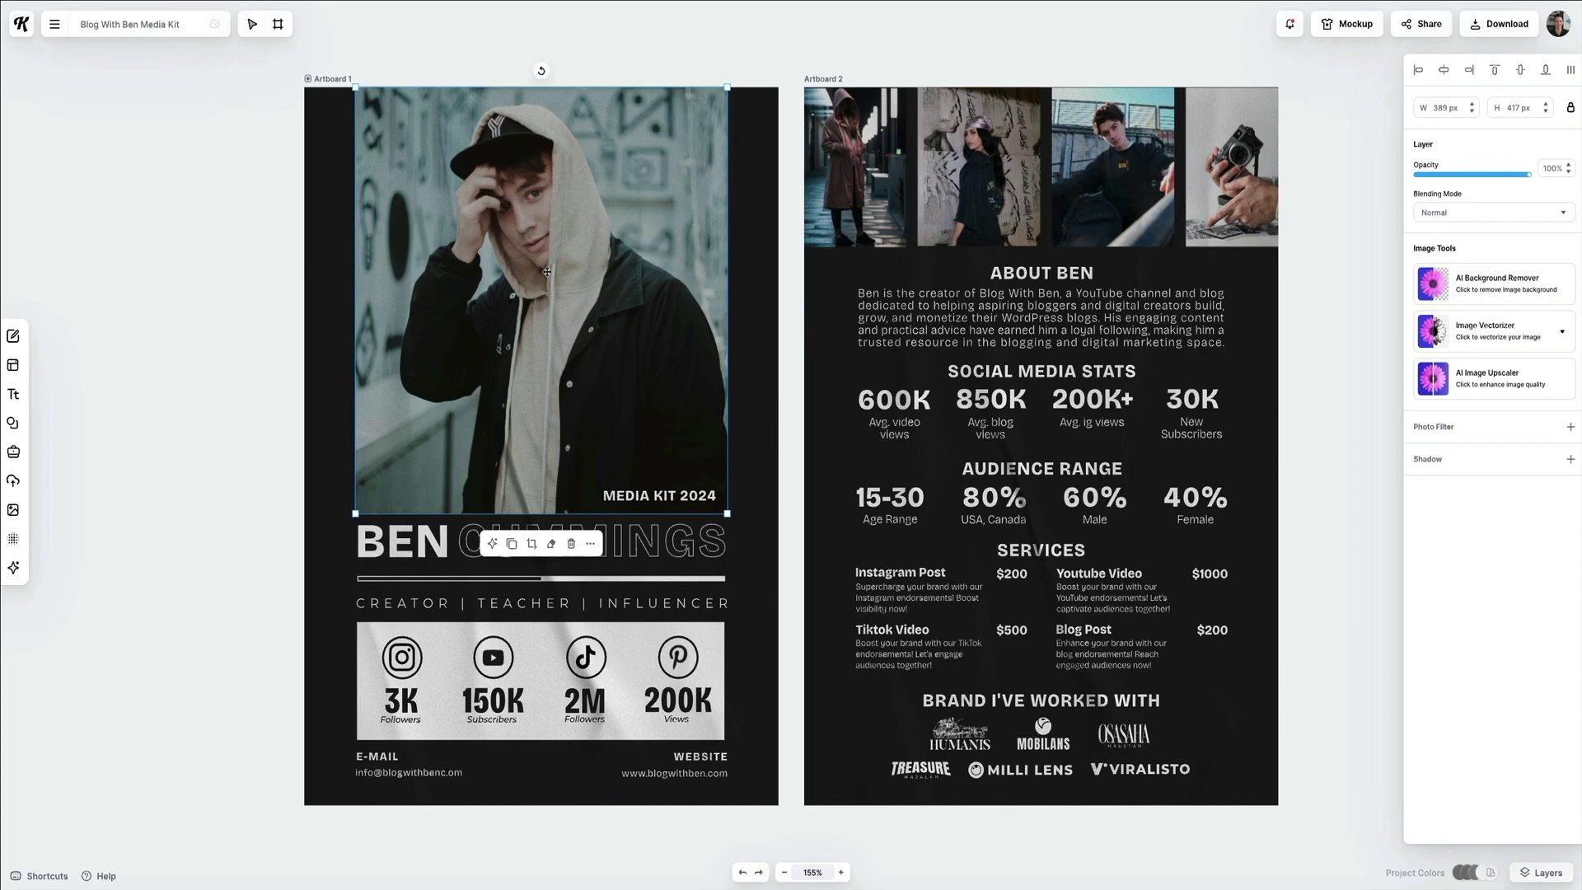
pyautogui.press('Delete')
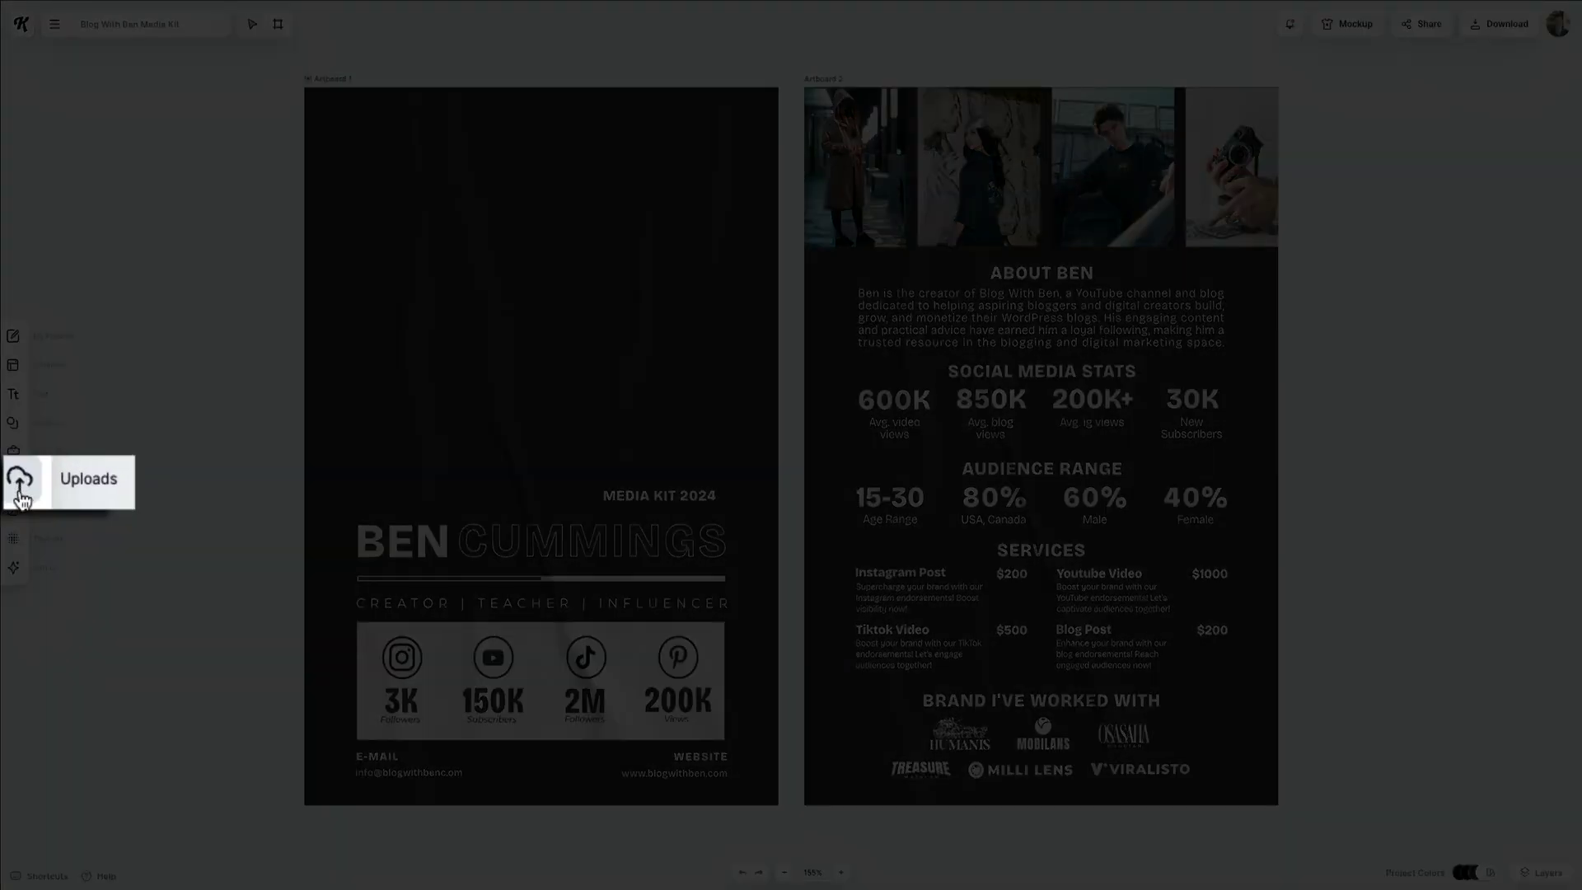
# Upload the headshot image, found by searching 'sage wave media', into the Uploads panel.
pyautogui.click(13, 486)
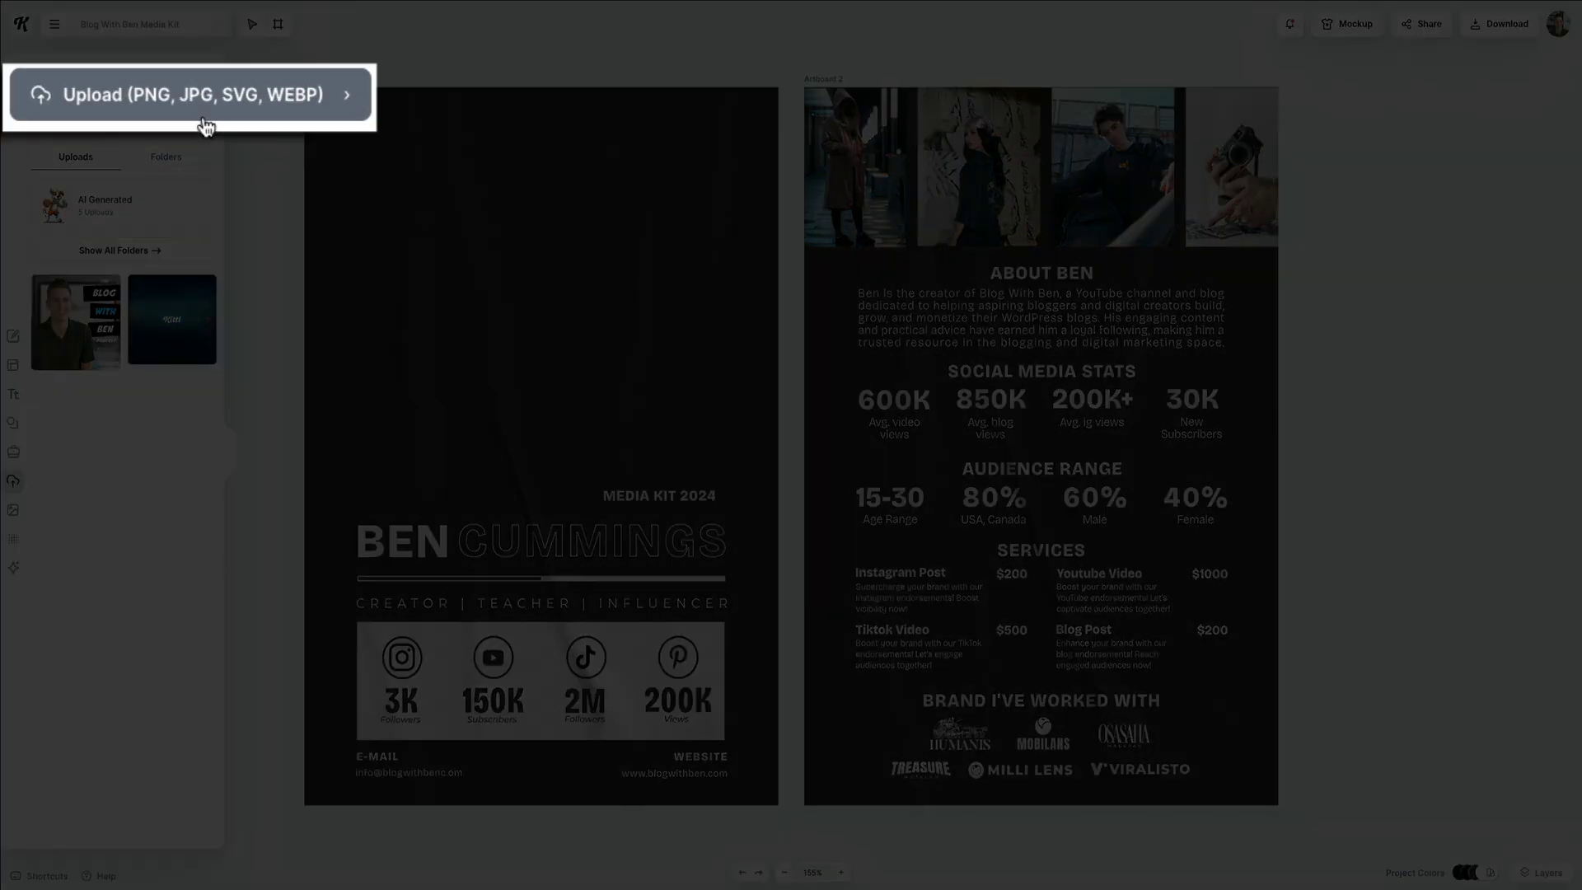
pyautogui.click(126, 111)
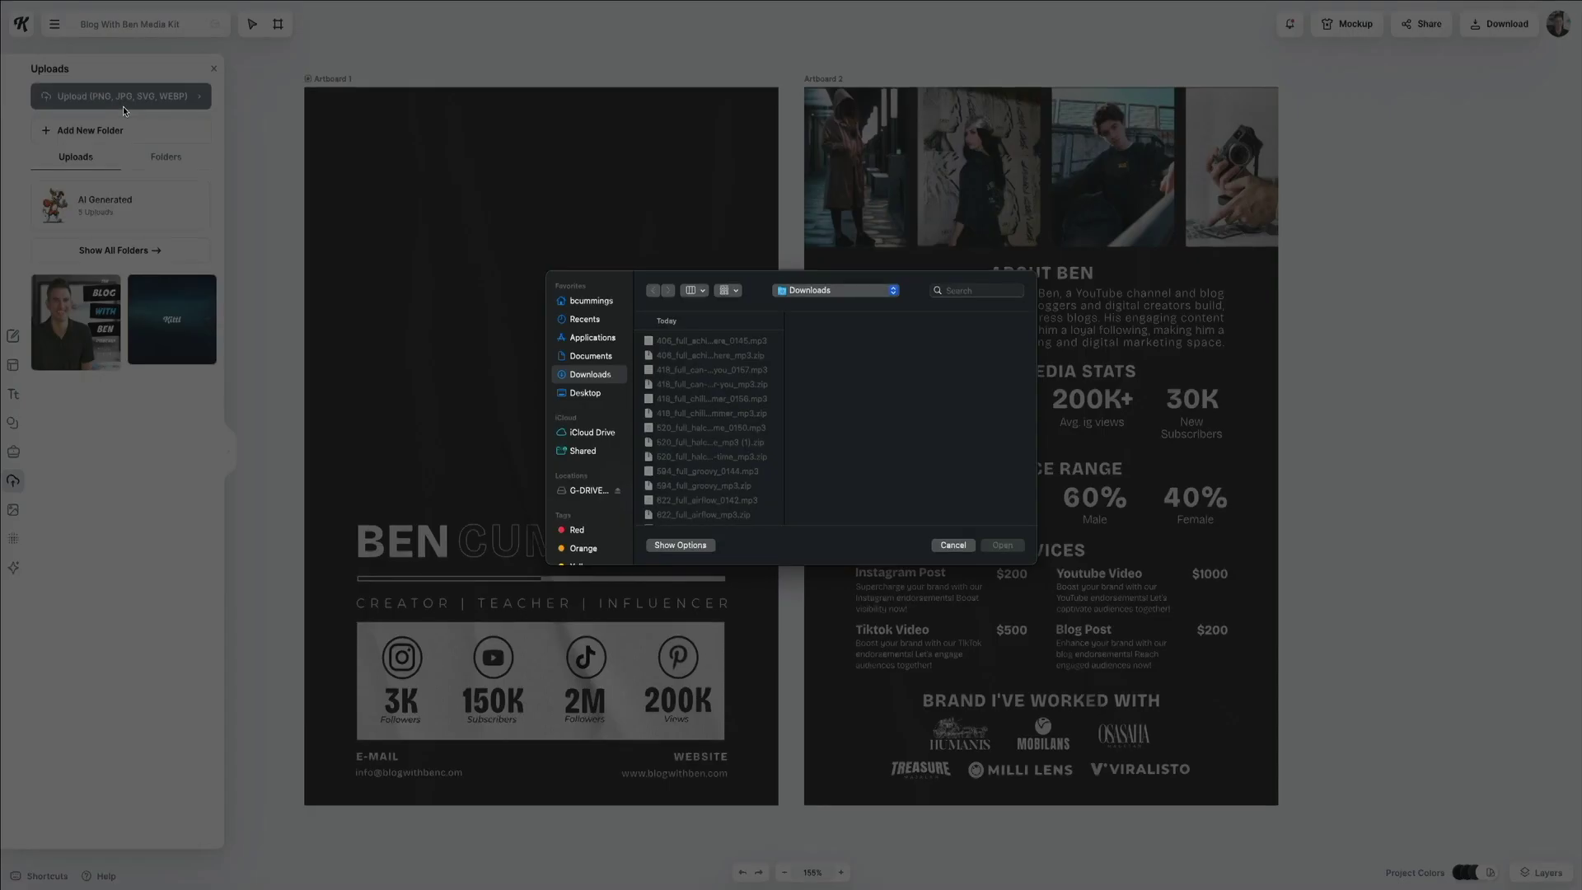
pyautogui.click(979, 290)
pyautogui.write('sage wave media')
pyautogui.click(725, 362)
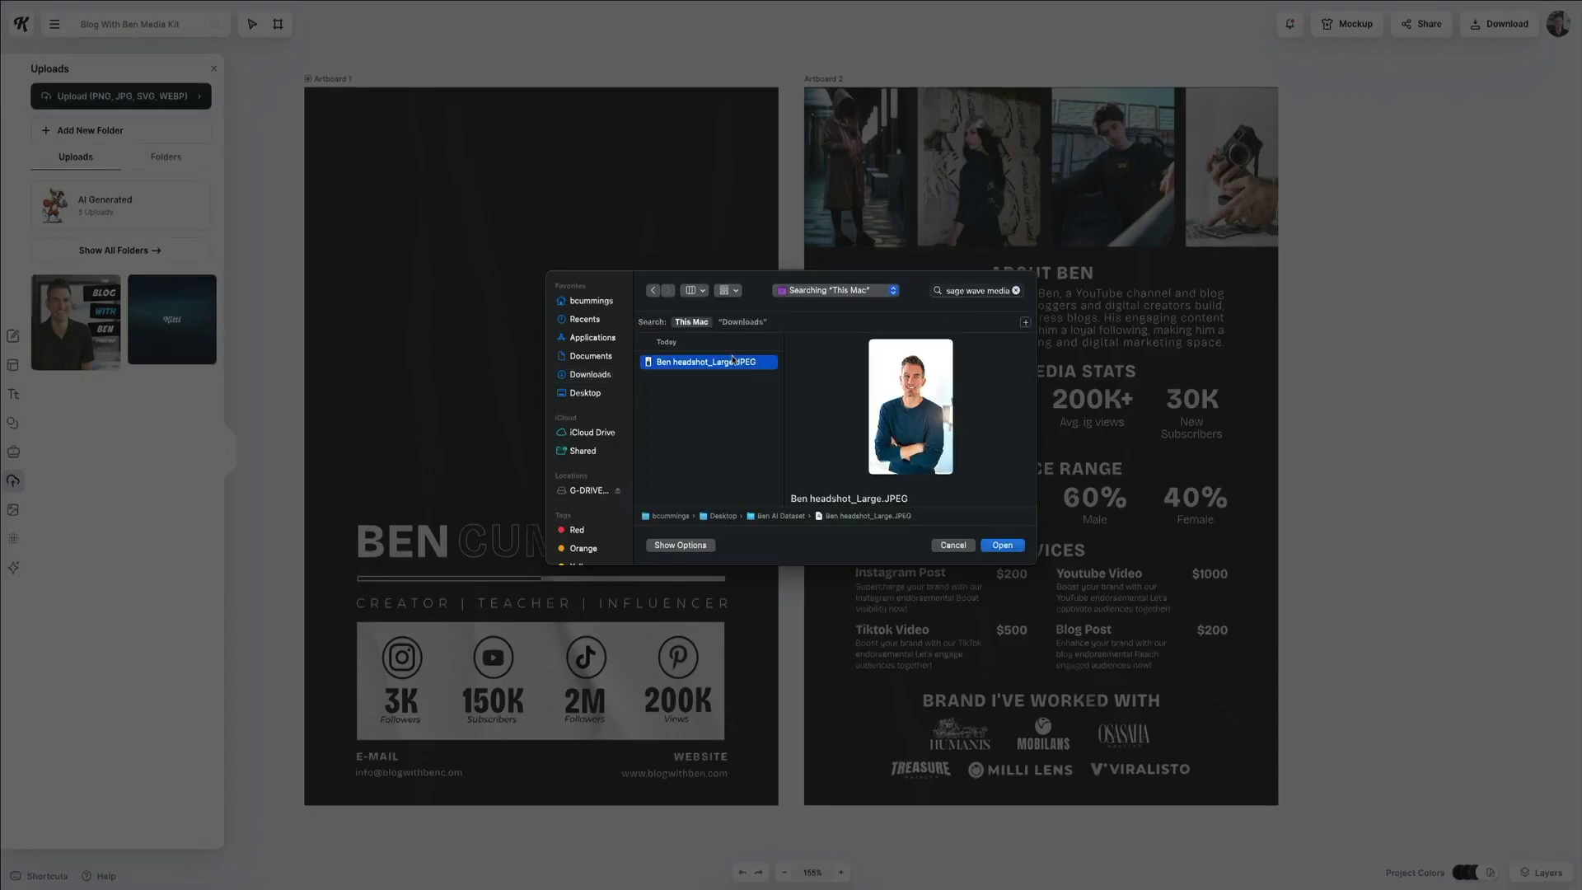
pyautogui.click(1002, 546)
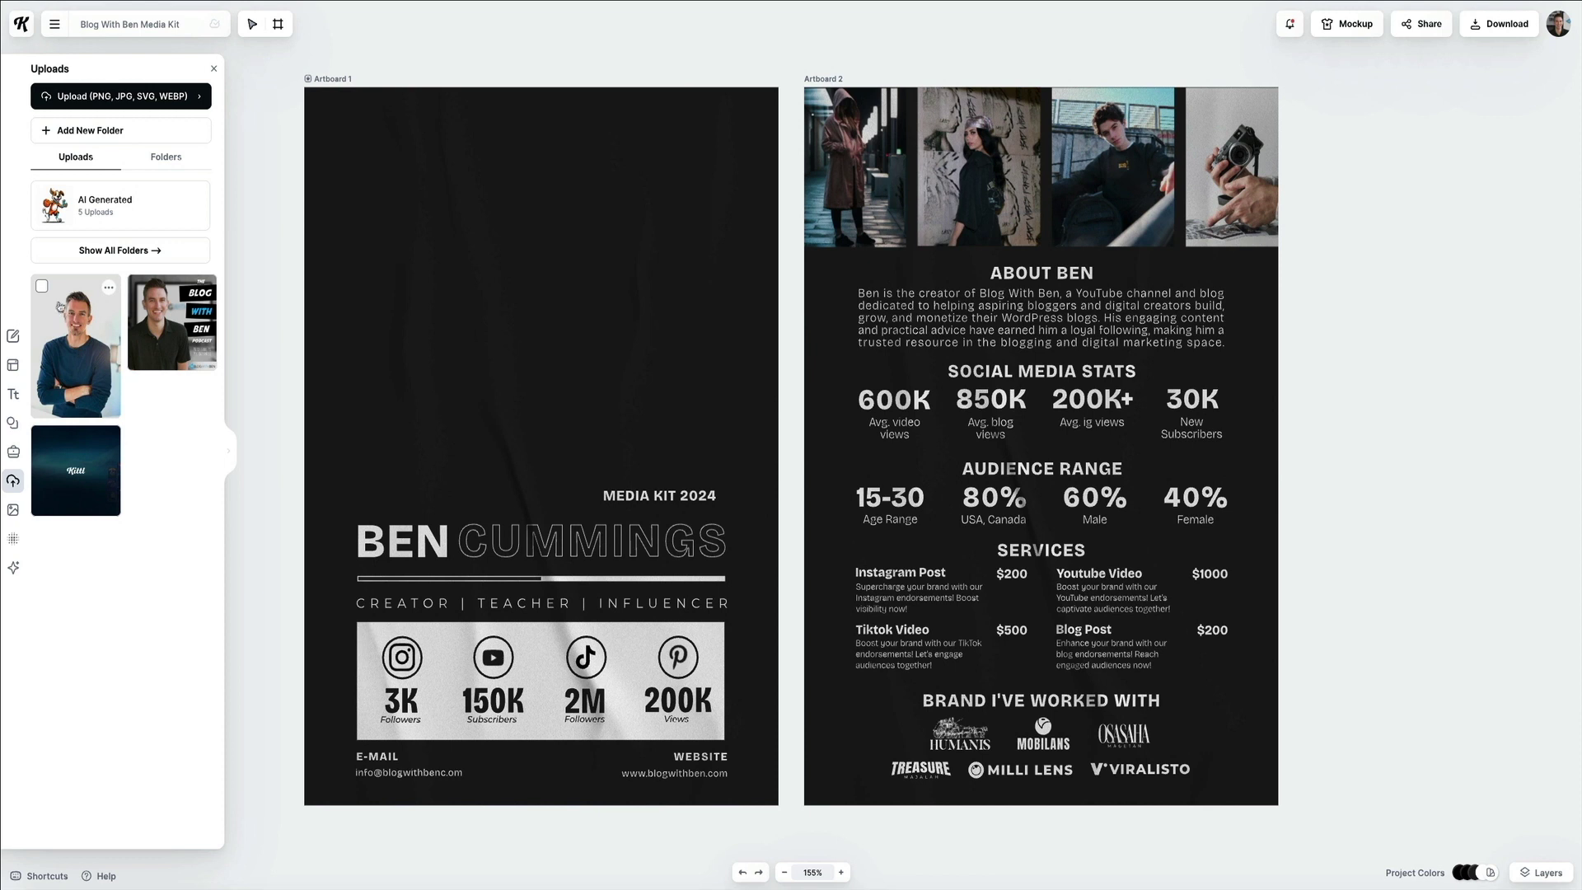
# Place the uploaded headshot on Artboard 1 and scale it to about 383 × 575 px across the top.
pyautogui.click(51, 306)
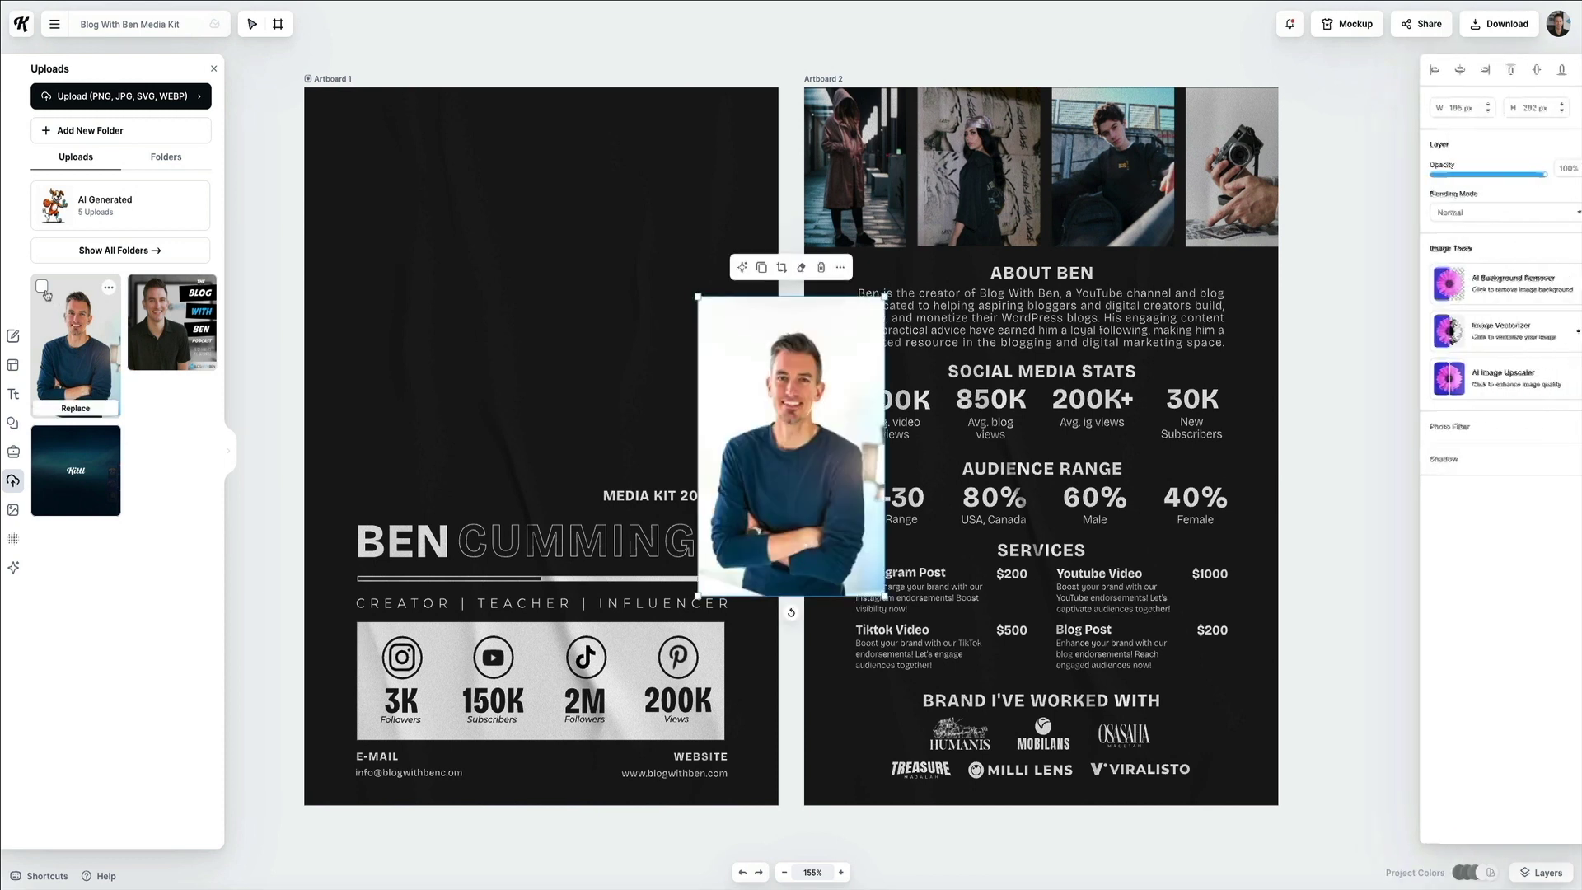
pyautogui.moveTo(783, 481); pyautogui.dragTo(528, 302)
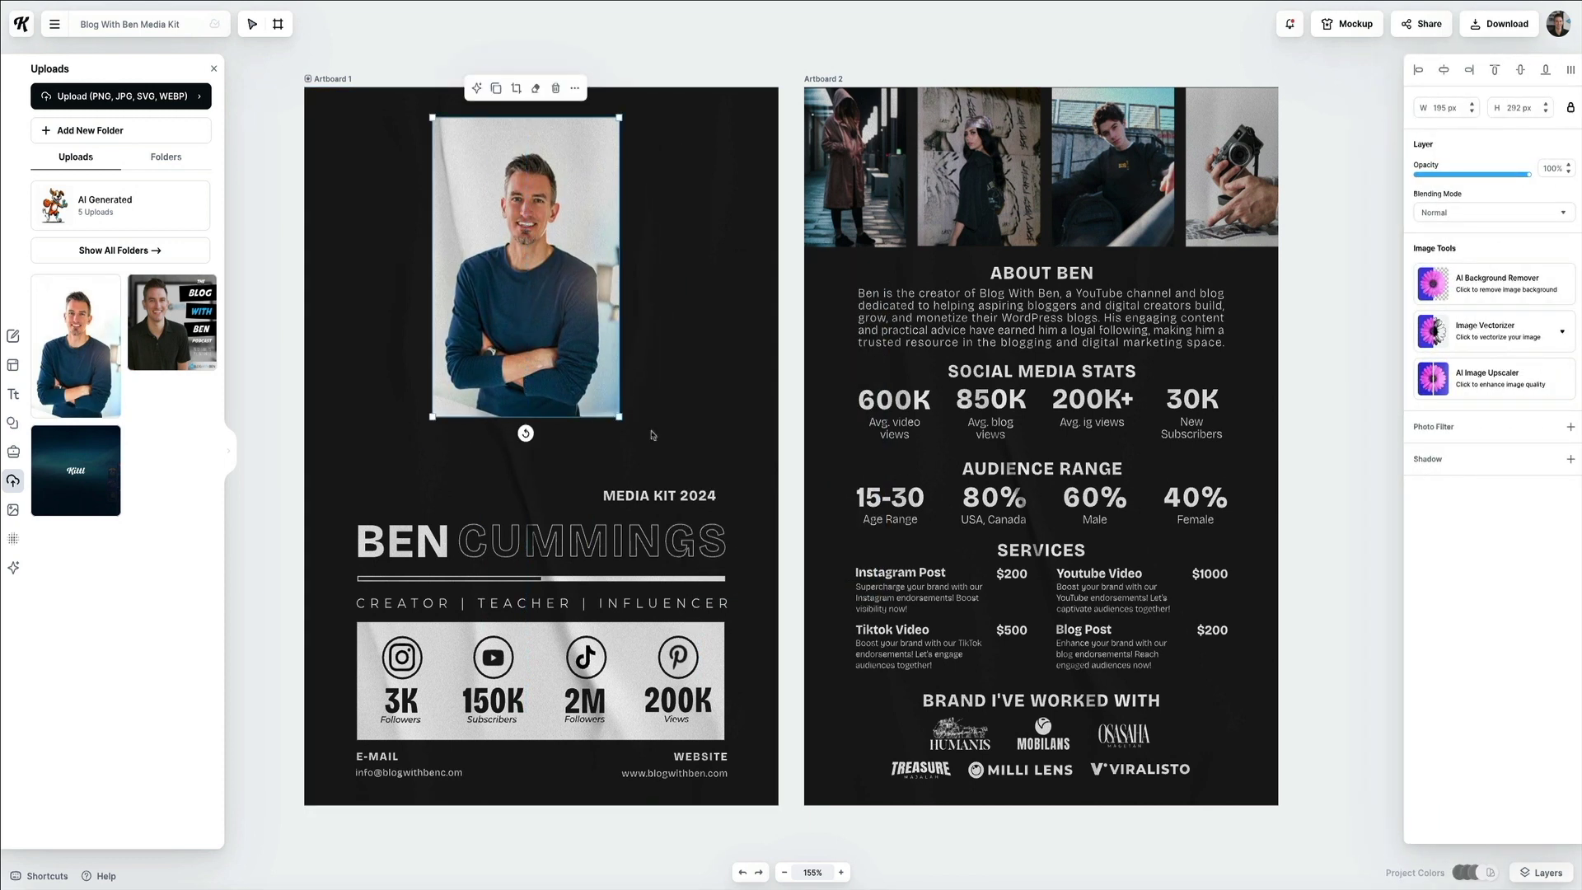
pyautogui.moveTo(620, 417); pyautogui.dragTo(715, 570)
pyautogui.moveTo(645, 507); pyautogui.dragTo(615, 478)
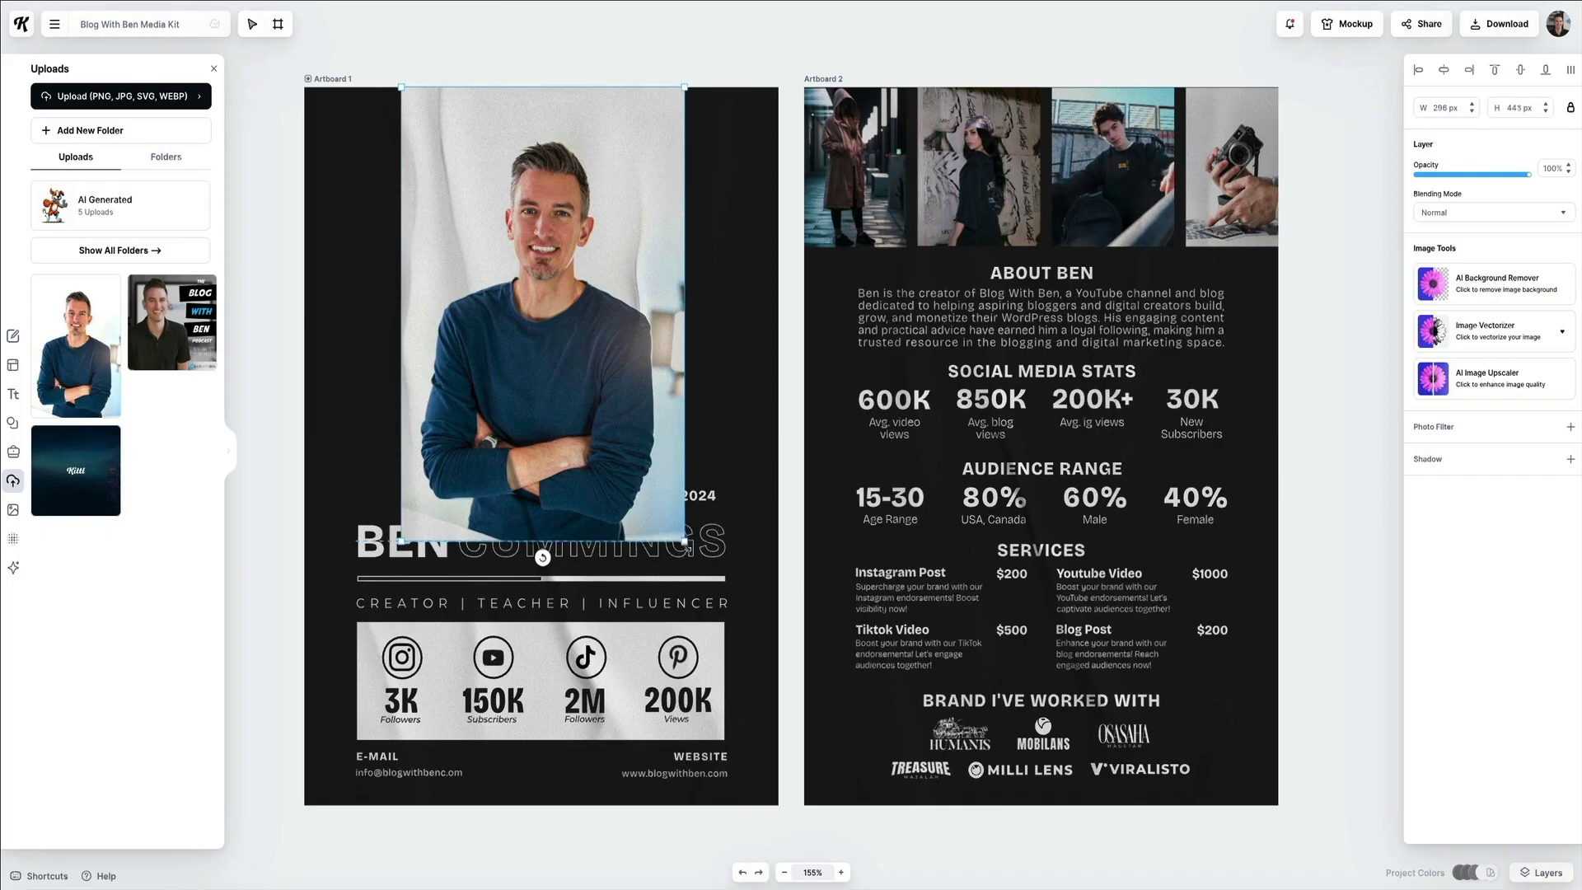
pyautogui.moveTo(686, 543); pyautogui.dragTo(722, 708)
pyautogui.moveTo(344, 709); pyautogui.dragTo(370, 687)
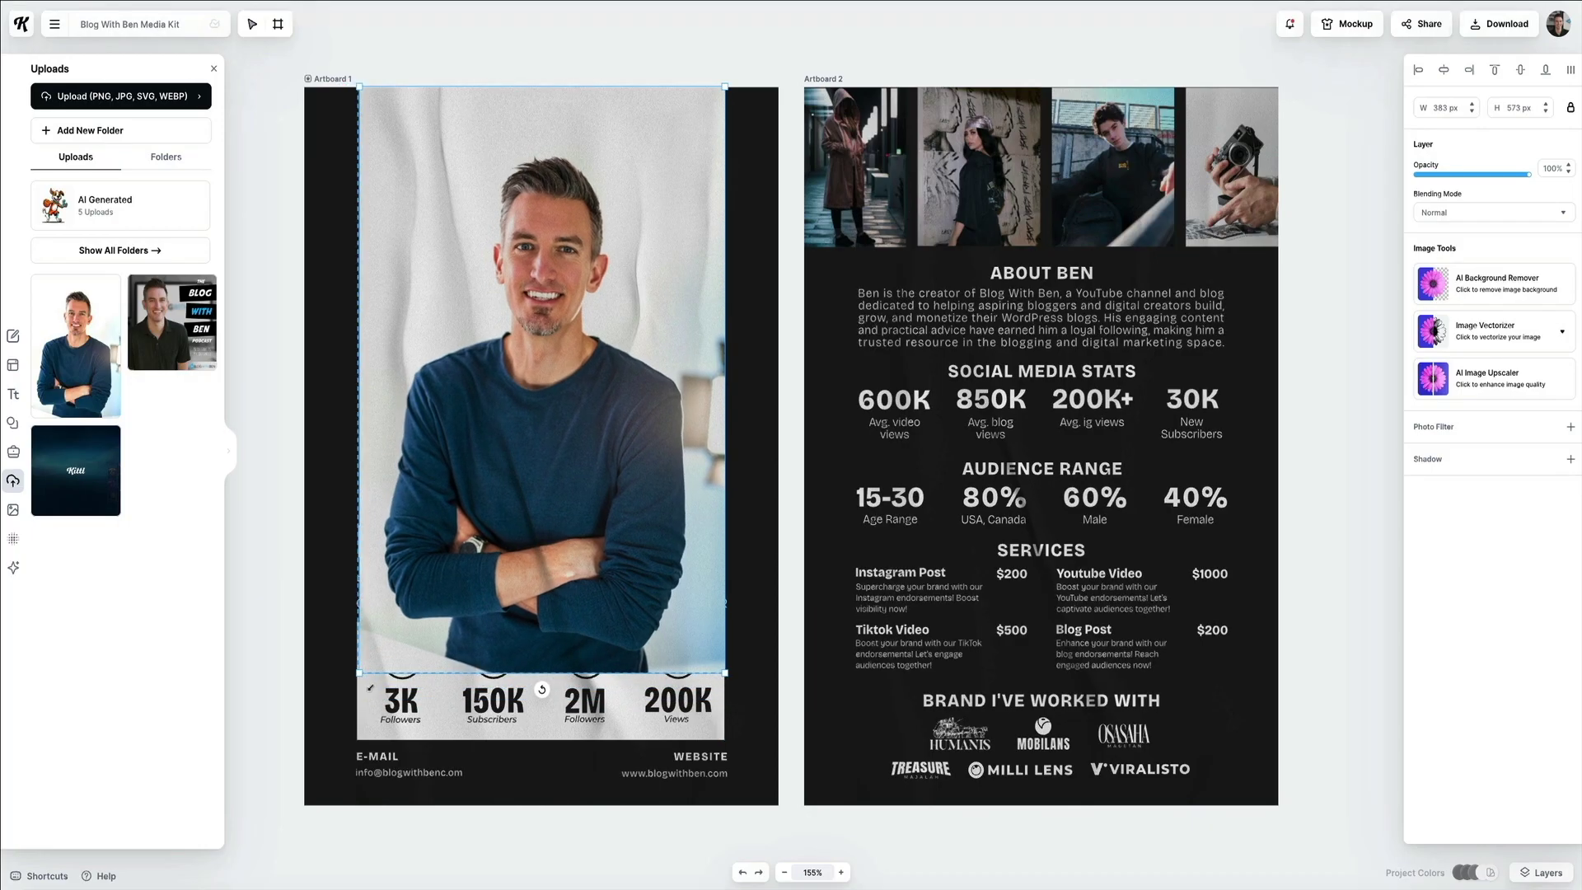
# Crop the headshot's bottom up above the name and move the photo up into place.
pyautogui.doubleClick(656, 384)
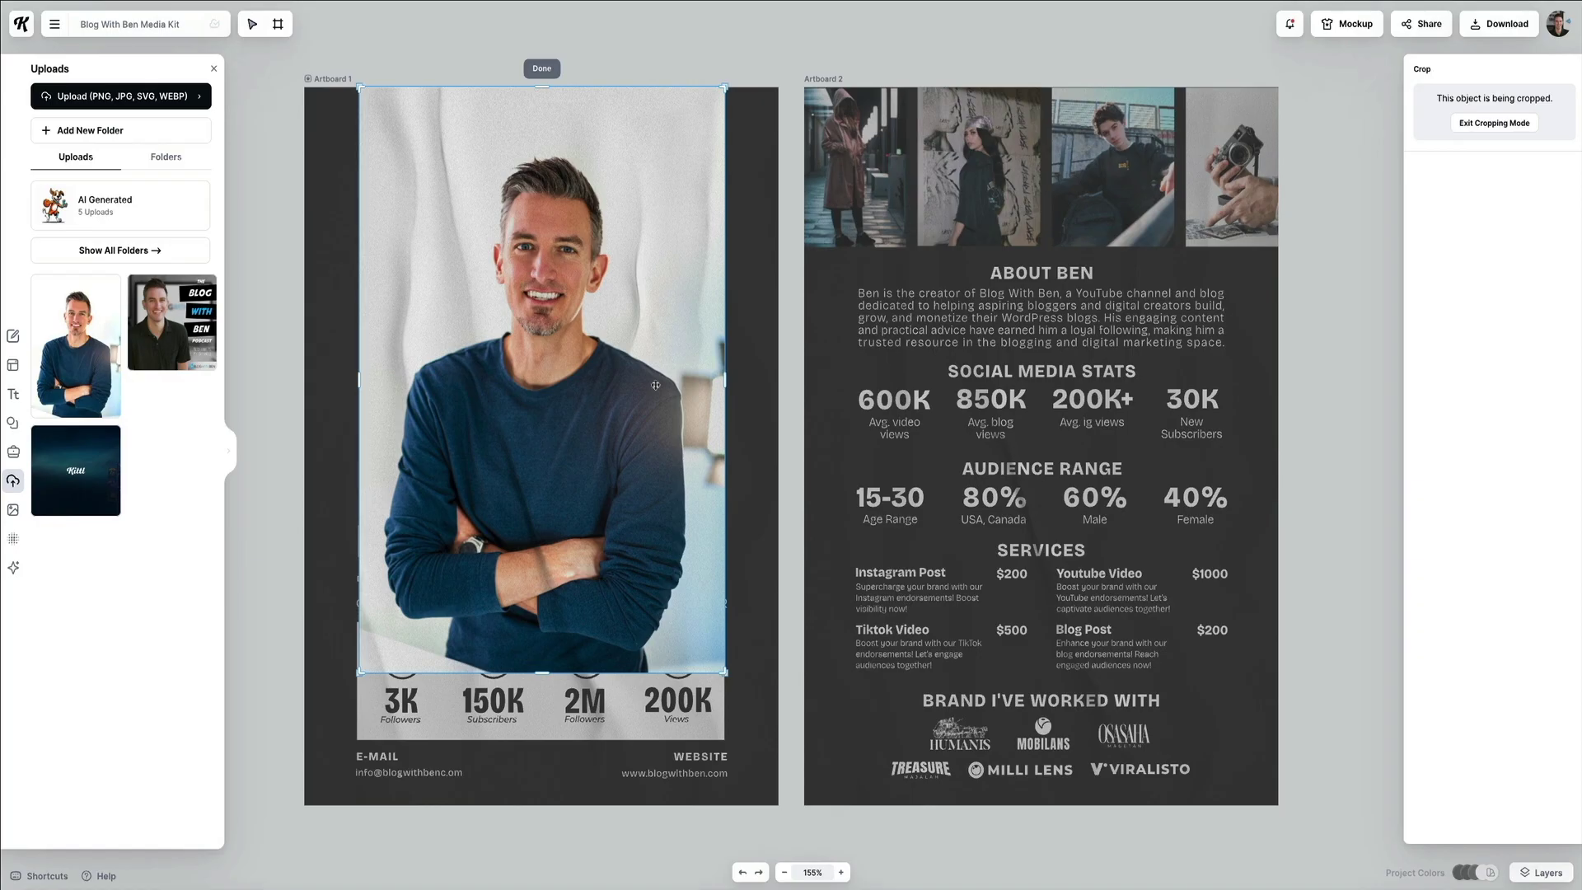
pyautogui.moveTo(543, 673); pyautogui.dragTo(542, 620)
pyautogui.press('Return')
pyautogui.moveTo(636, 461); pyautogui.dragTo(634, 353)
# Bring the headshot crop's top edge down closer to his head.
pyautogui.doubleClick(591, 299)
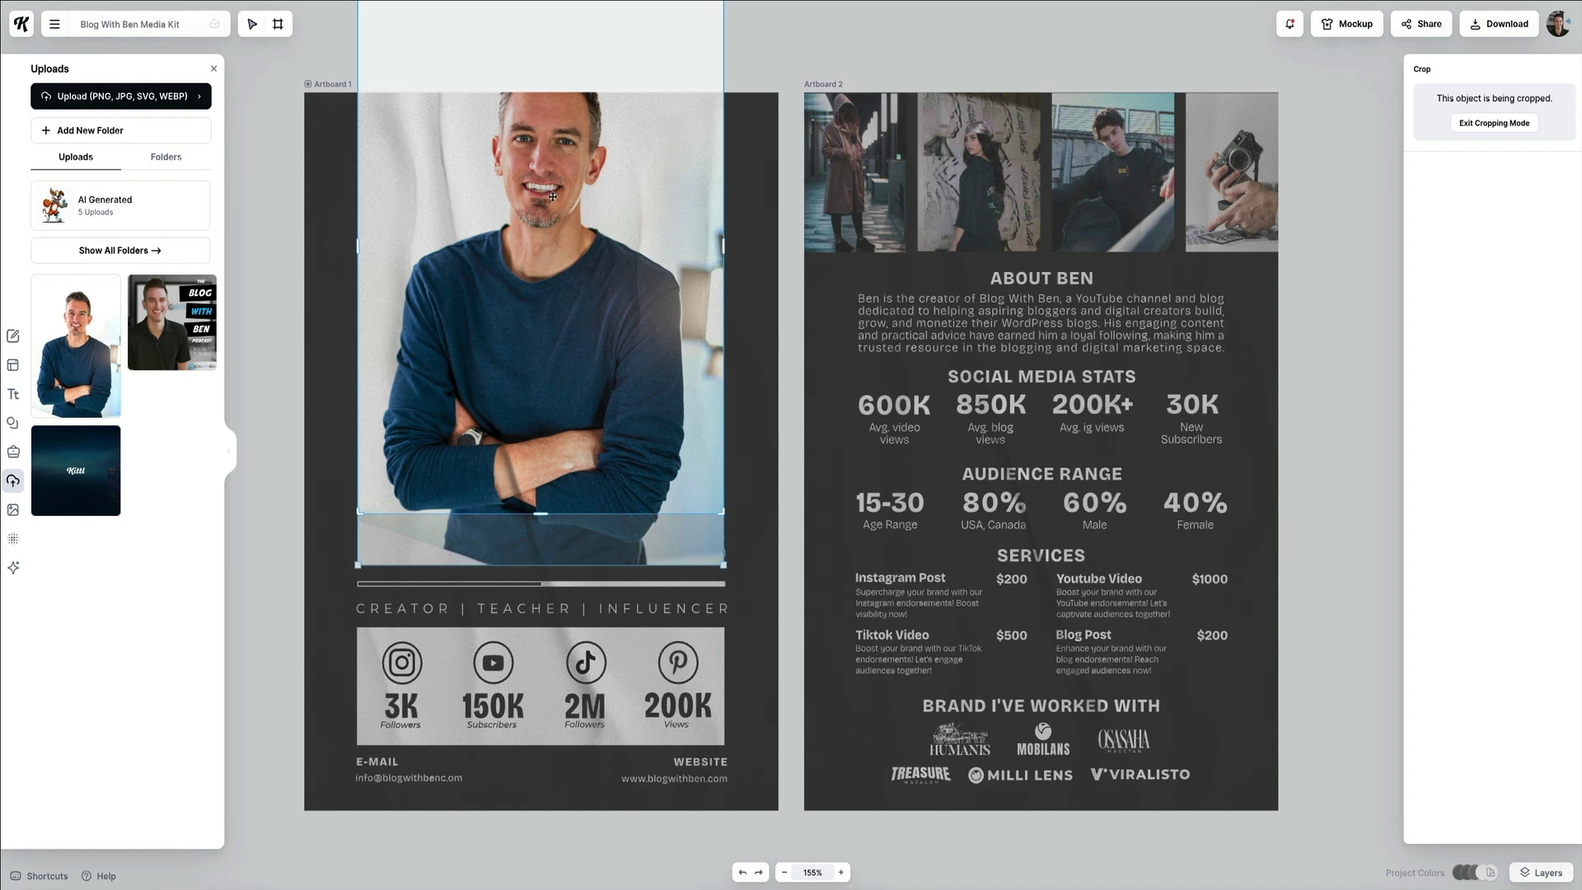
pyautogui.scroll(4, 556, 124)
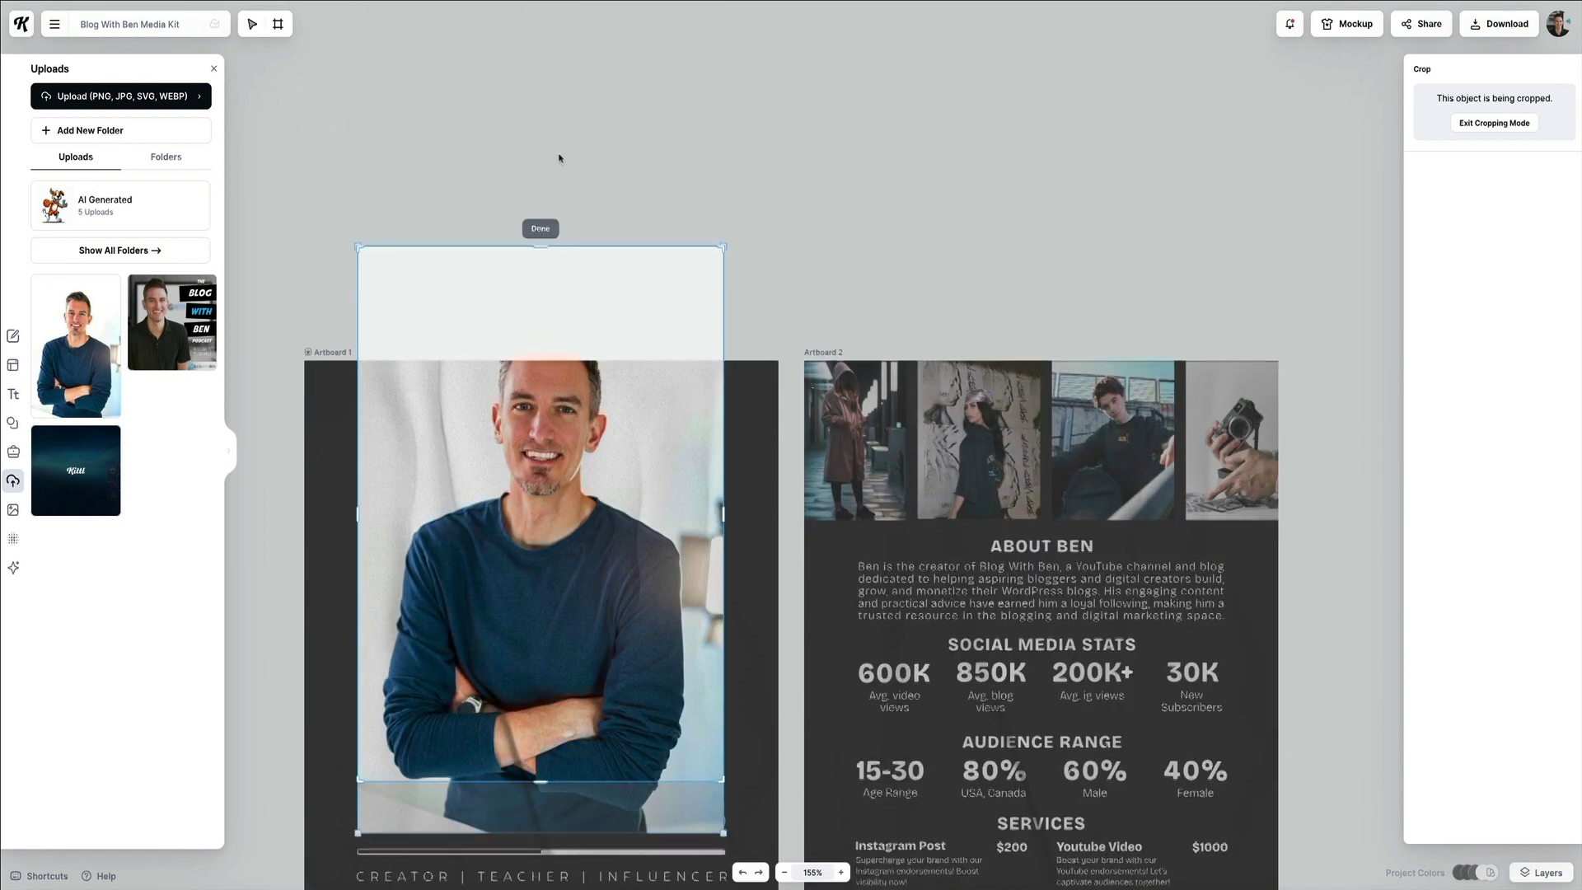
pyautogui.scroll(-3, 559, 158)
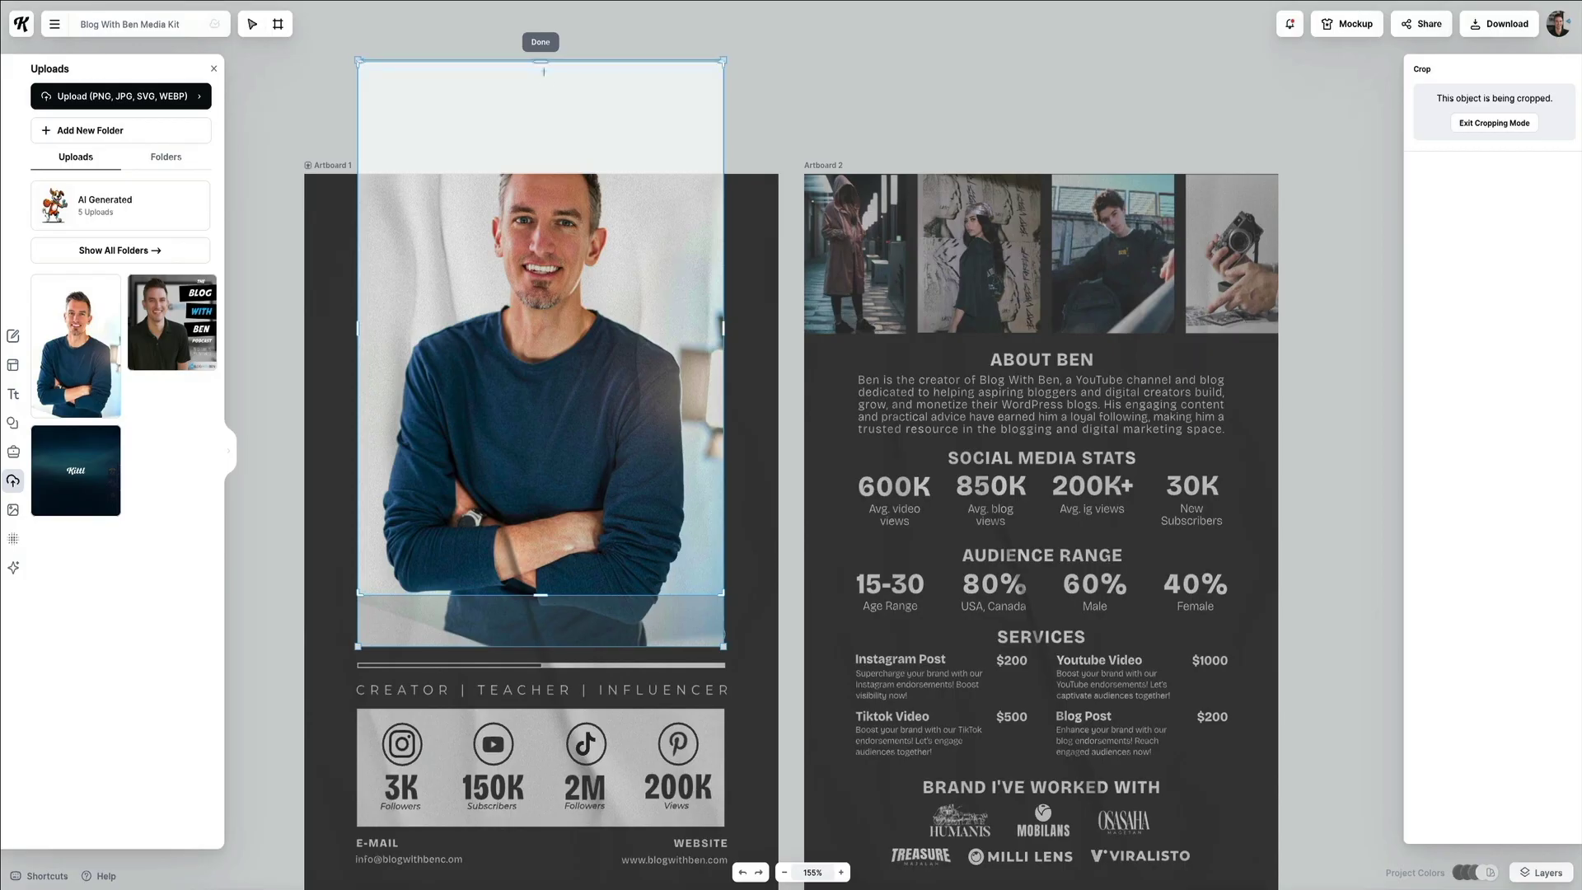
pyautogui.moveTo(545, 90); pyautogui.dragTo(552, 276)
# Apply the finished headshot crop with Done.
pyautogui.click(791, 88)
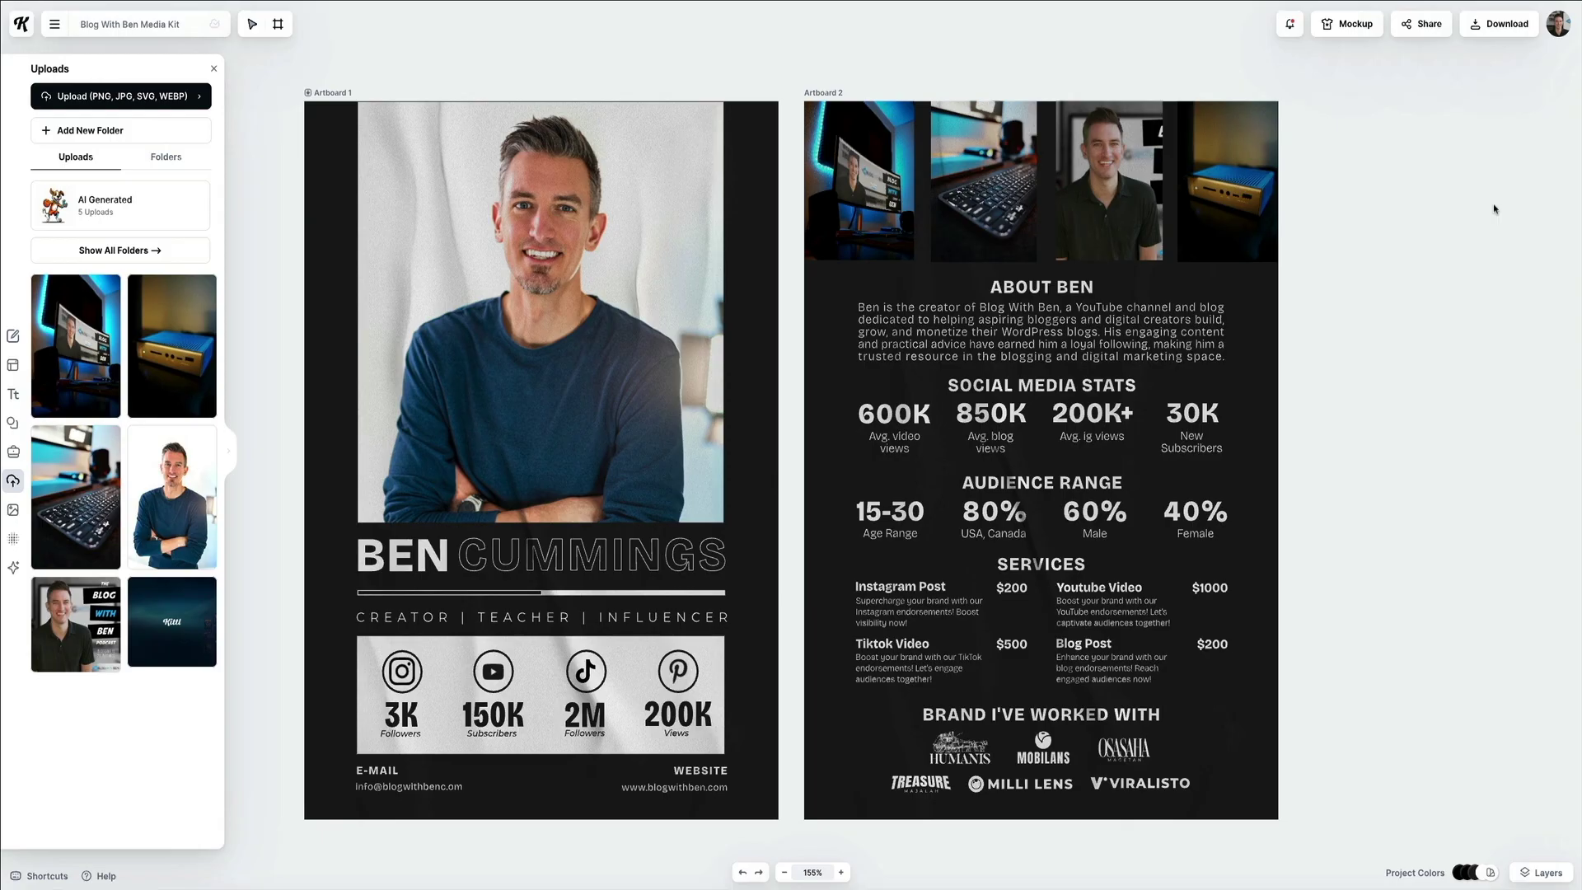
# Inspect Artboard 2's stats, headings and five brand logos, then close the Uploads panel.
pyautogui.click(1004, 415)
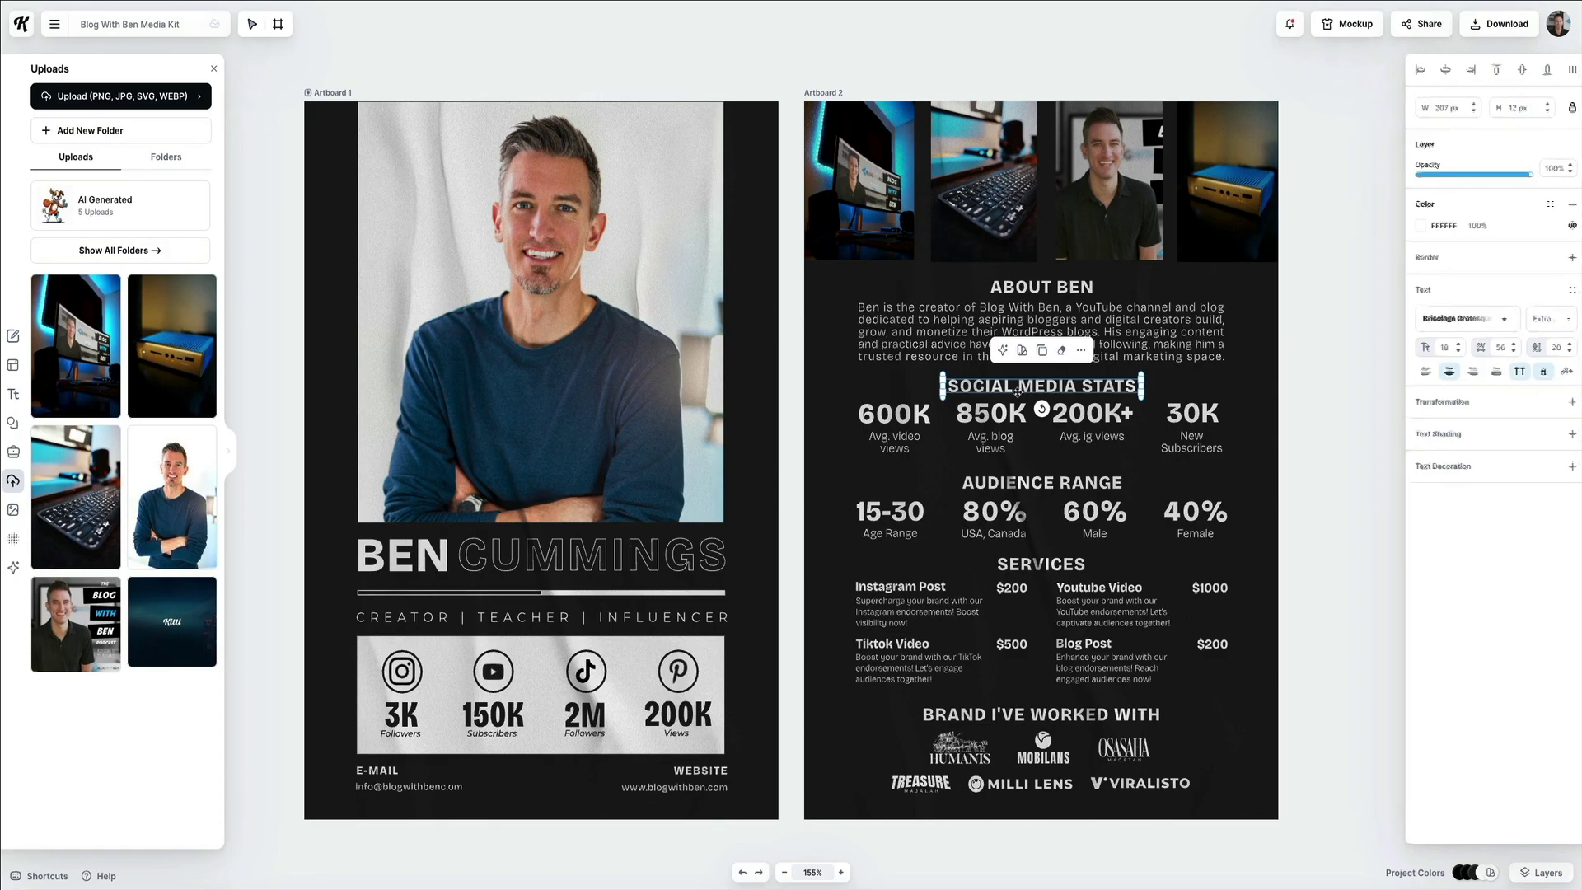
pyautogui.click(908, 422)
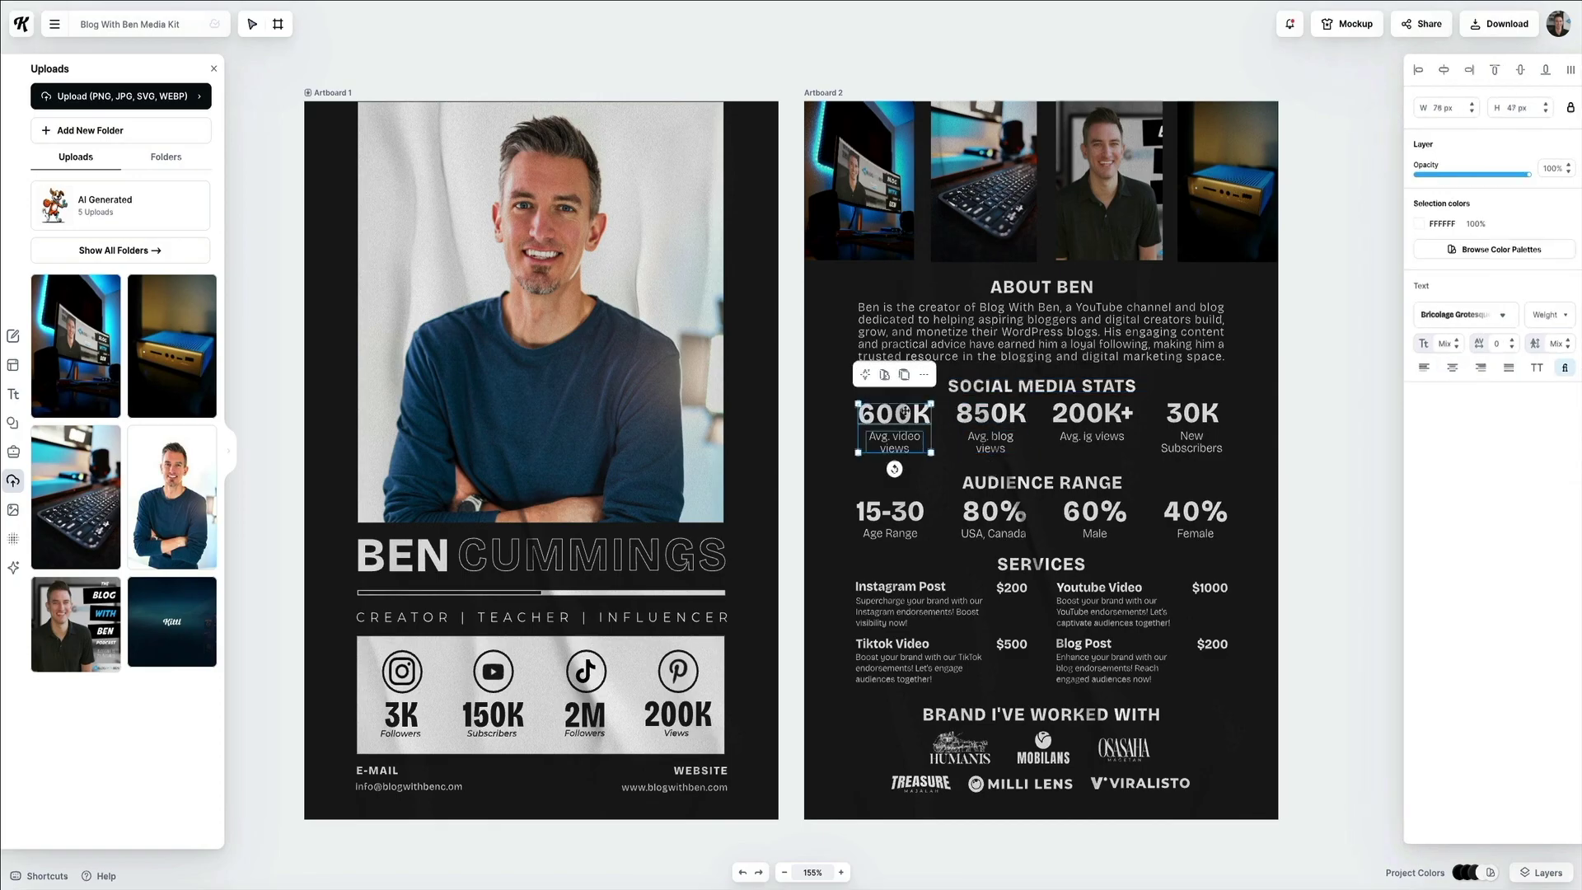
pyautogui.click(894, 513)
pyautogui.click(1035, 563)
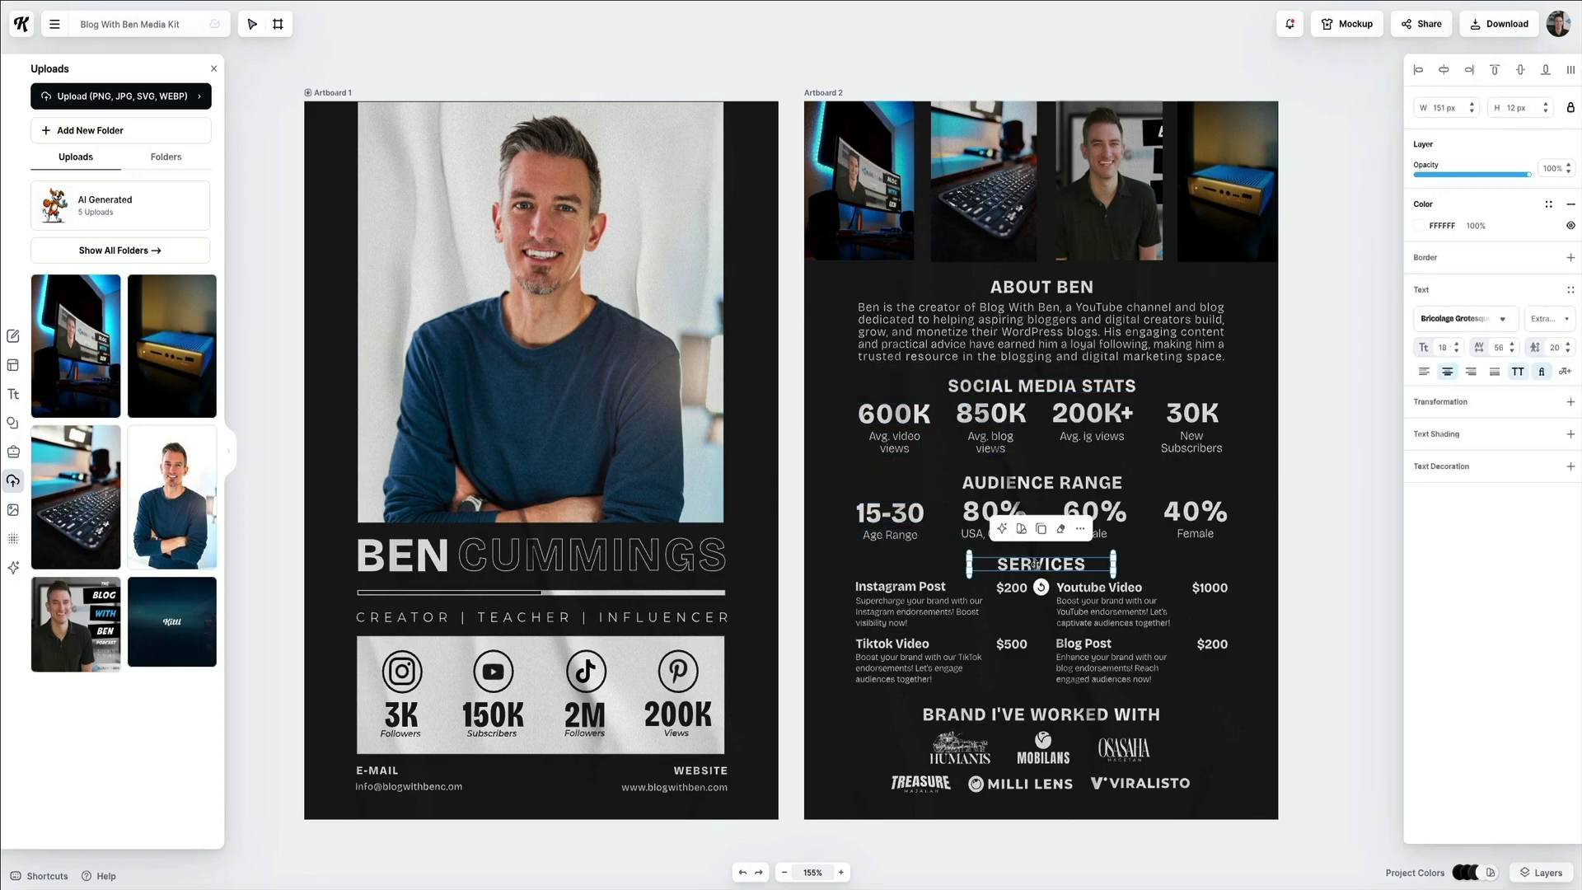
pyautogui.click(1033, 709)
pyautogui.click(1045, 761)
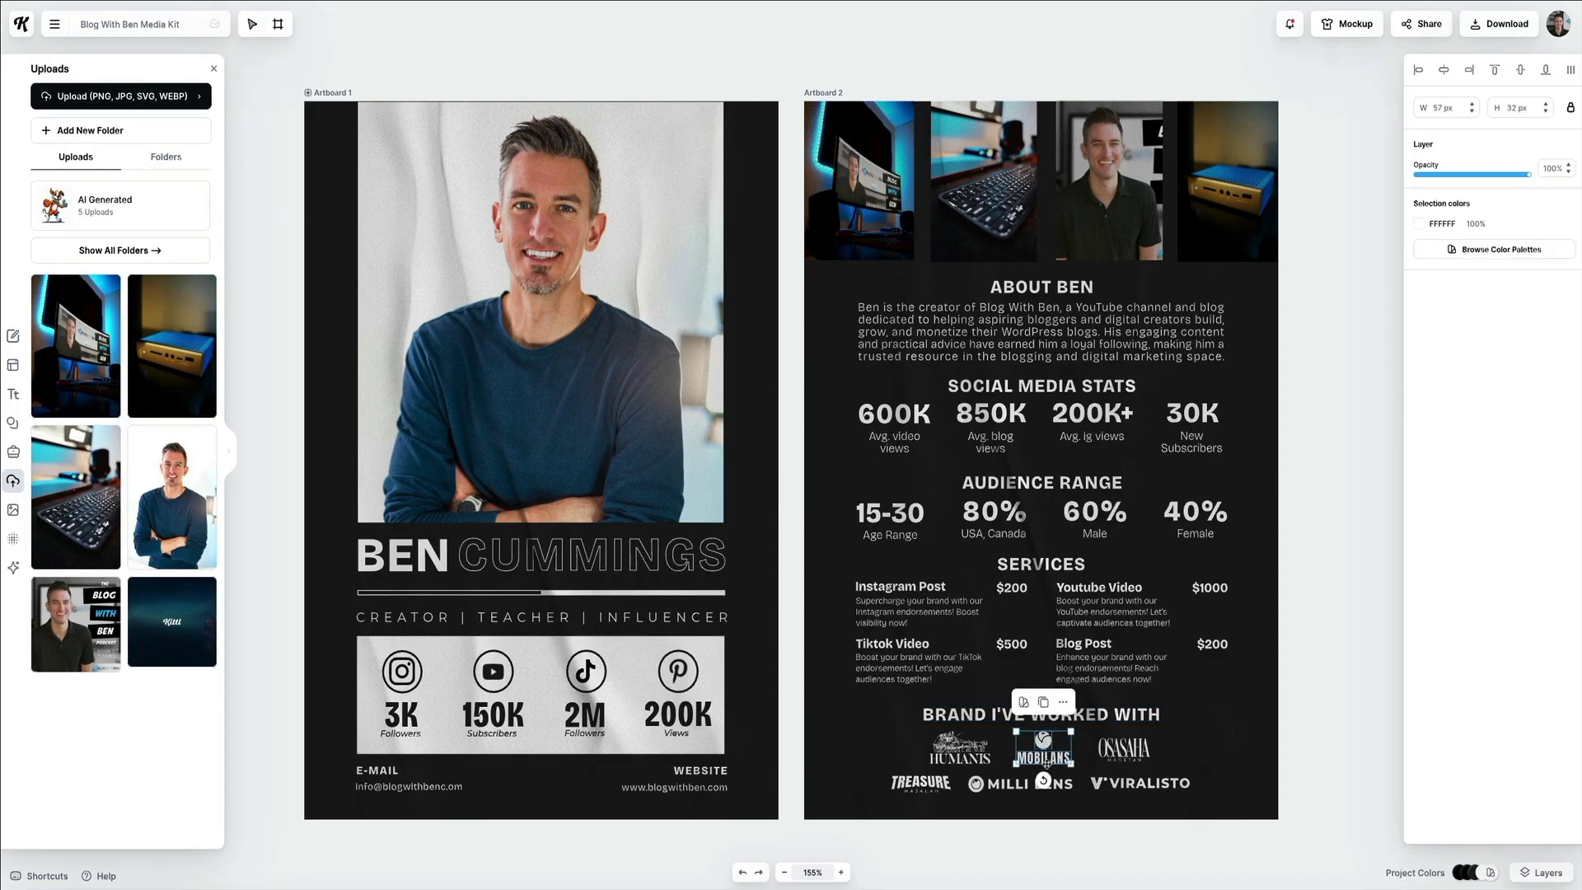
pyautogui.click(959, 756)
pyautogui.click(934, 782)
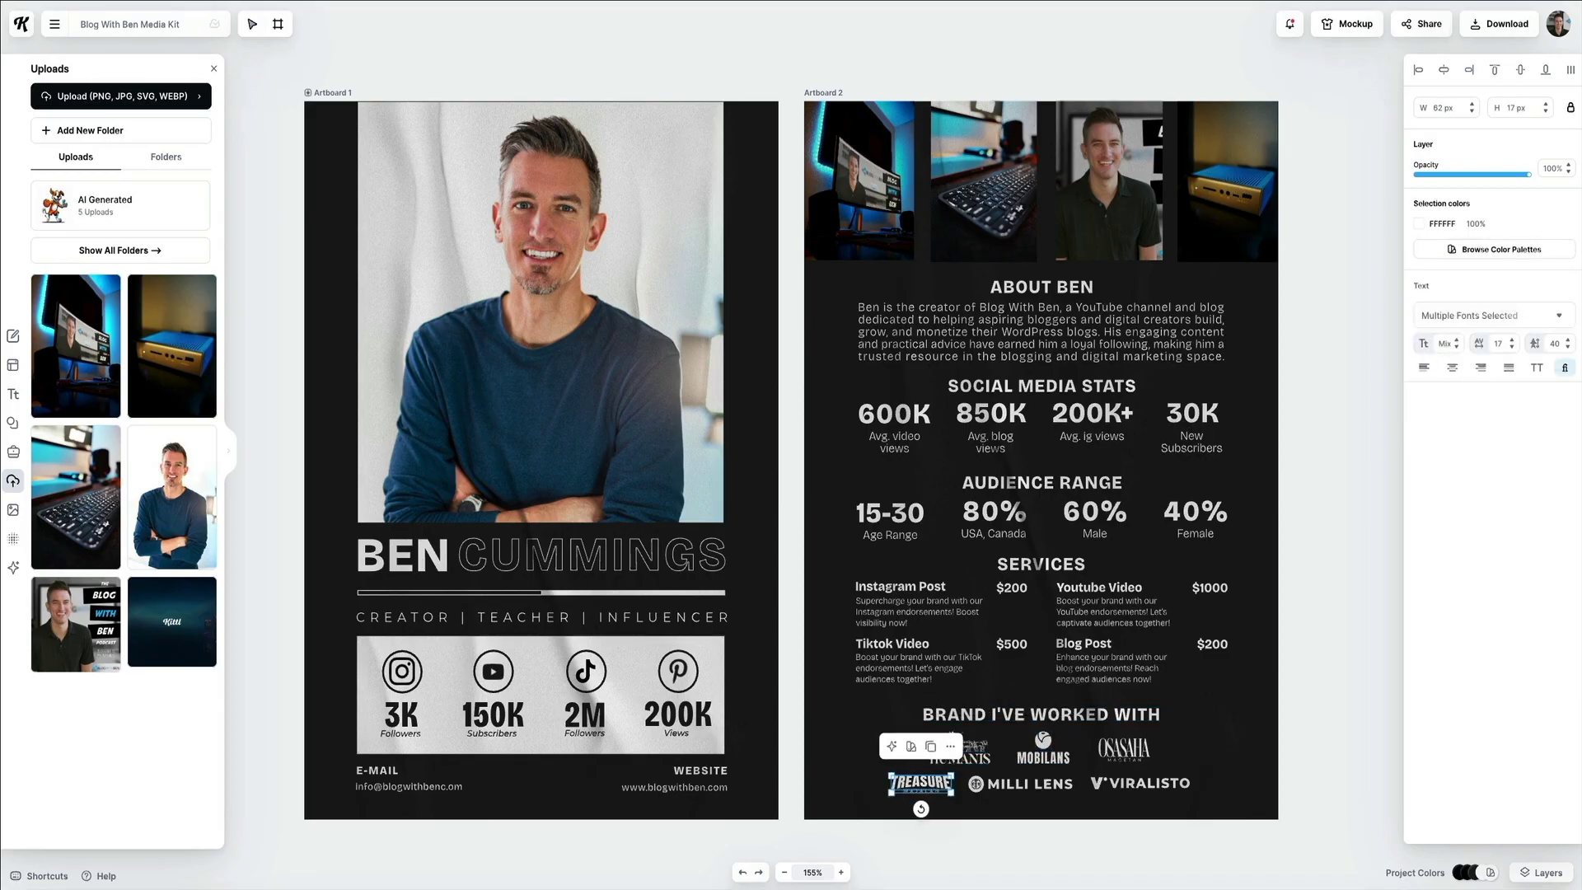
pyautogui.click(1018, 784)
pyautogui.click(1154, 786)
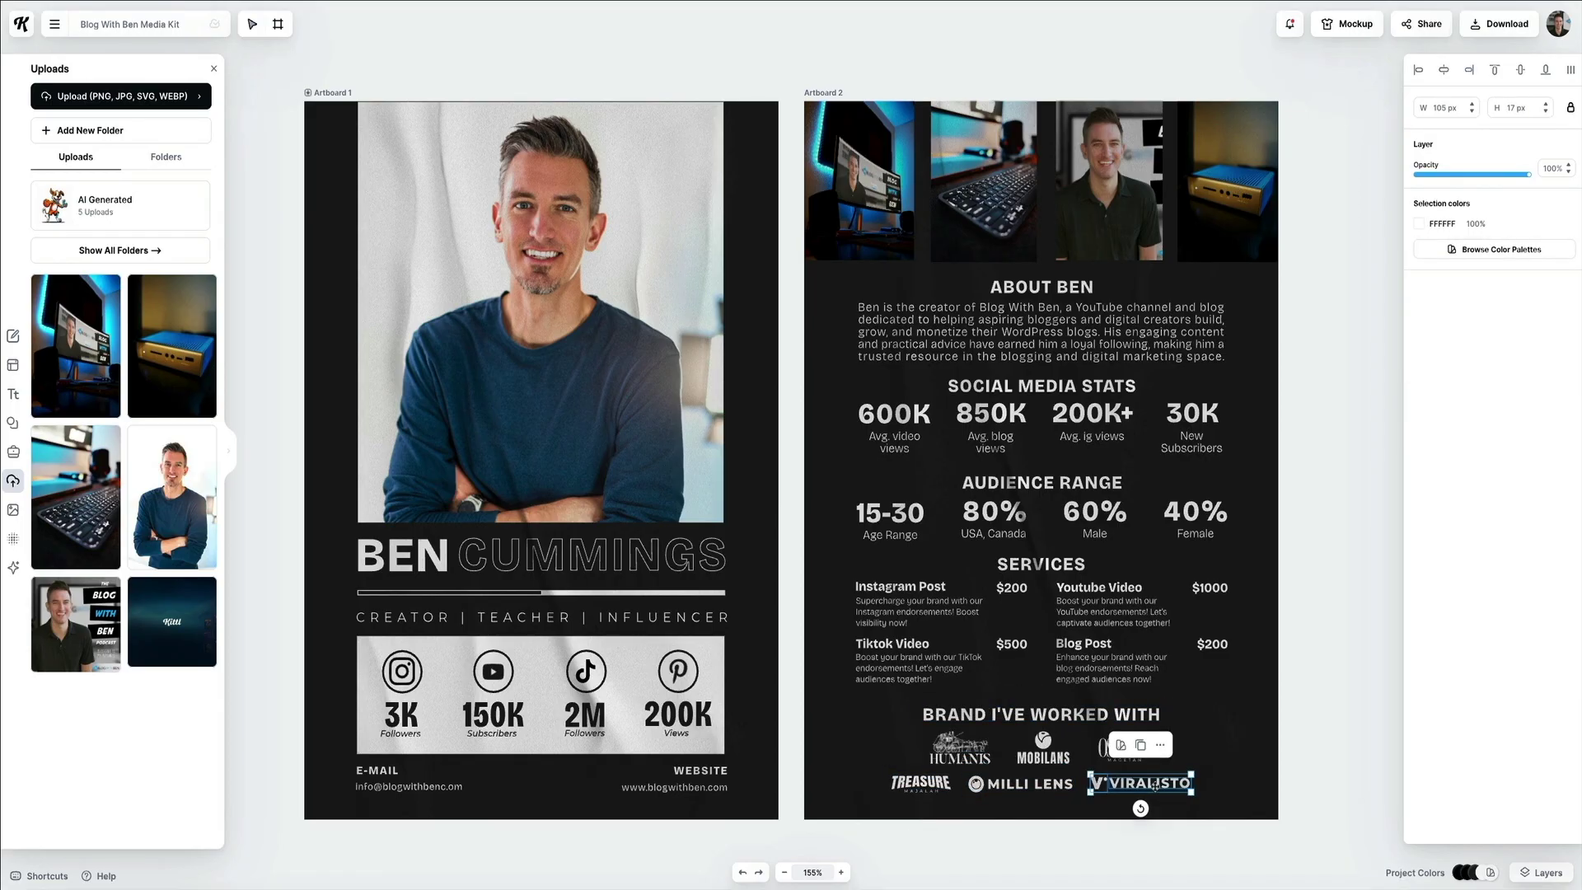
pyautogui.click(1352, 648)
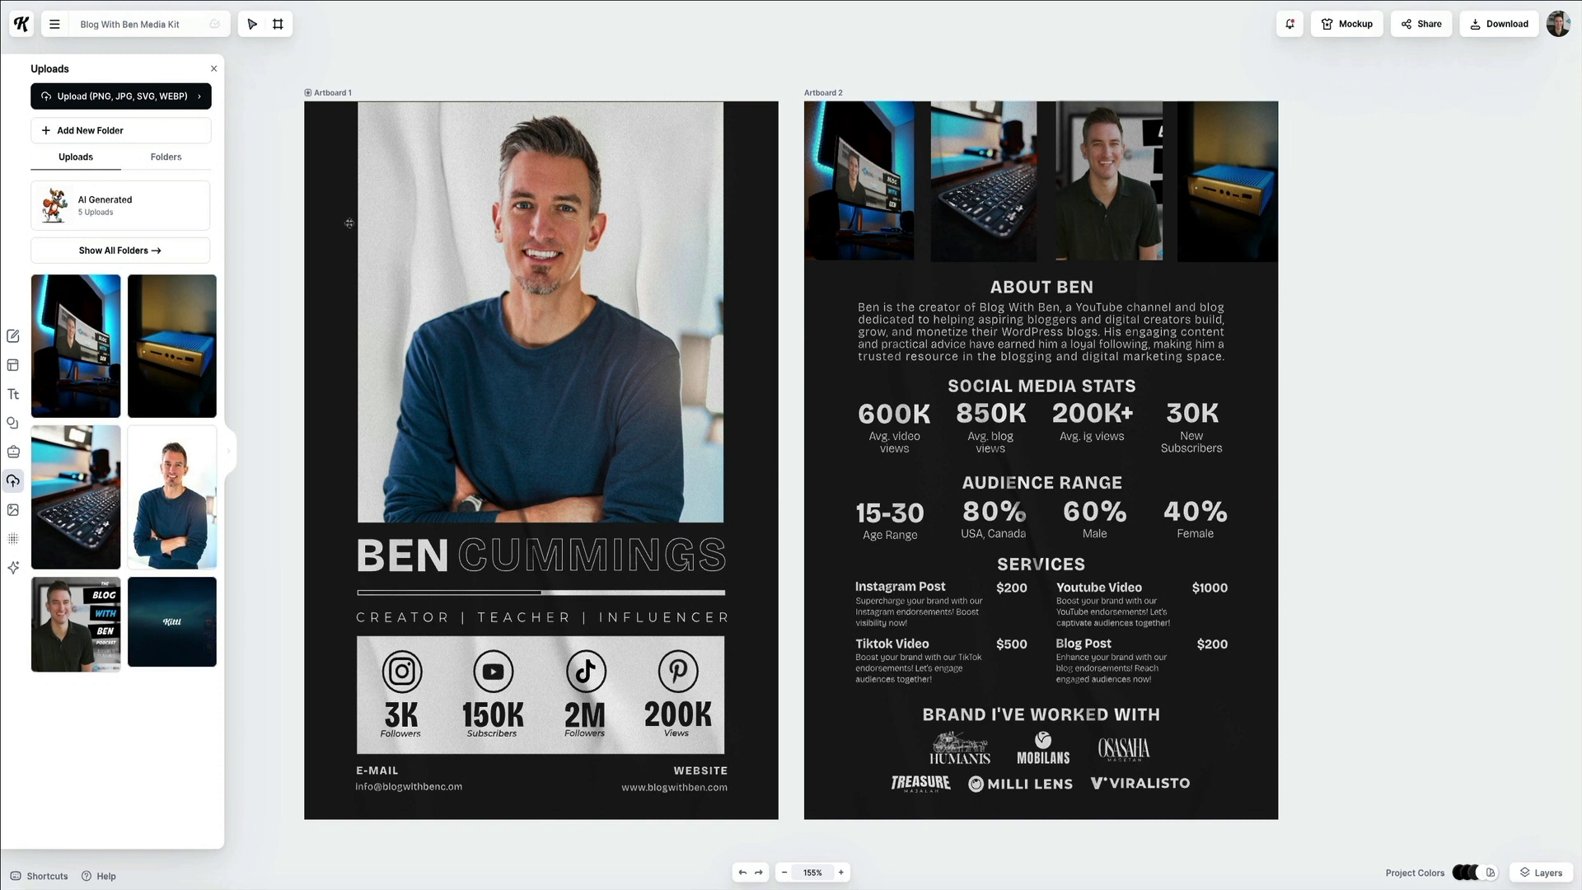
pyautogui.click(214, 69)
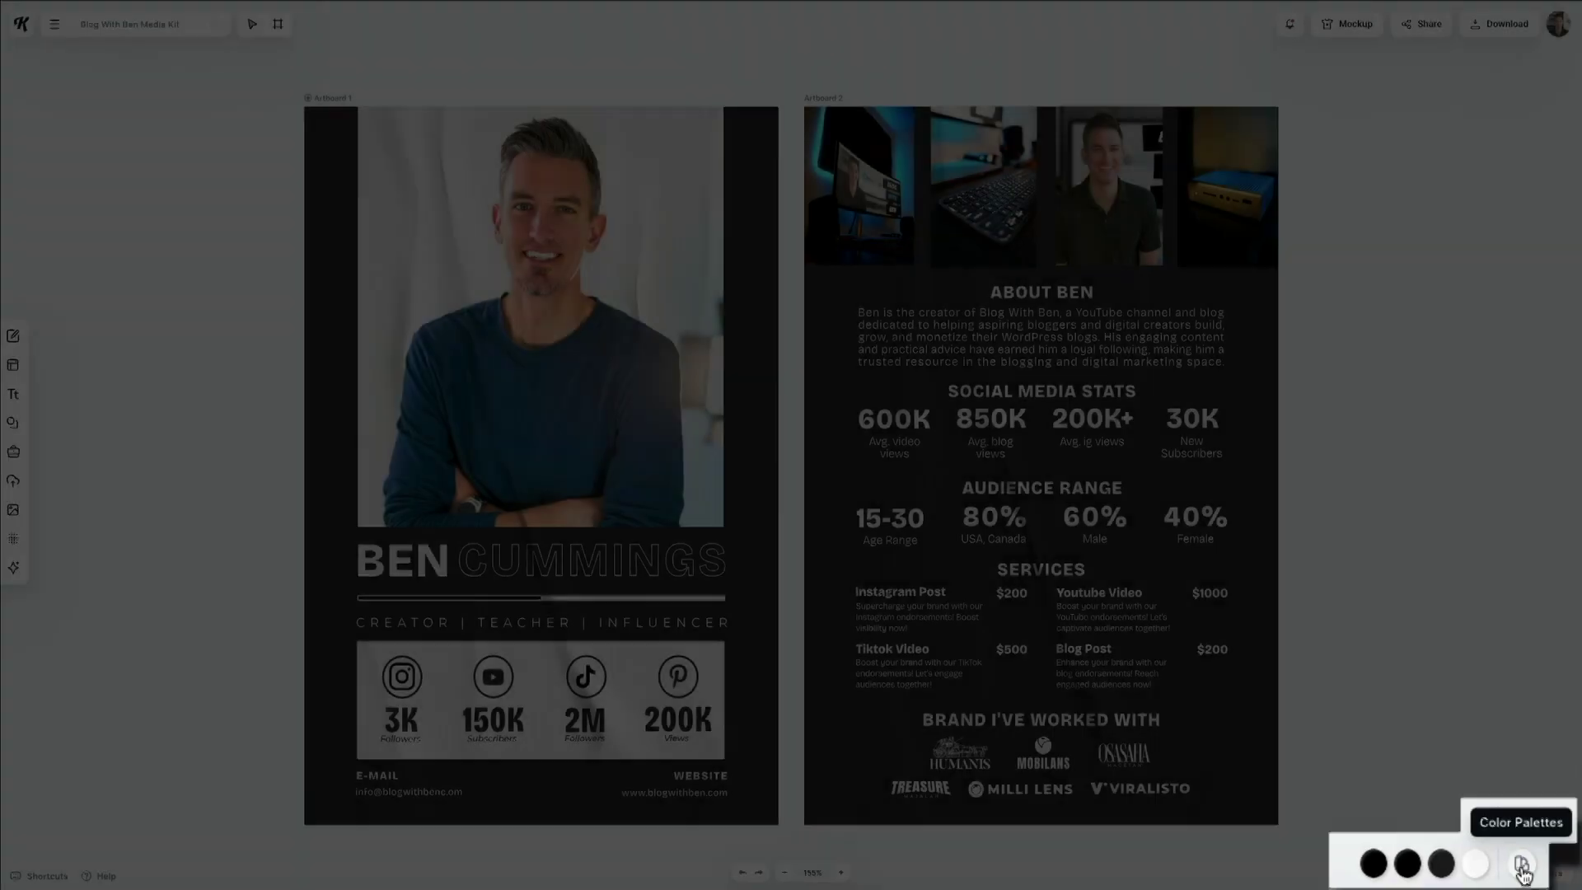
# Apply the Ocean Sun palette so both artboard backgrounds turn dark navy.
pyautogui.click(1489, 872)
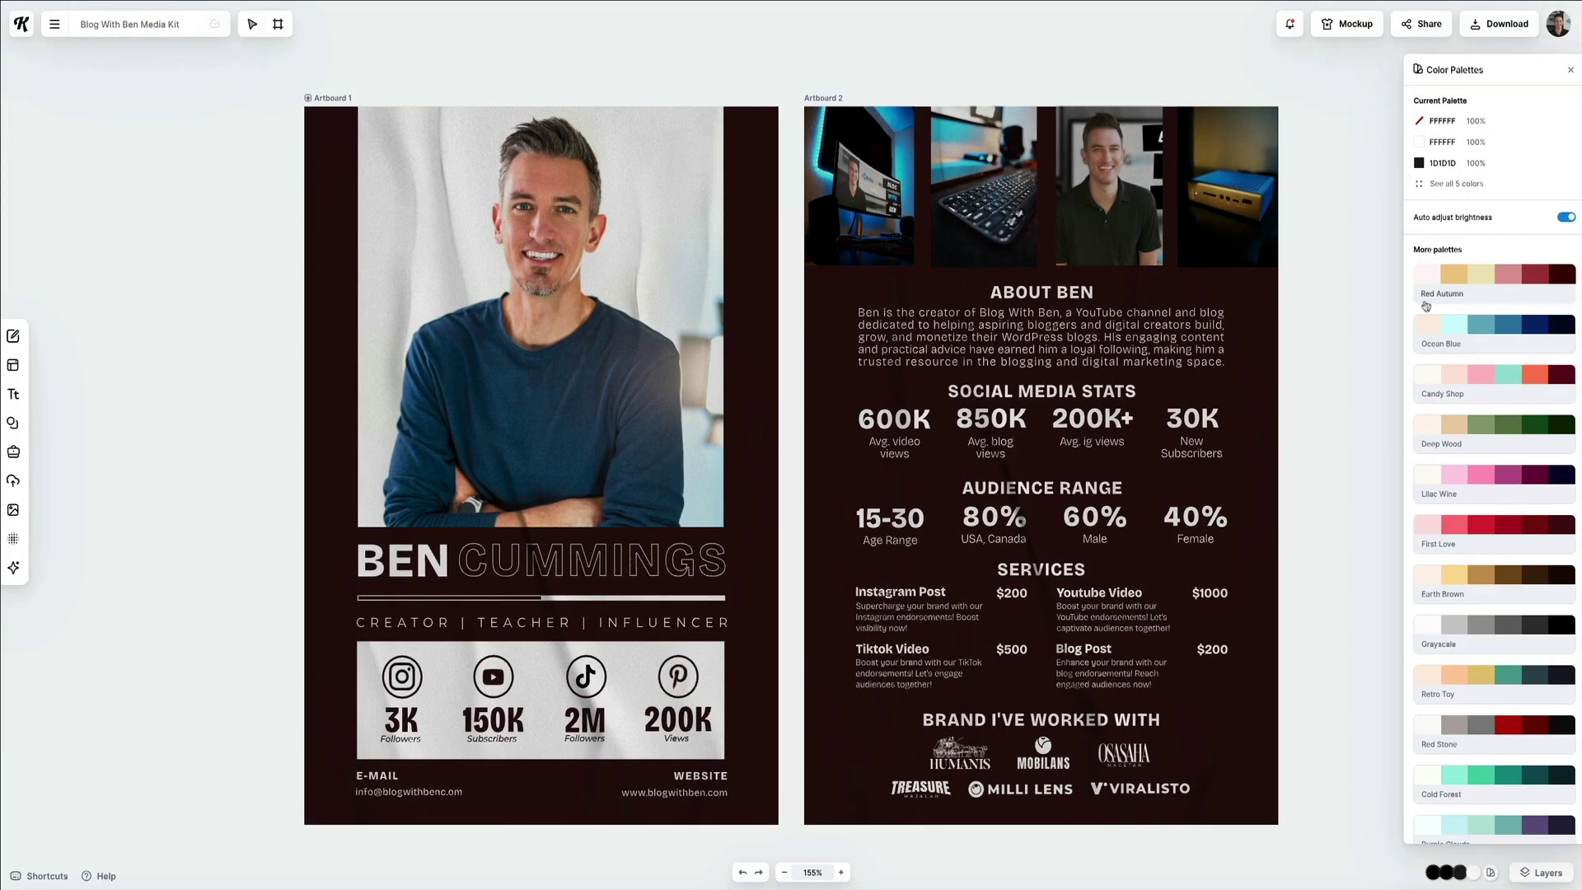
pyautogui.click(1495, 329)
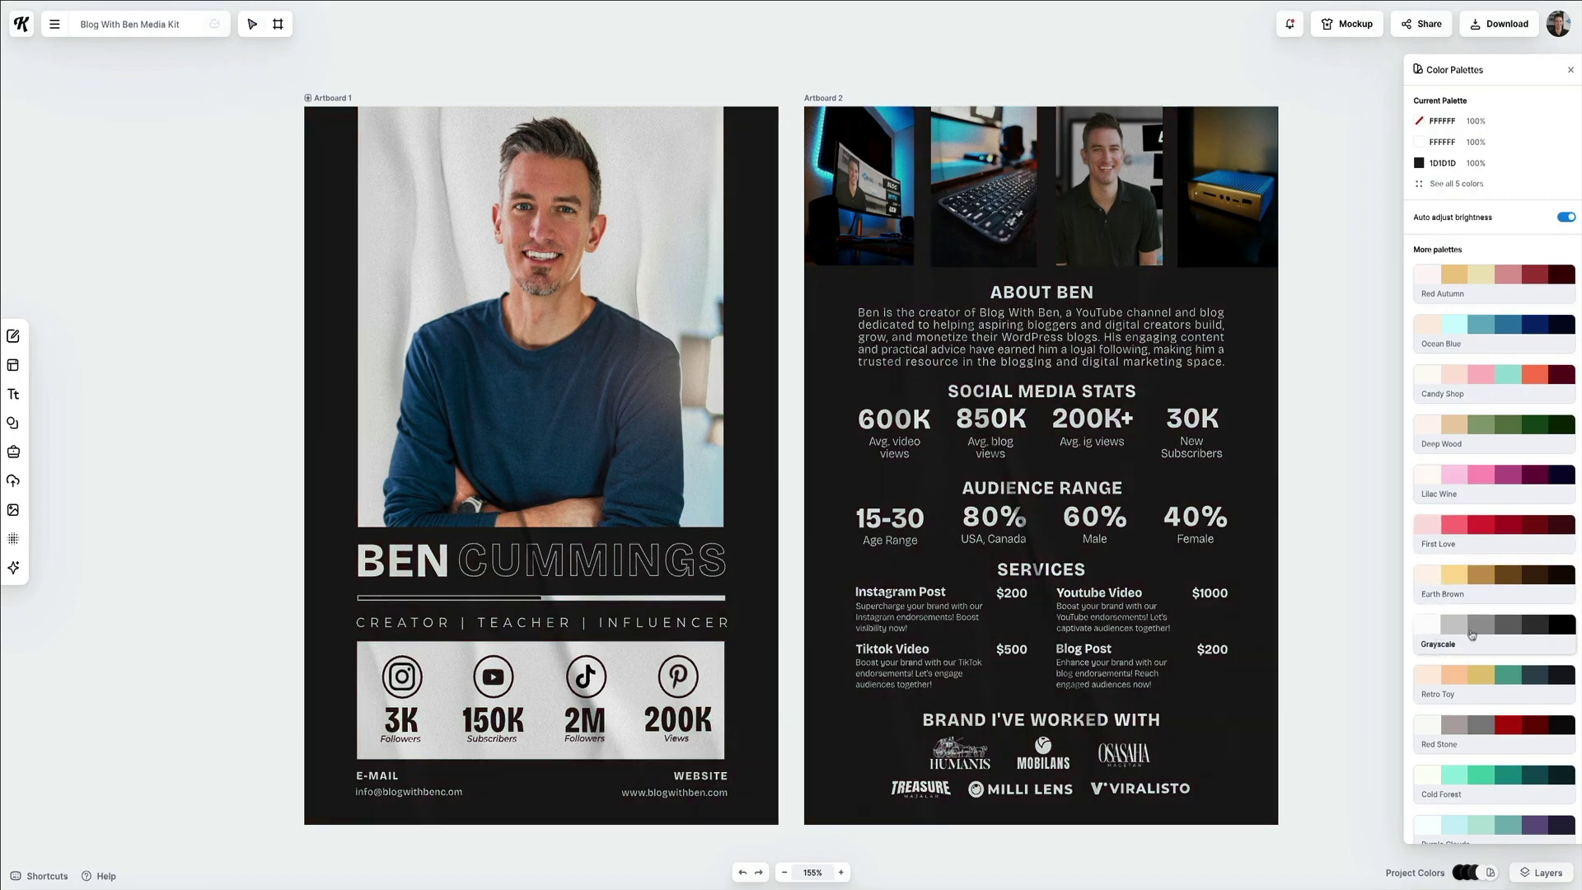
pyautogui.scroll(-3, 1488, 675)
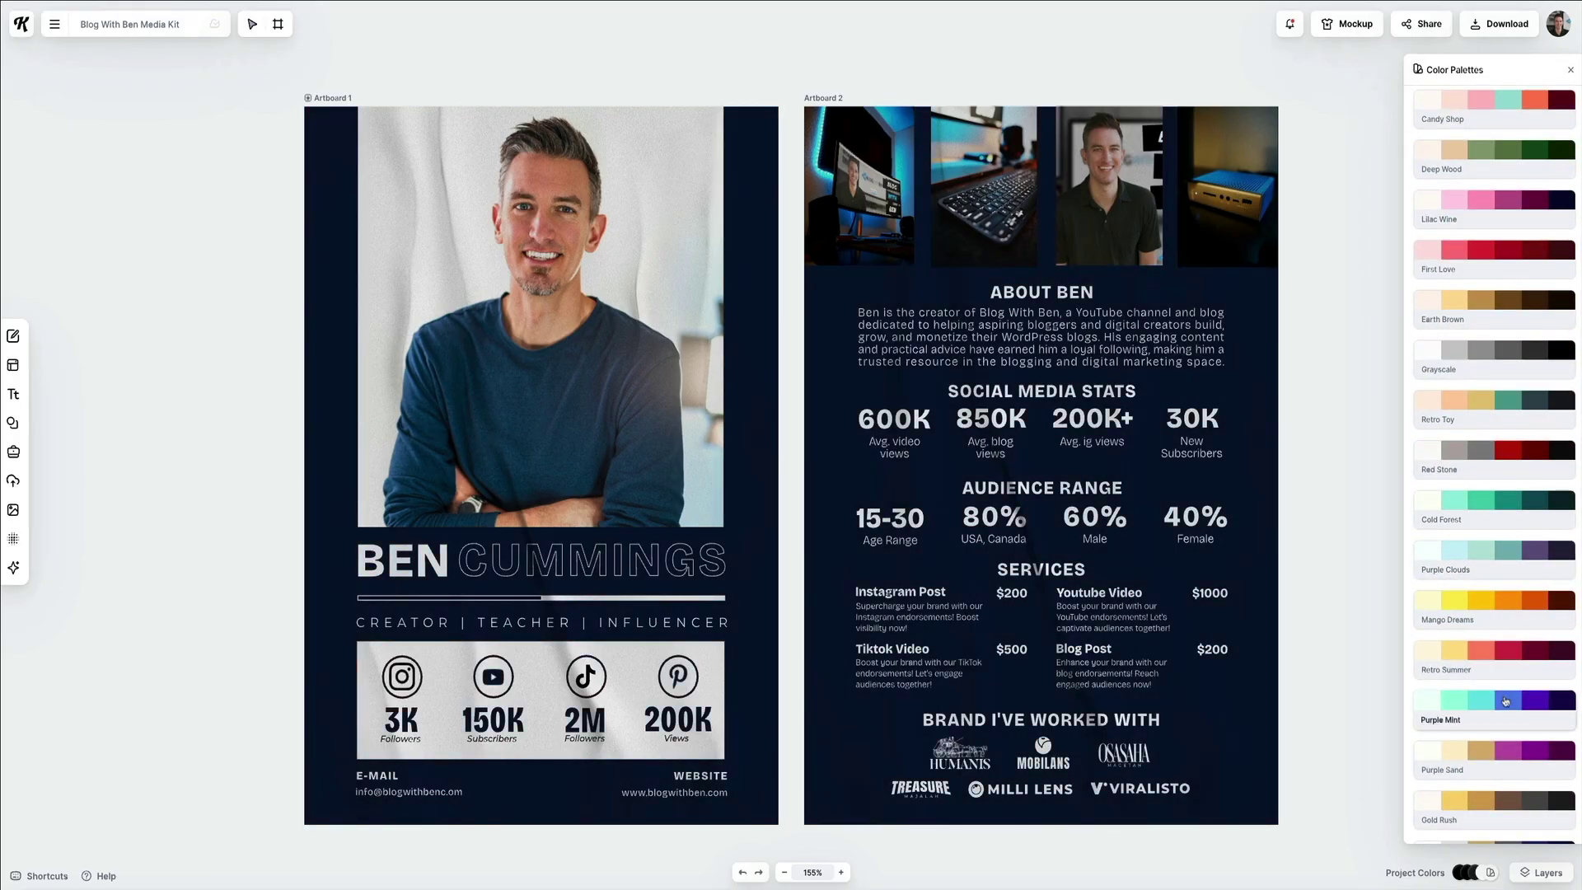
pyautogui.scroll(-2, 1506, 701)
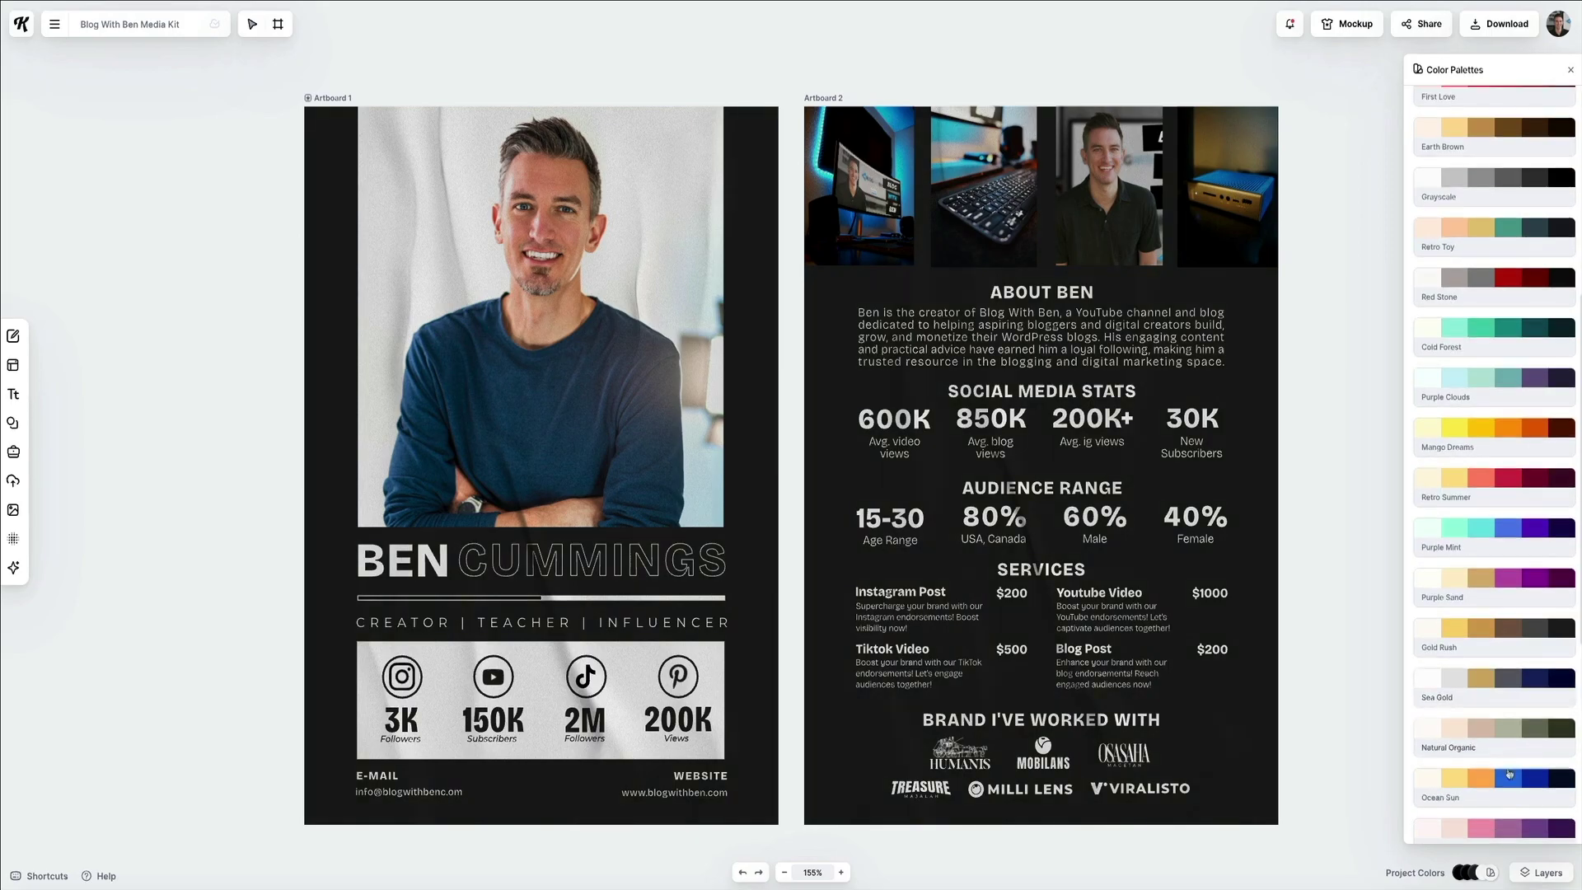
pyautogui.scroll(-1, 1508, 775)
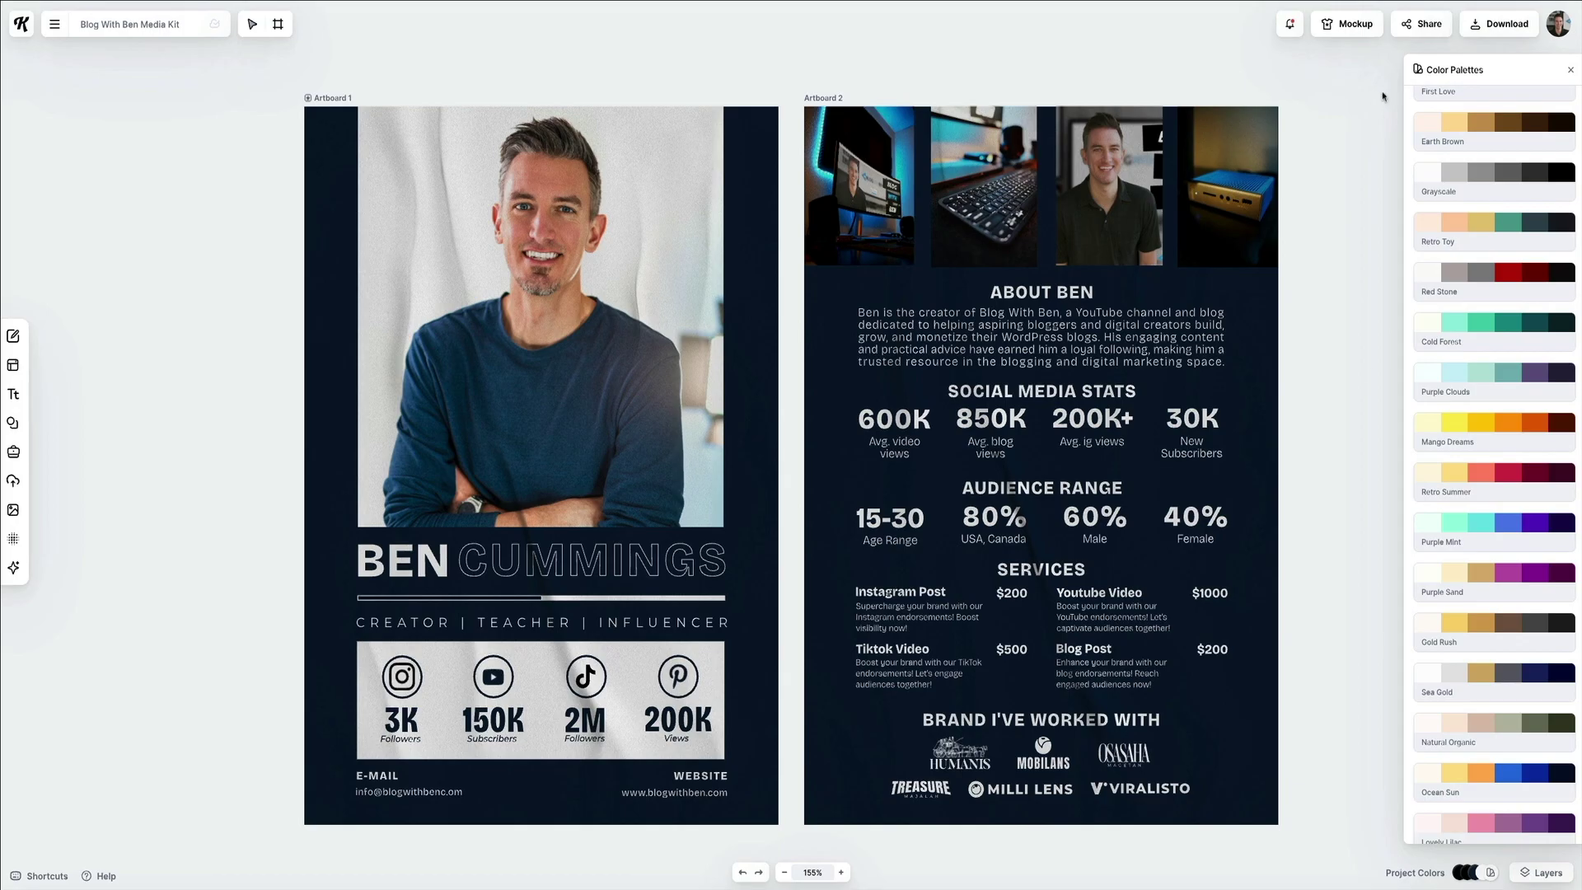
# Set the download to all artboards as PNG at 496 × 702 px with Optimize Quality on.
pyautogui.click(1570, 70)
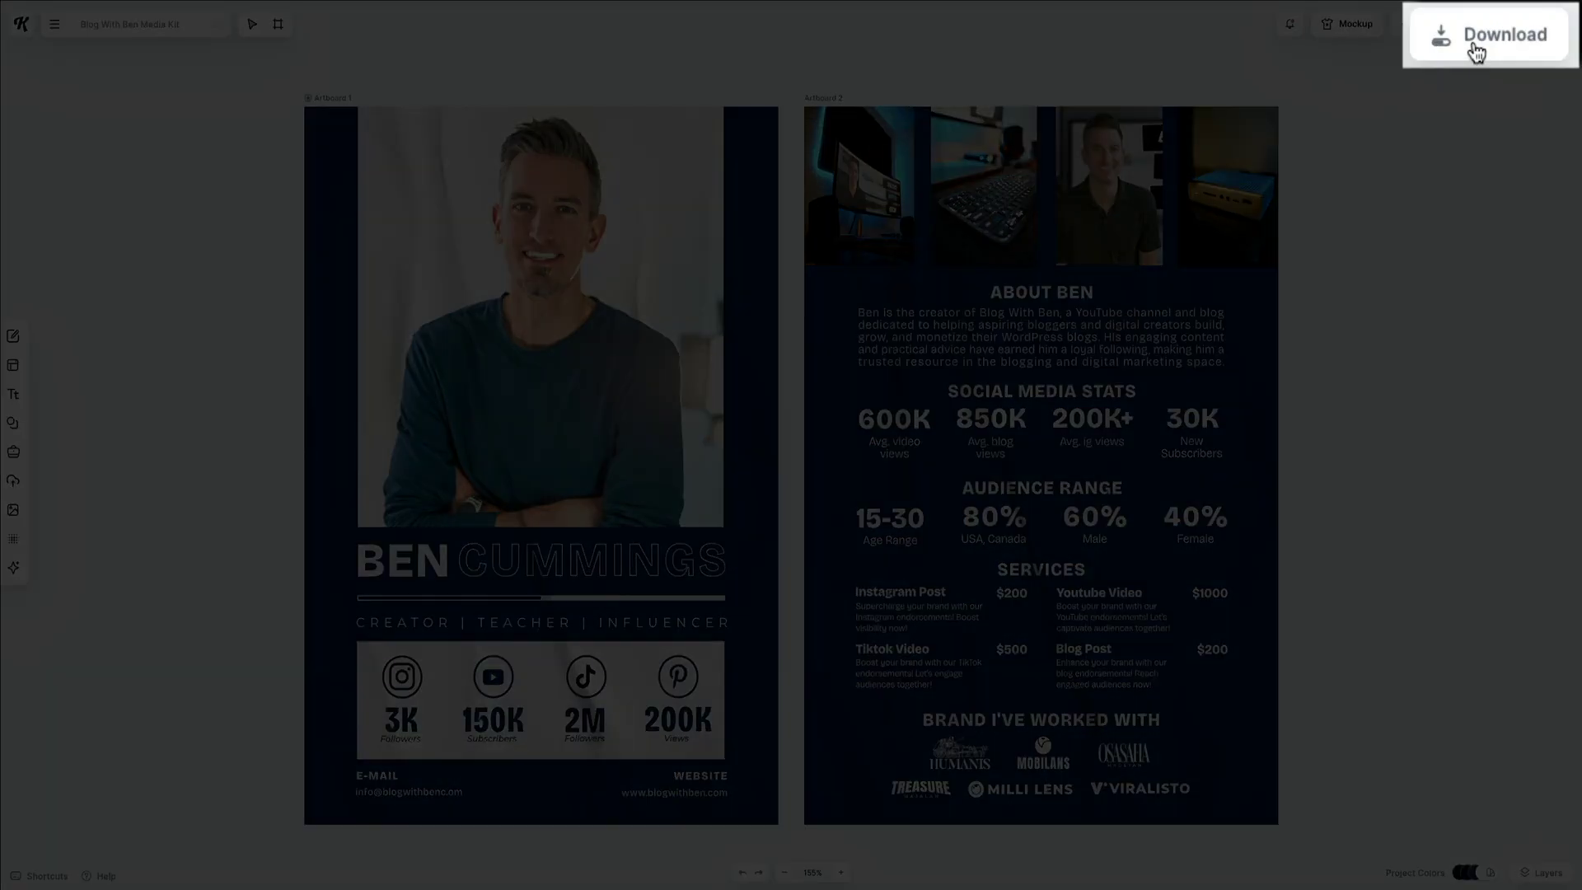
pyautogui.click(1490, 29)
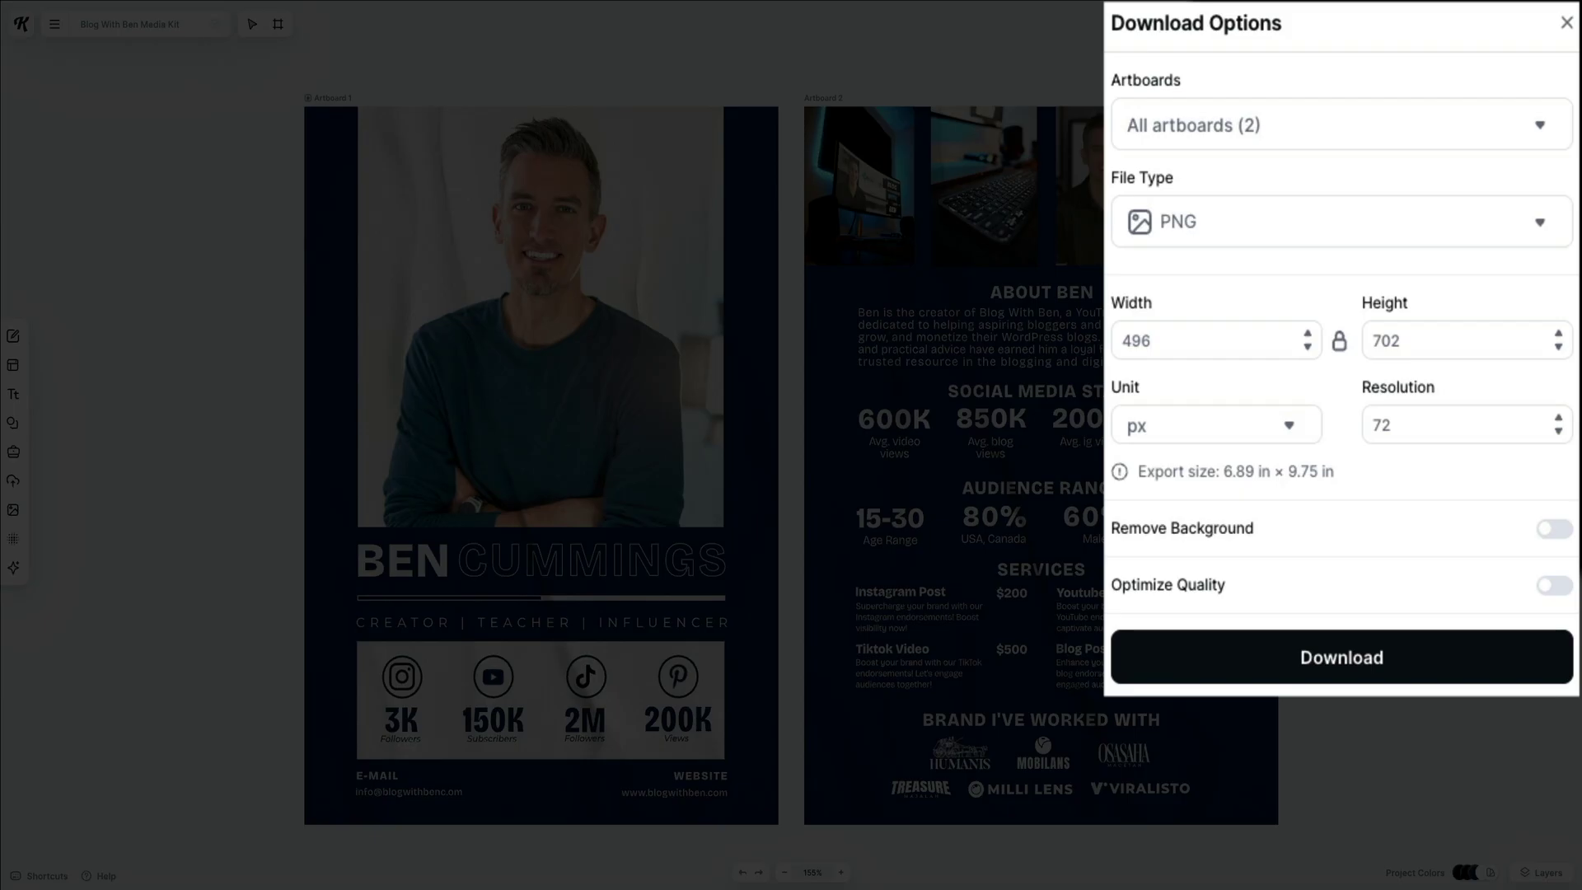
pyautogui.click(1549, 600)
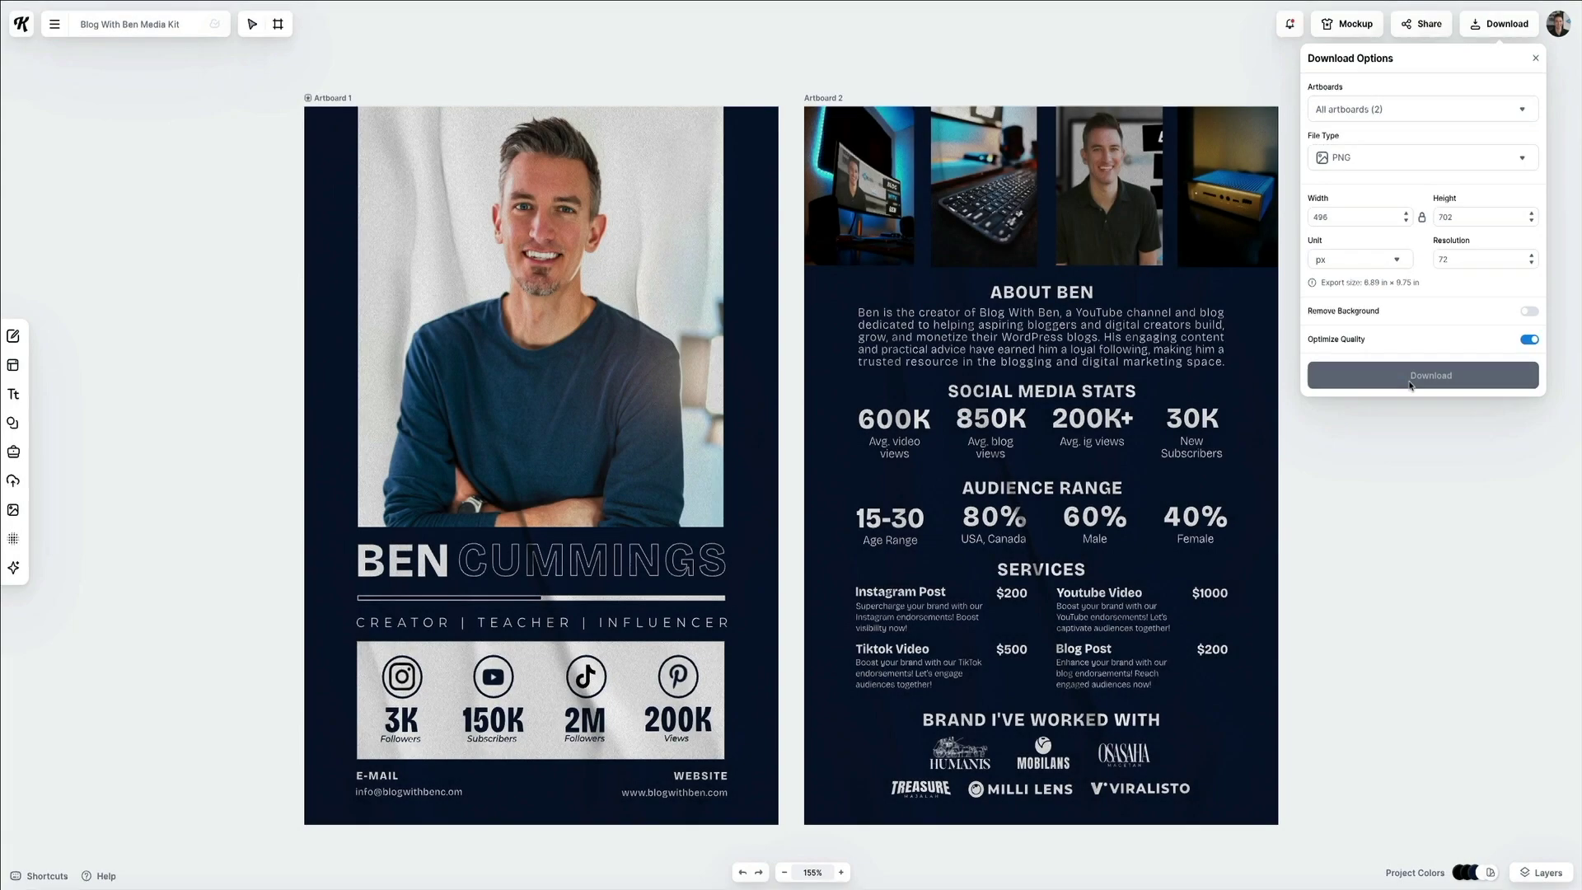
# Download both artboards as PNG files.
pyautogui.click(1321, 678)
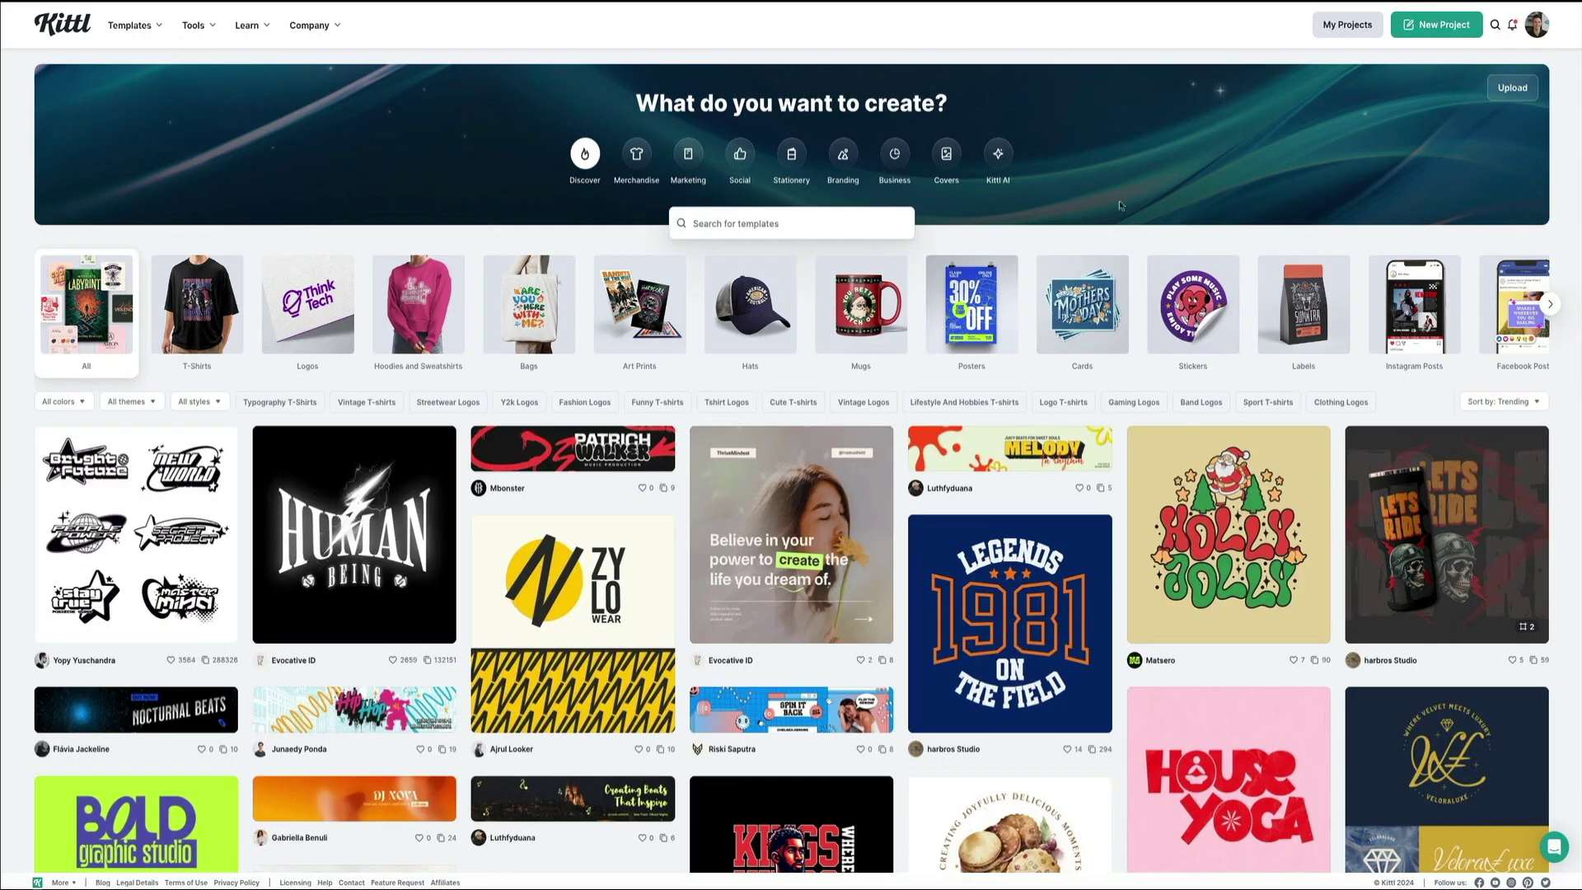
# From the template dashboard, open the profile avatar's account menu.
pyautogui.click(1532, 33)
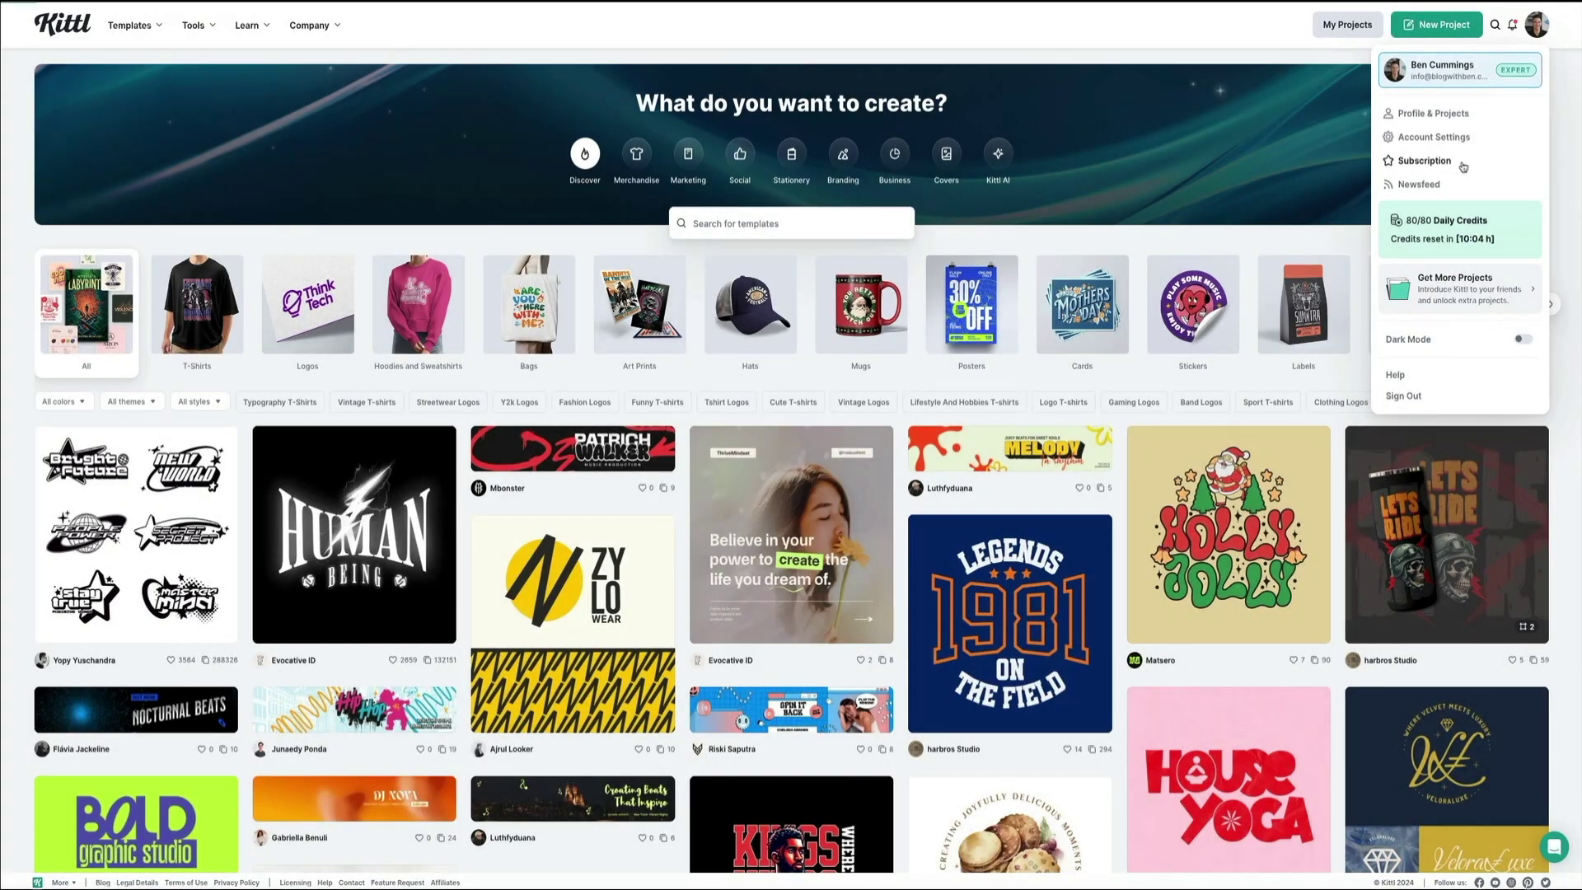
# Open Subscription to compare the Free, Pro ($10), Expert ($24) and Business plans.
pyautogui.click(1431, 165)
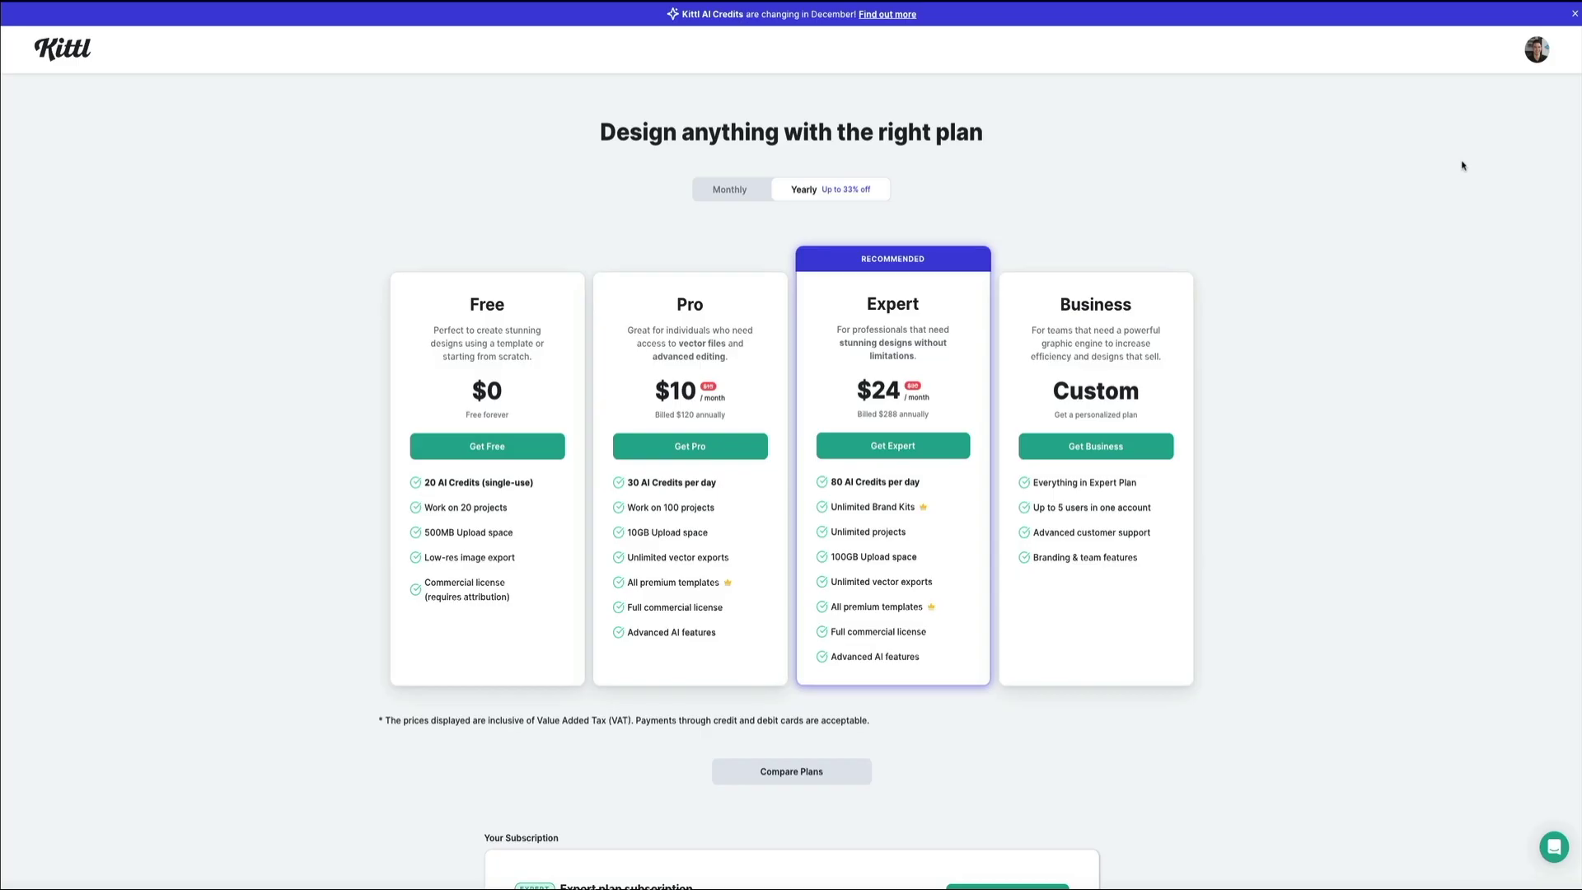